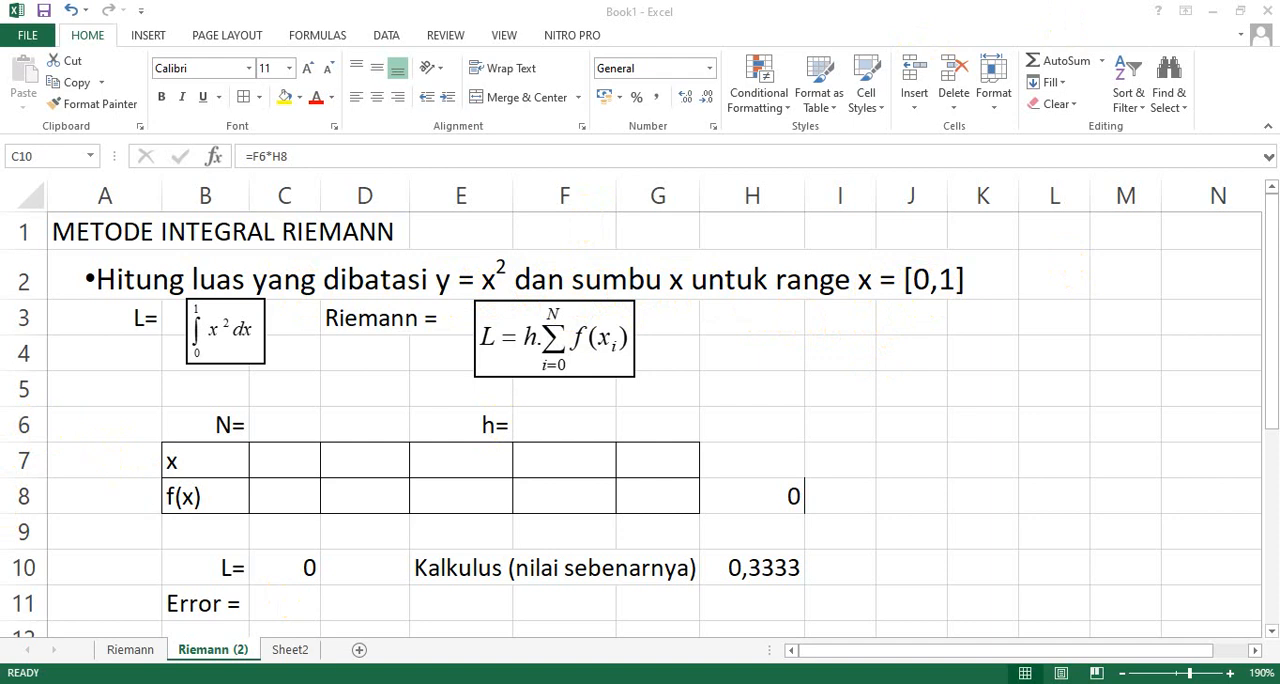
# Review the Riemann method algorithm on Sheet2 and return to the Riemann (2) sheet.
pyautogui.click(297, 651)
pyautogui.click(297, 651)
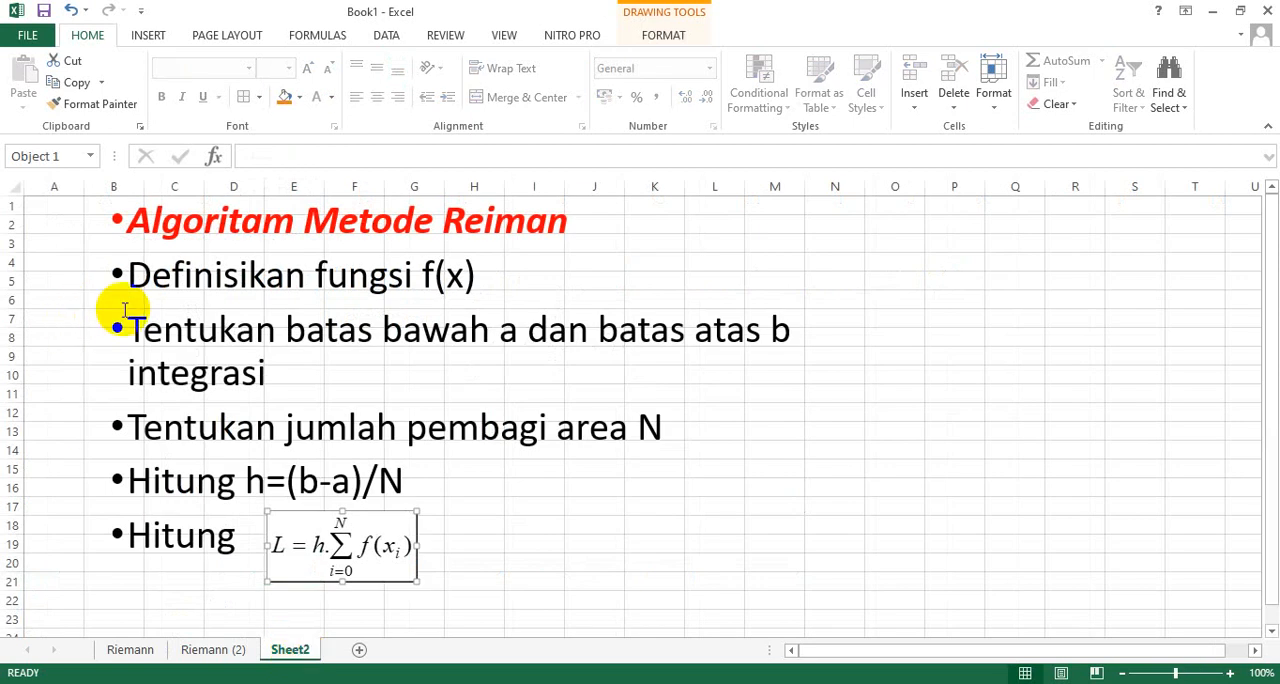
pyautogui.click(211, 650)
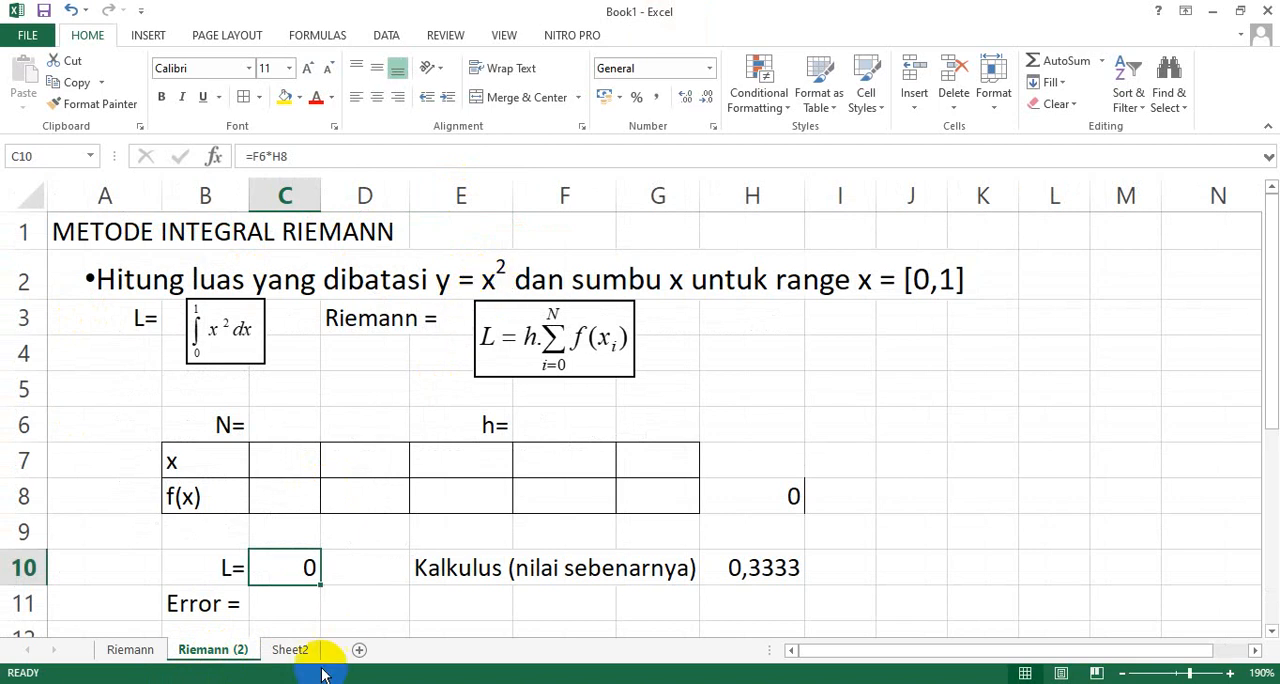
pyautogui.click(297, 650)
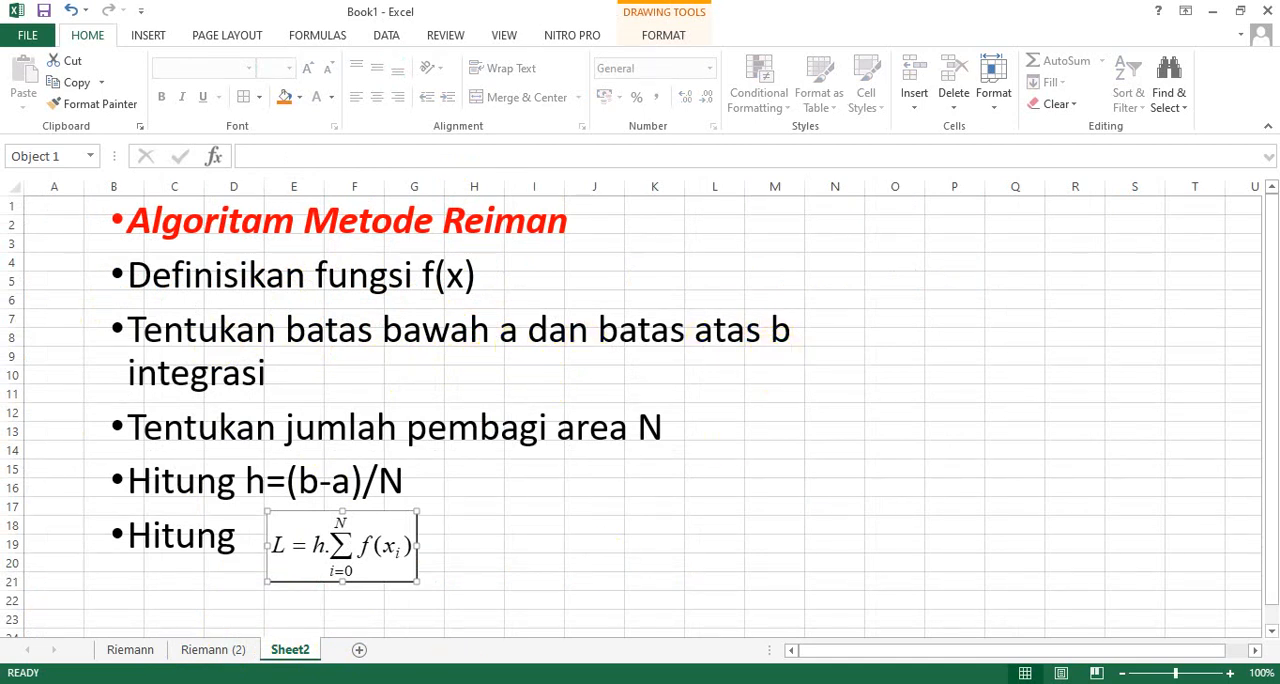
pyautogui.click(210, 650)
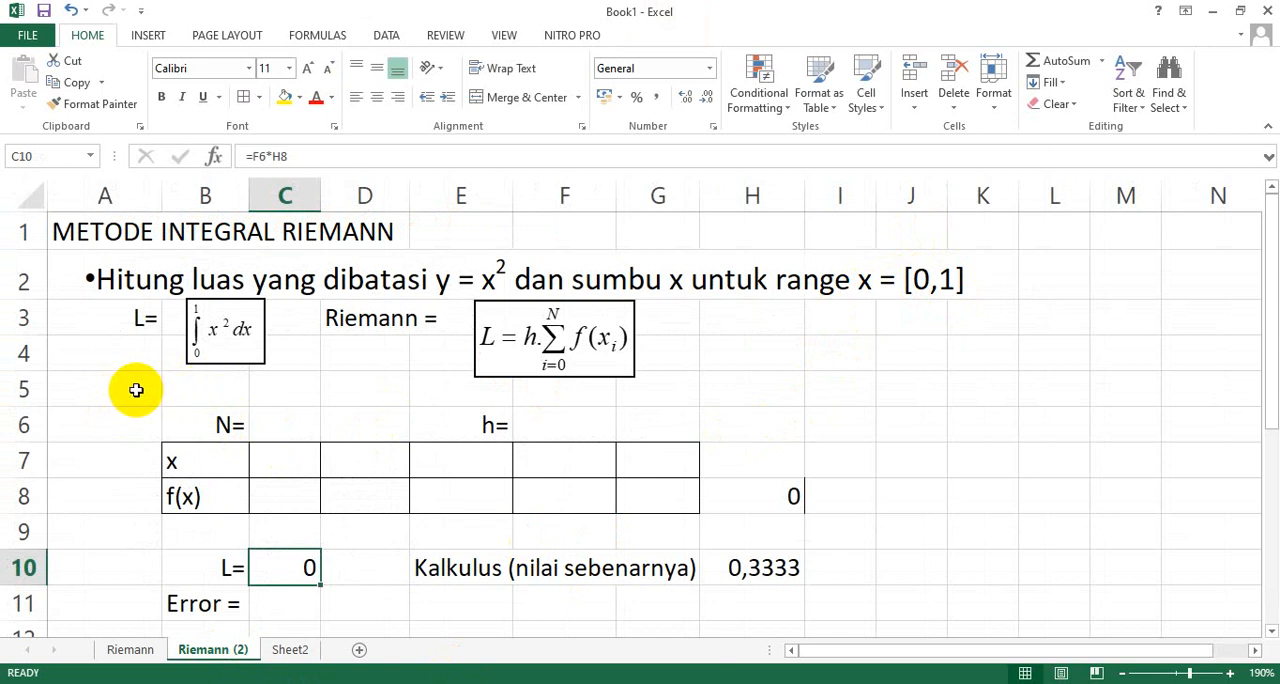
# Move the N= label from B6 to D6 and enter the labels a= in B5 and b= in B6.
pyautogui.click(215, 418)
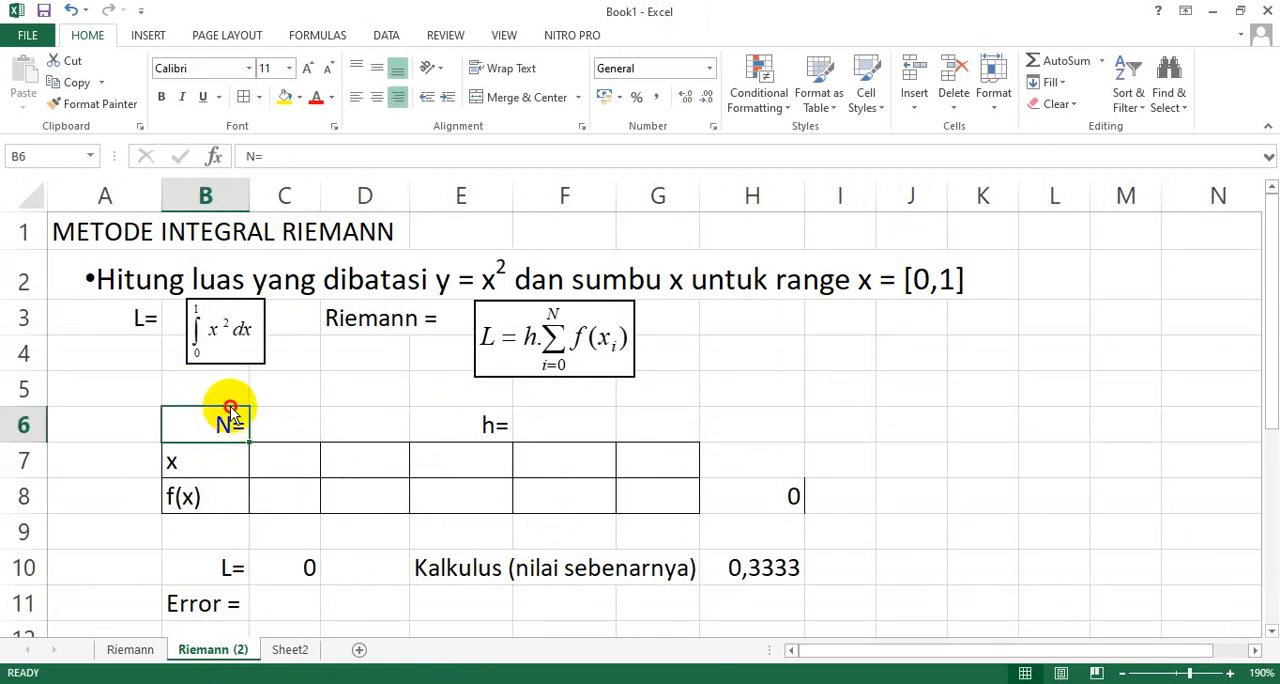
pyautogui.moveTo(230, 414); pyautogui.dragTo(354, 425)
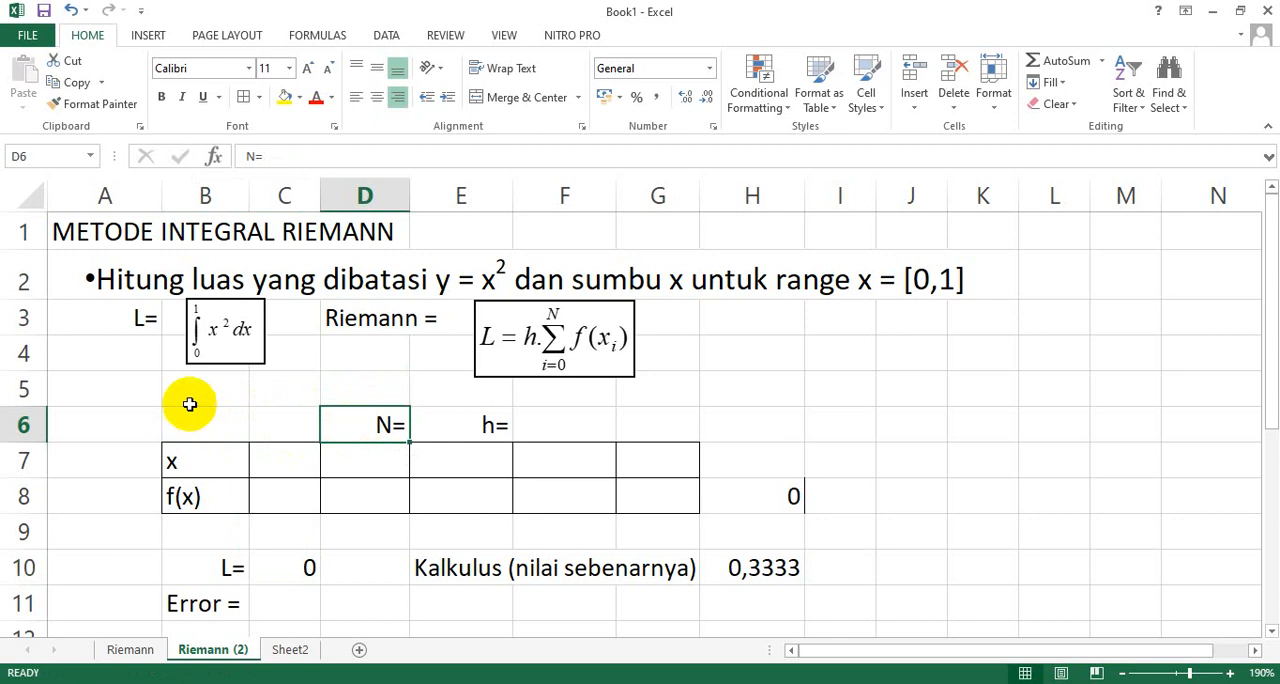
pyautogui.click(187, 383)
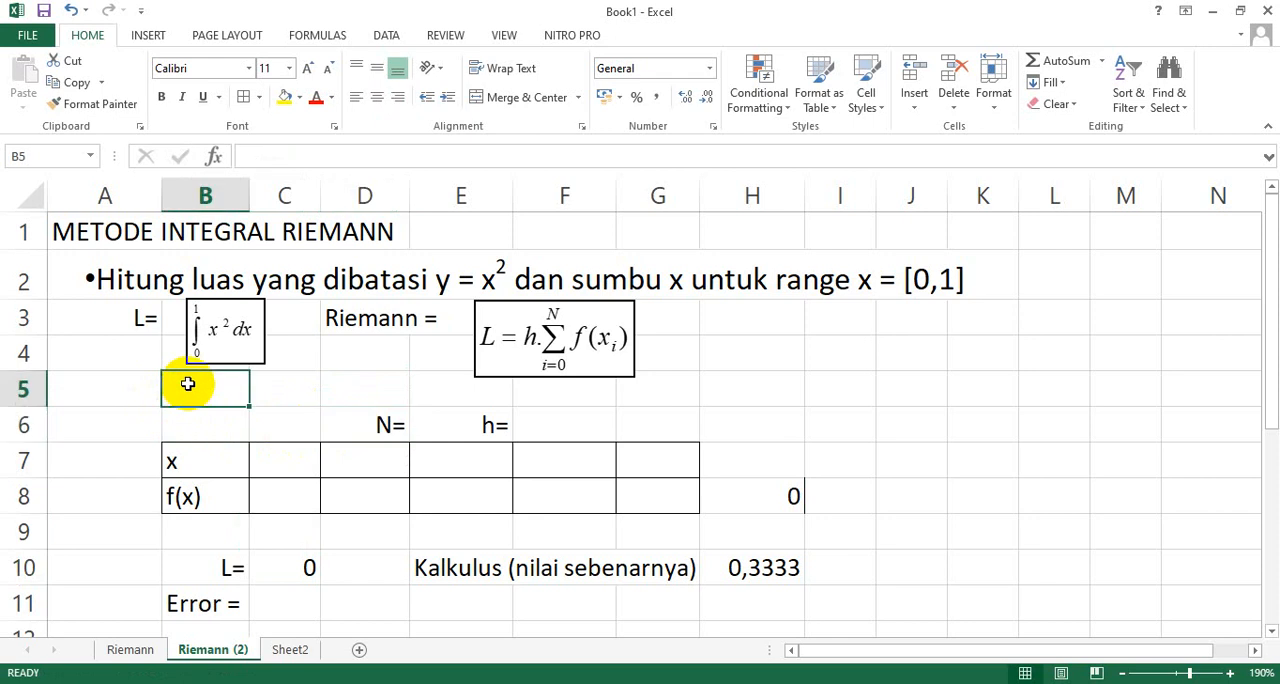
pyautogui.write('a')
pyautogui.press('Left')
pyautogui.press('Right')
pyautogui.press('Down')
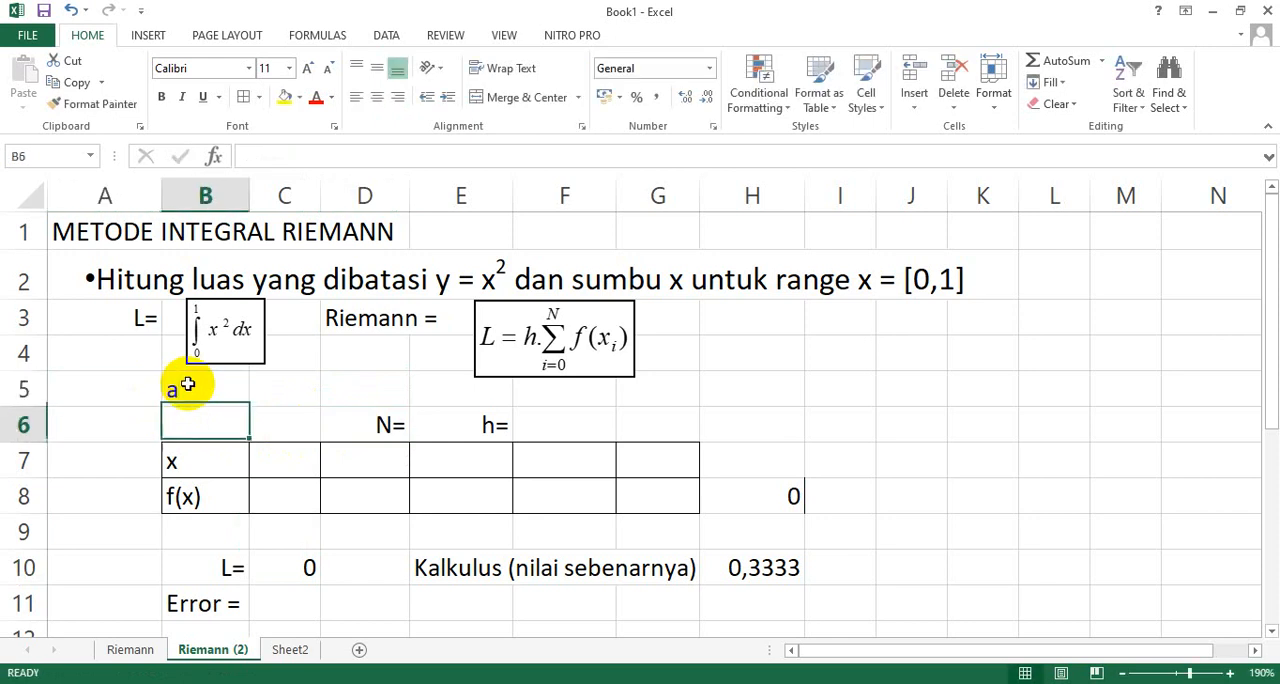
pyautogui.write('b=')
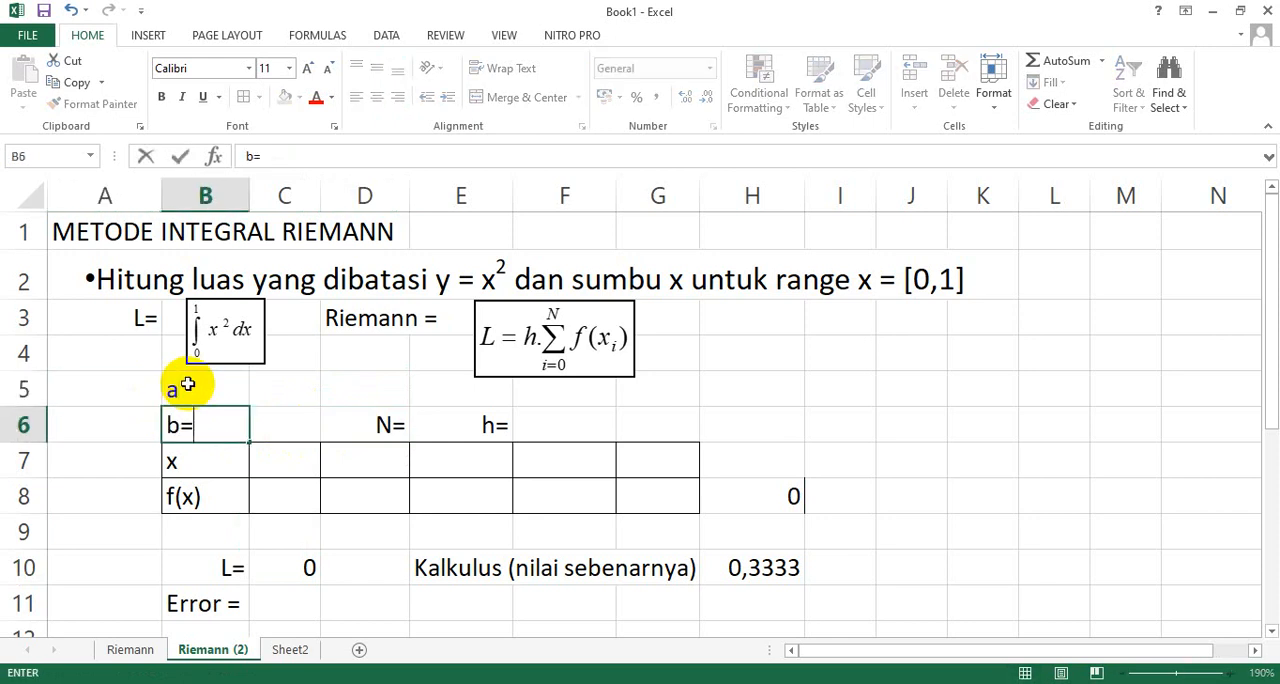
pyautogui.press('Up')
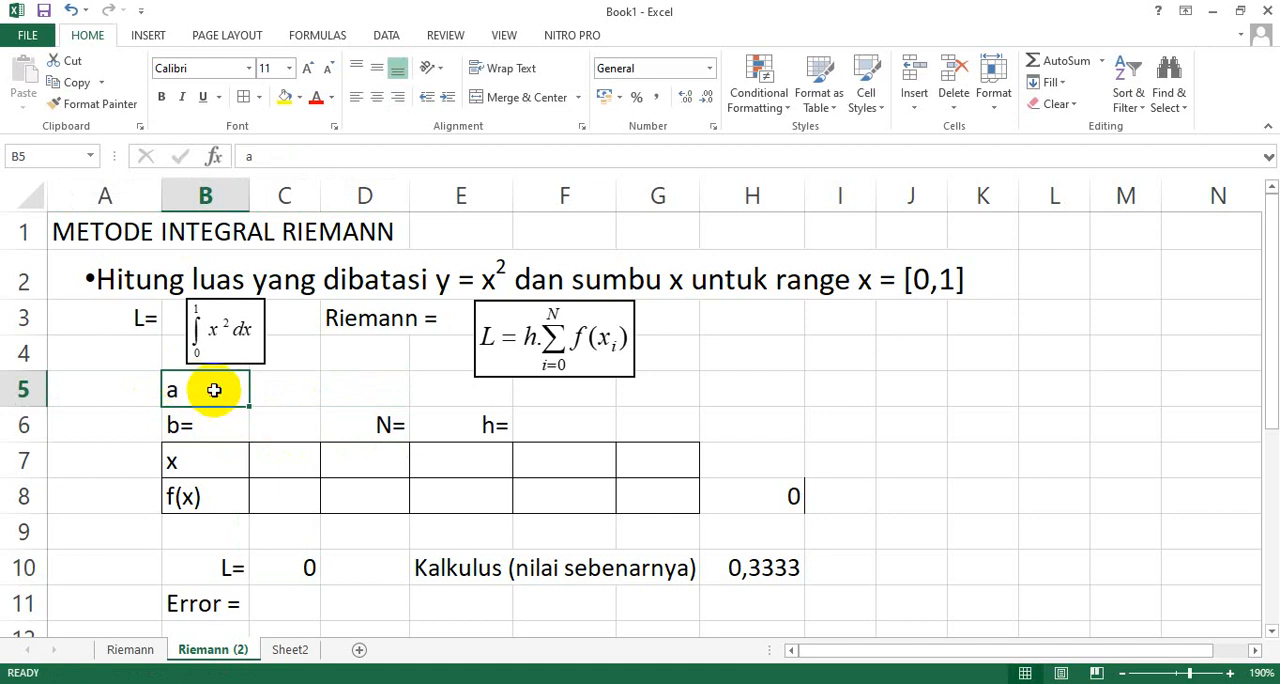
pyautogui.doubleClick(216, 392)
pyautogui.write('=')
pyautogui.press('Return')
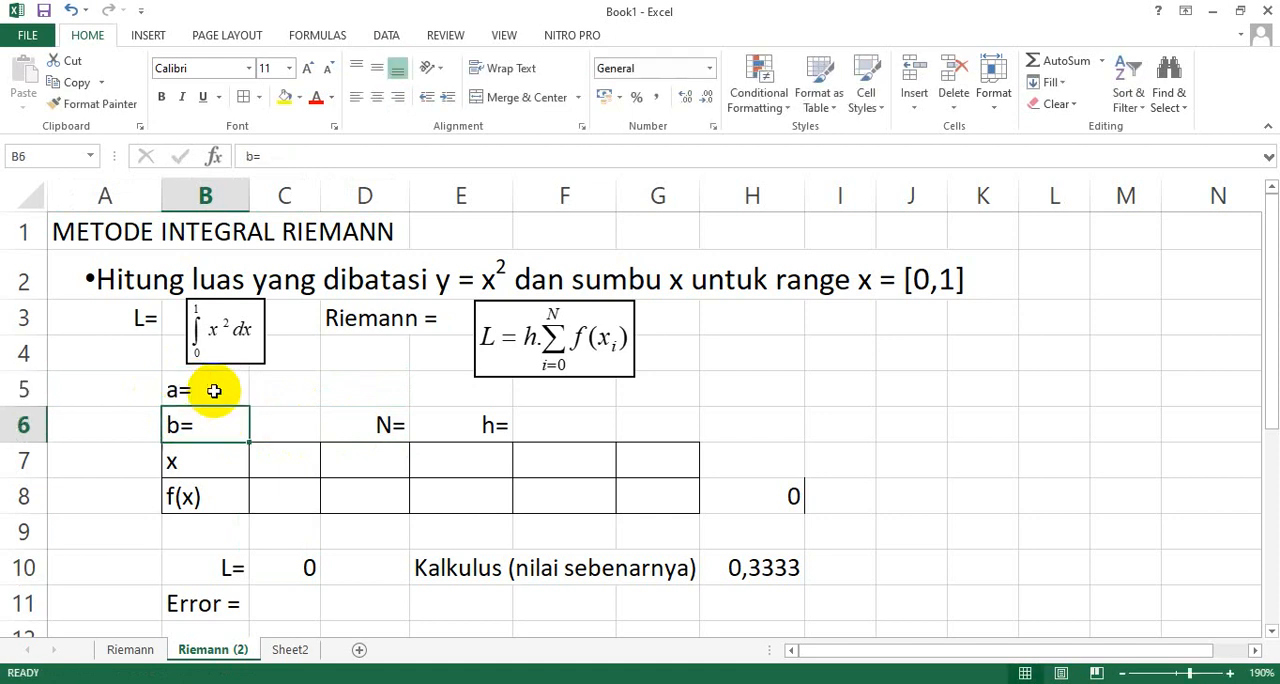
# Right-align the labels in B5:B6 and enter the left-aligned limits 0 in C5 and 1 in C6.
pyautogui.moveTo(214, 391); pyautogui.dragTo(214, 421)
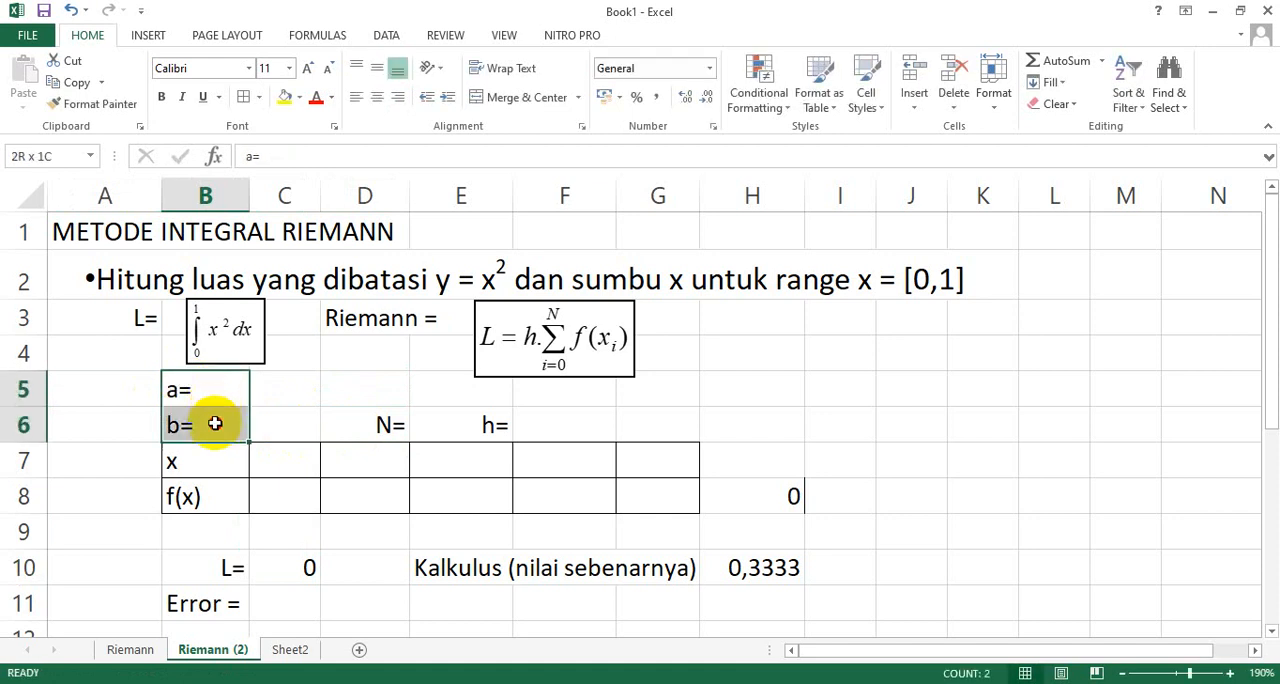
pyautogui.click(397, 97)
pyautogui.click(291, 400)
pyautogui.write('0')
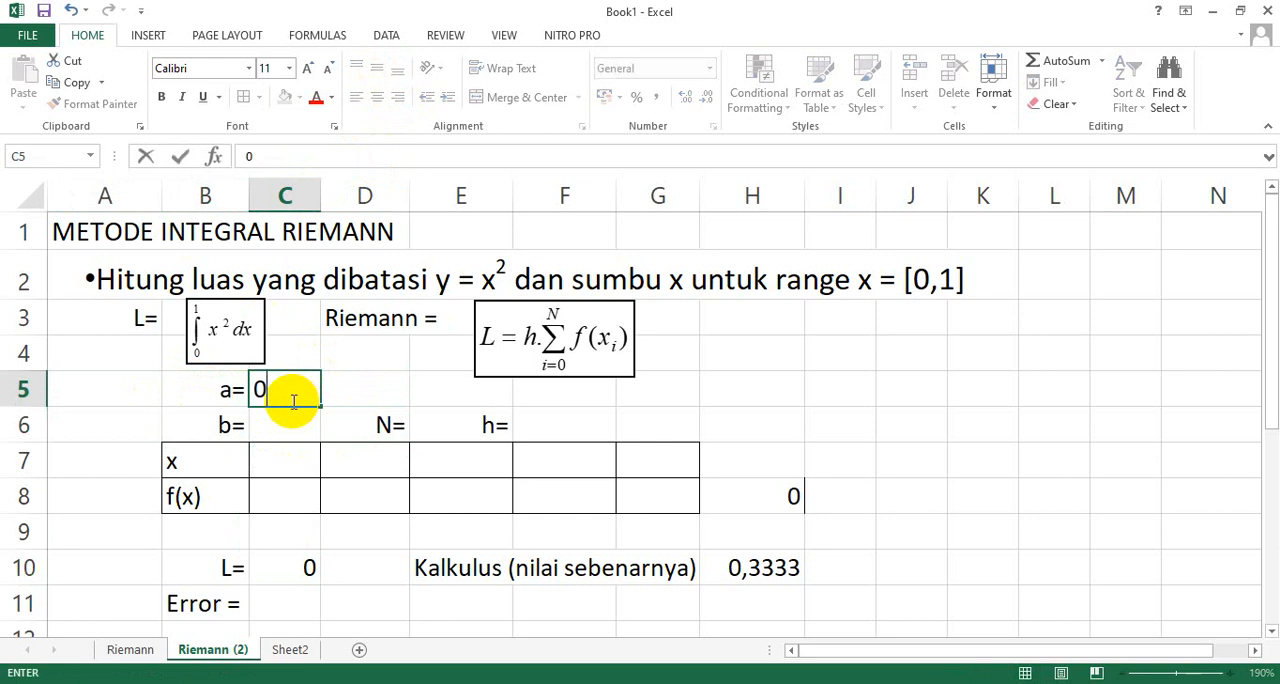
pyautogui.press('Return')
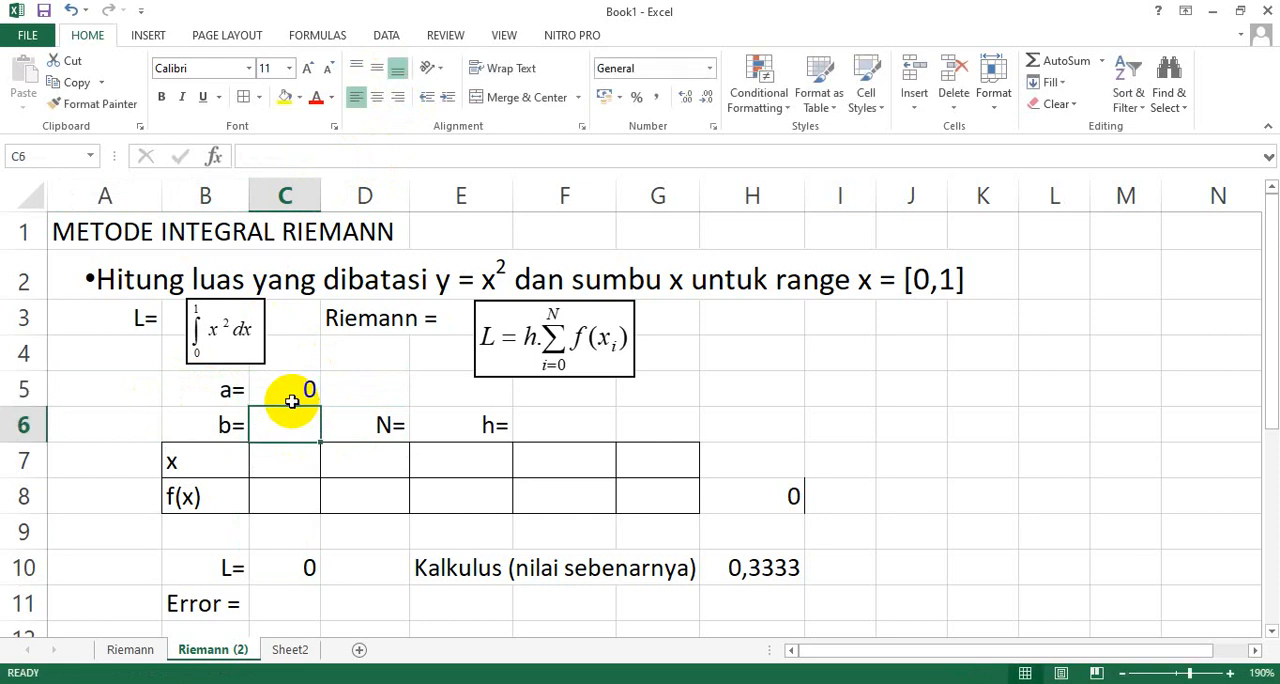
pyautogui.write('1')
pyautogui.moveTo(288, 380); pyautogui.dragTo(297, 417)
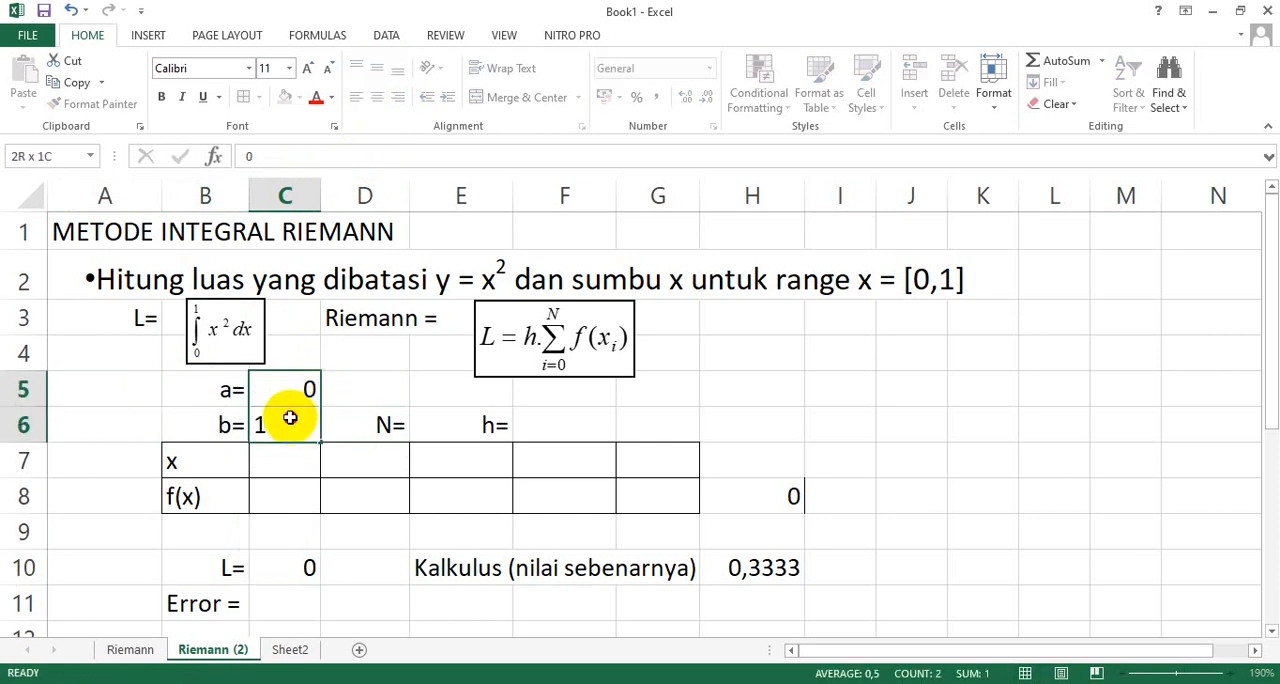
pyautogui.click(356, 97)
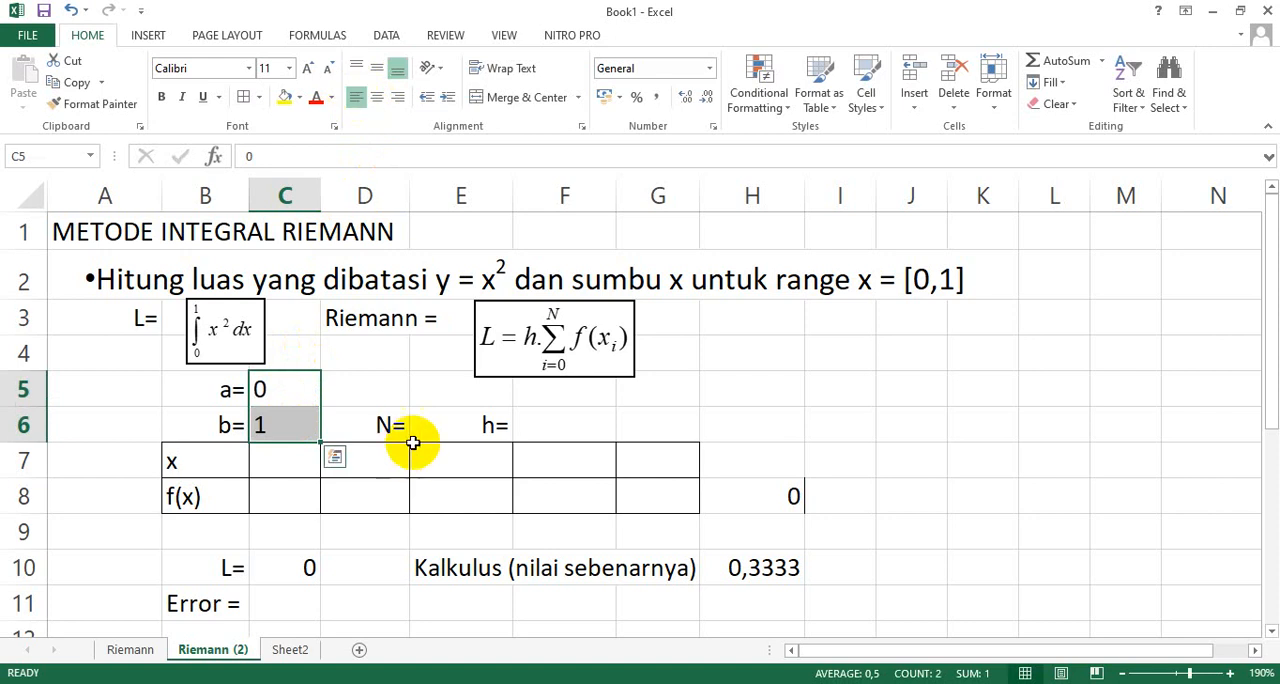
# Move the h= label from E6 to F6 and enter 5 in E6 as the left-aligned value of N.
pyautogui.click(292, 650)
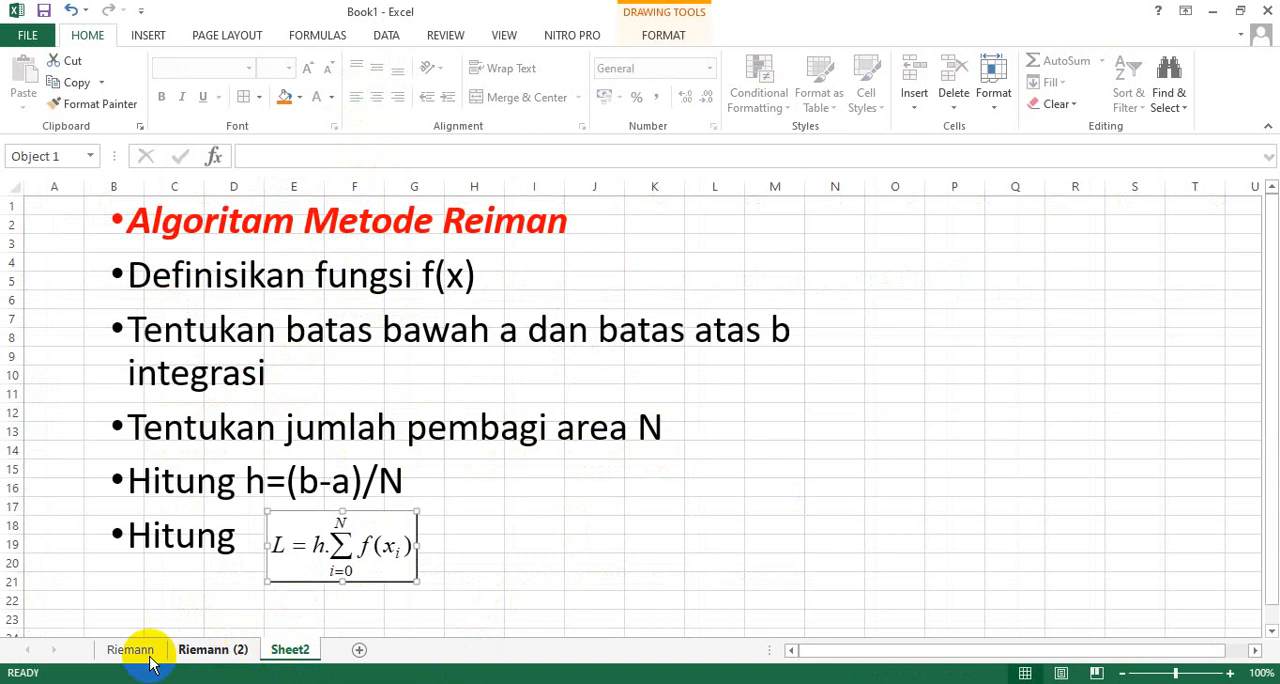
pyautogui.click(203, 651)
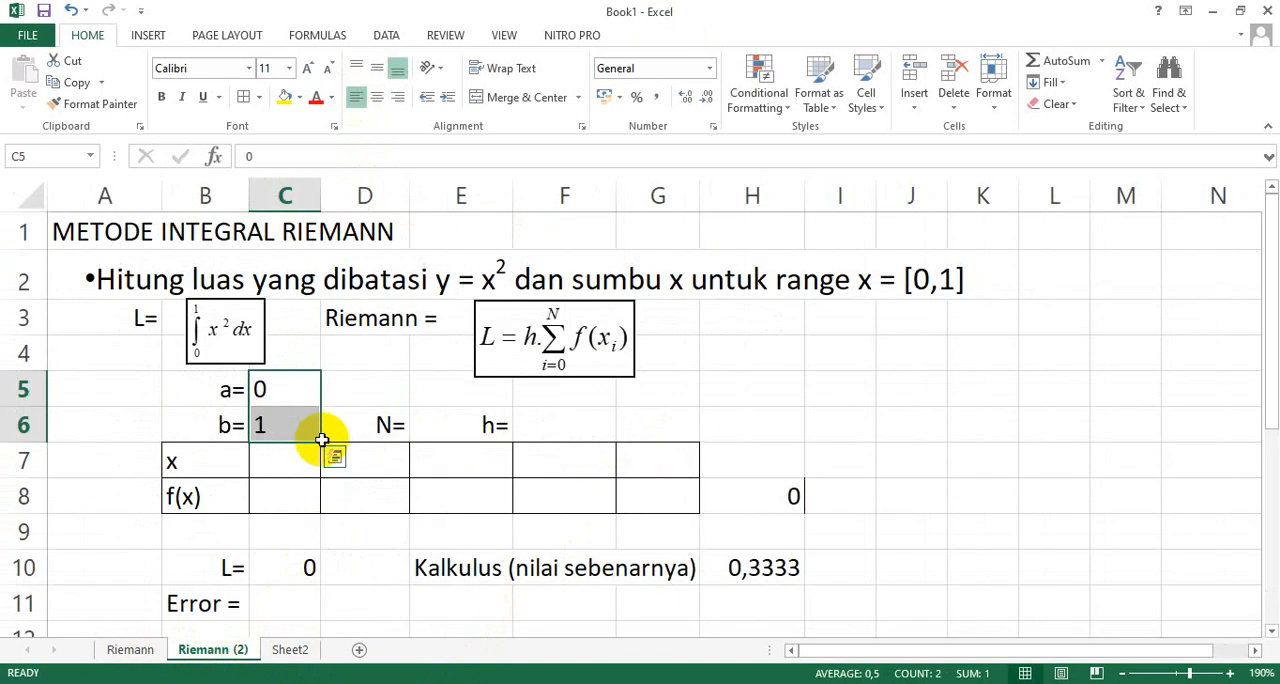
pyautogui.click(455, 428)
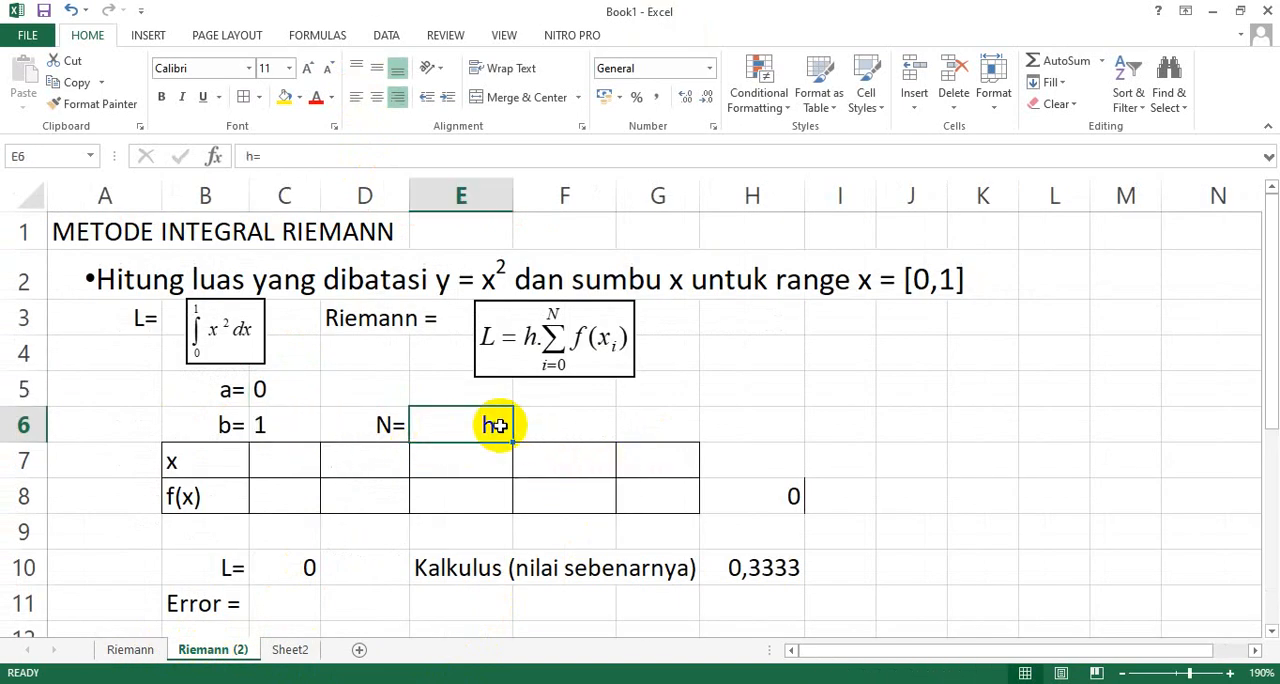
pyautogui.moveTo(497, 426); pyautogui.dragTo(603, 424)
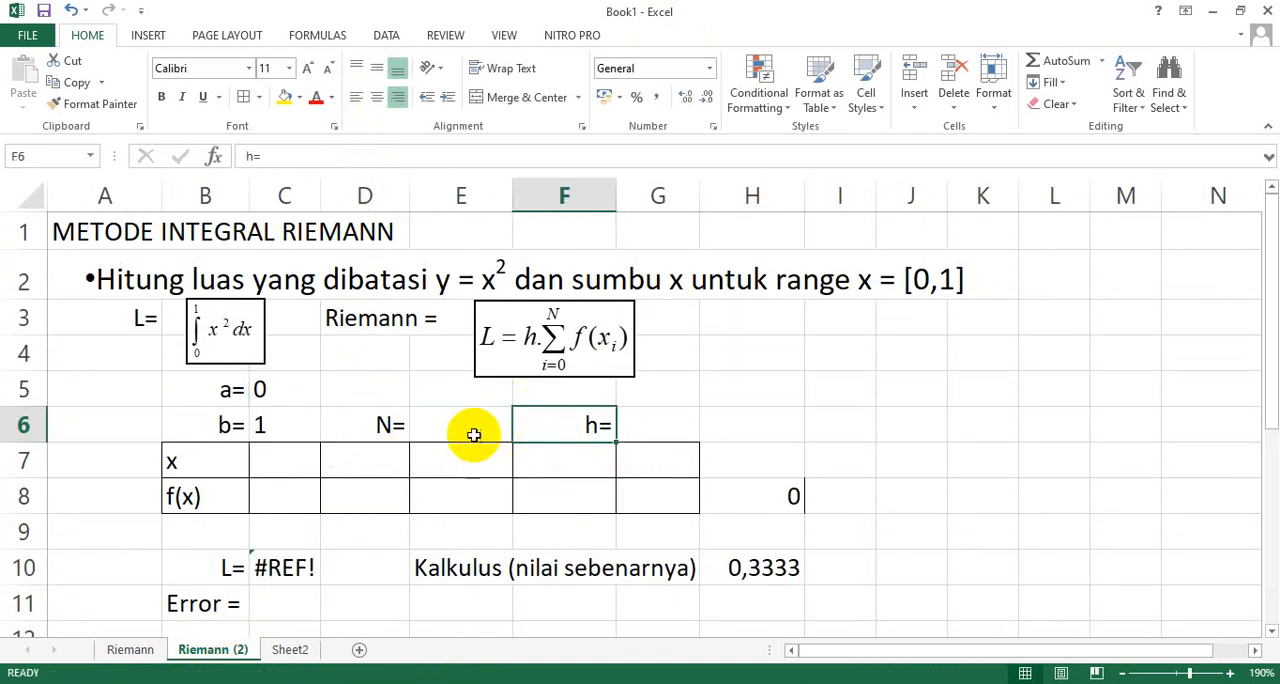
pyautogui.click(462, 425)
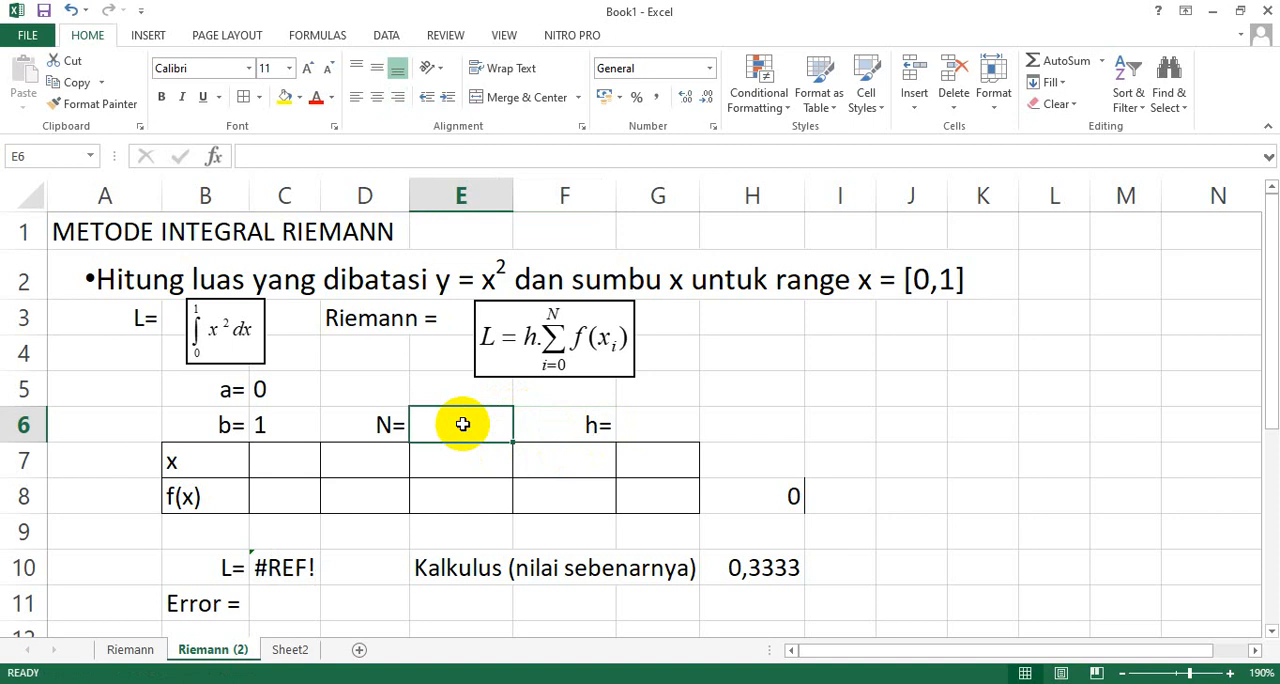
pyautogui.write('5')
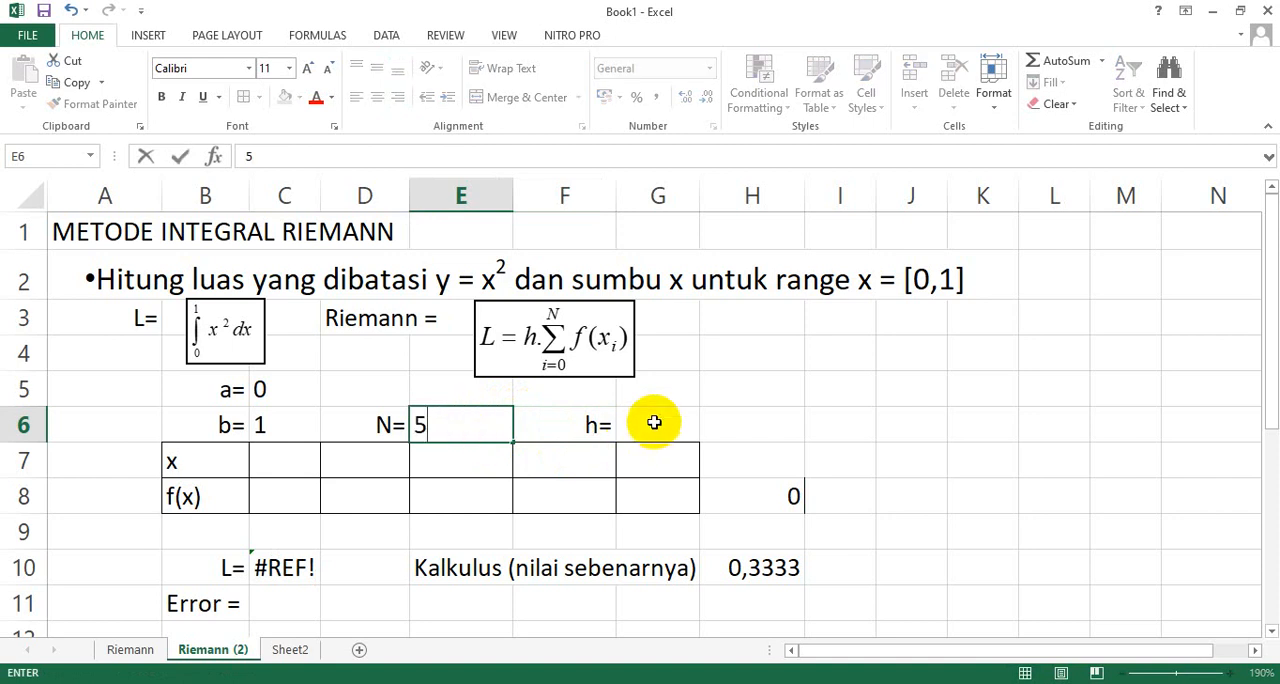
pyautogui.click(654, 423)
pyautogui.click(460, 433)
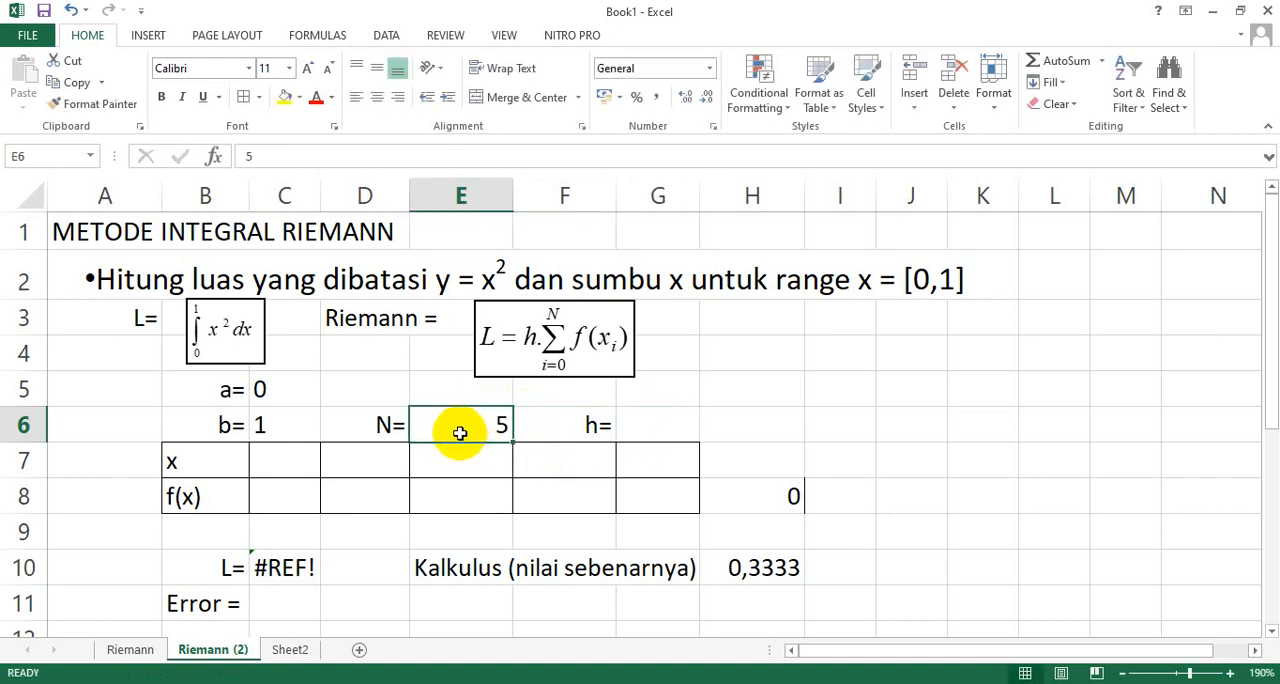
pyautogui.click(357, 97)
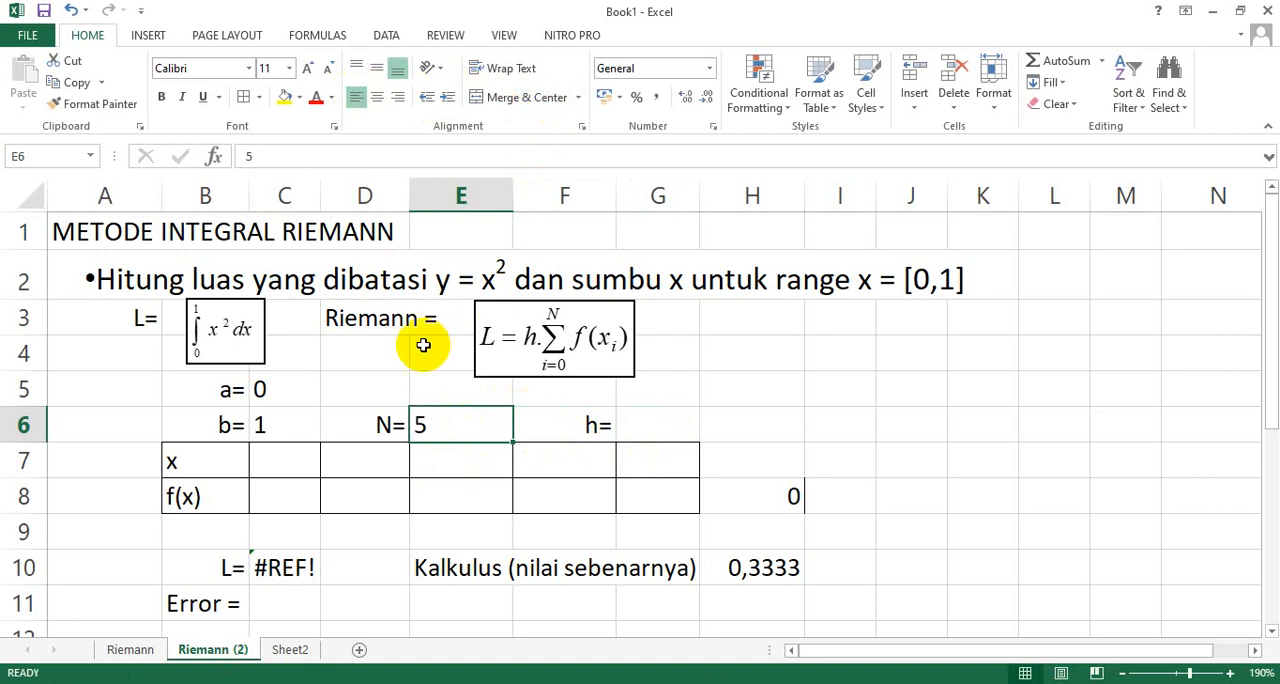
# Clear the formula in C10 next to the L= label.
pyautogui.click(634, 427)
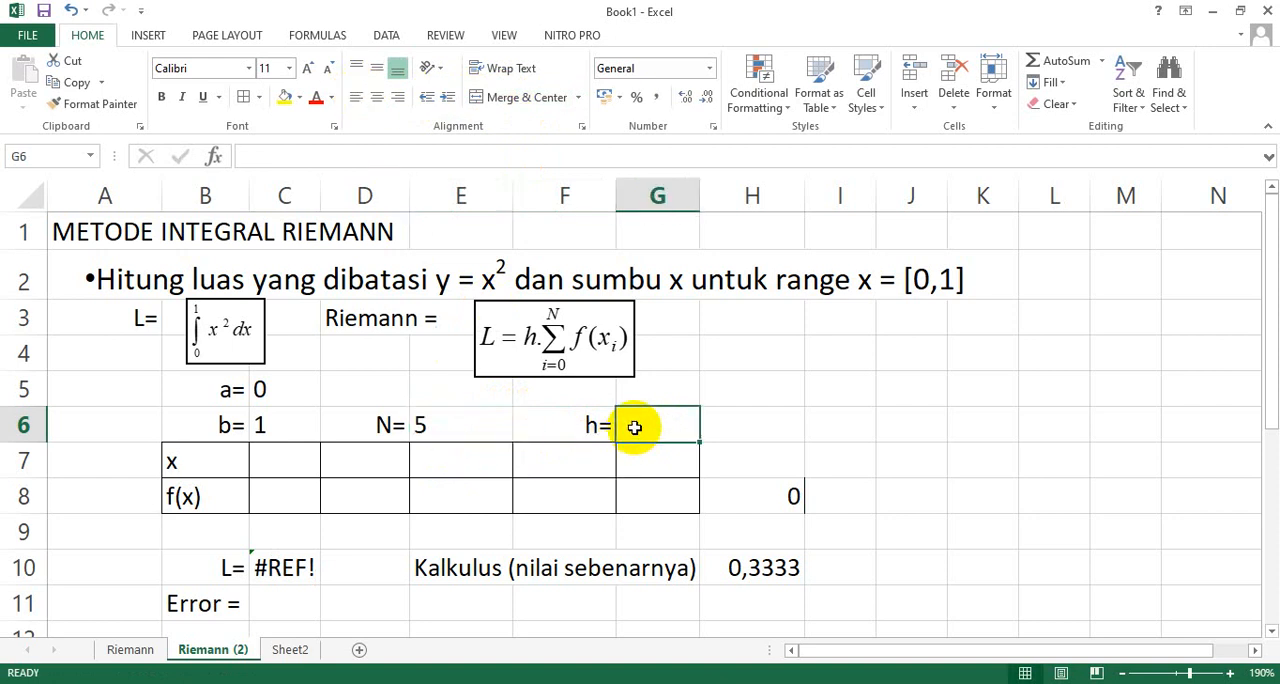
pyautogui.click(284, 568)
pyautogui.press('Delete')
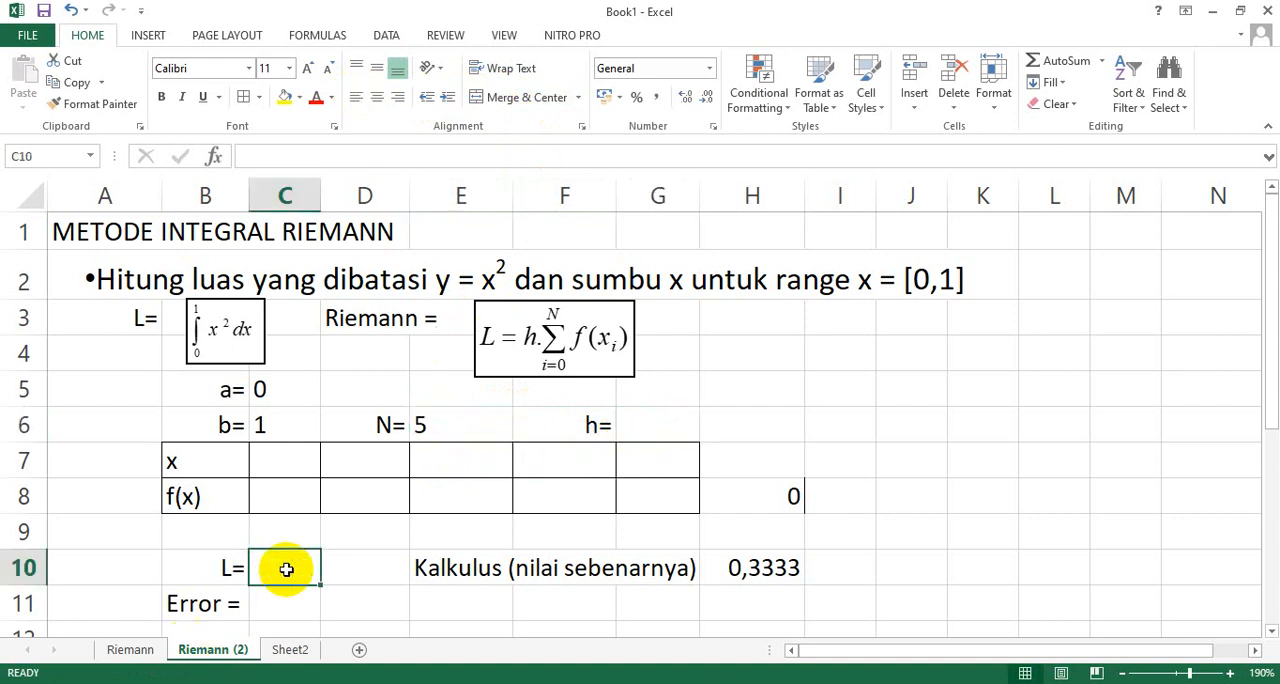
# Calculate h in G6 with the formula =(C6-C5)/E6, following the algorithm on Sheet2.
pyautogui.click(290, 650)
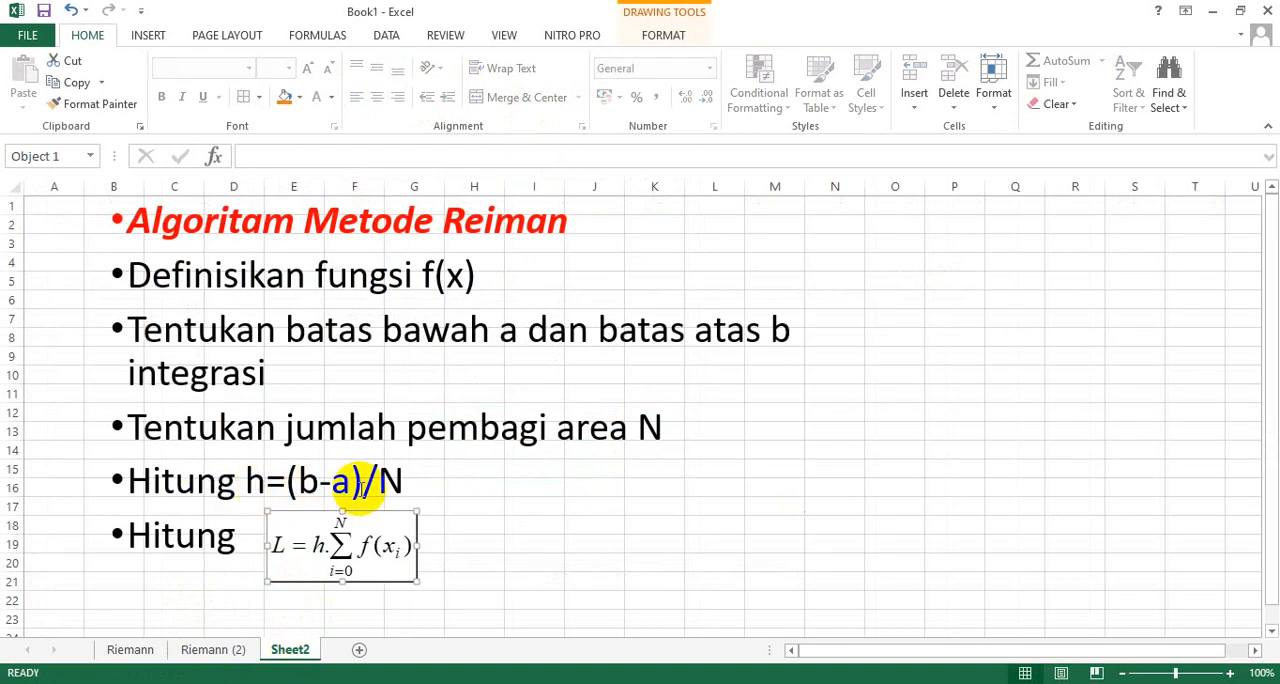
pyautogui.click(213, 649)
pyautogui.click(635, 431)
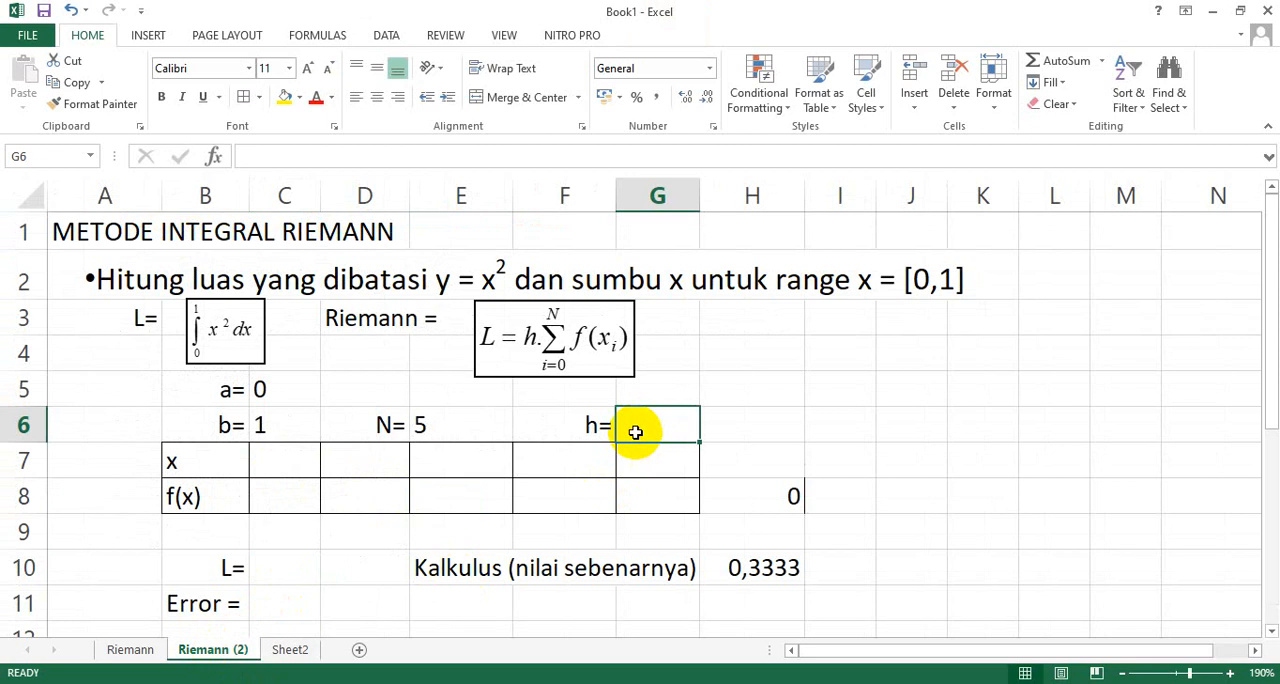
pyautogui.write('=(')
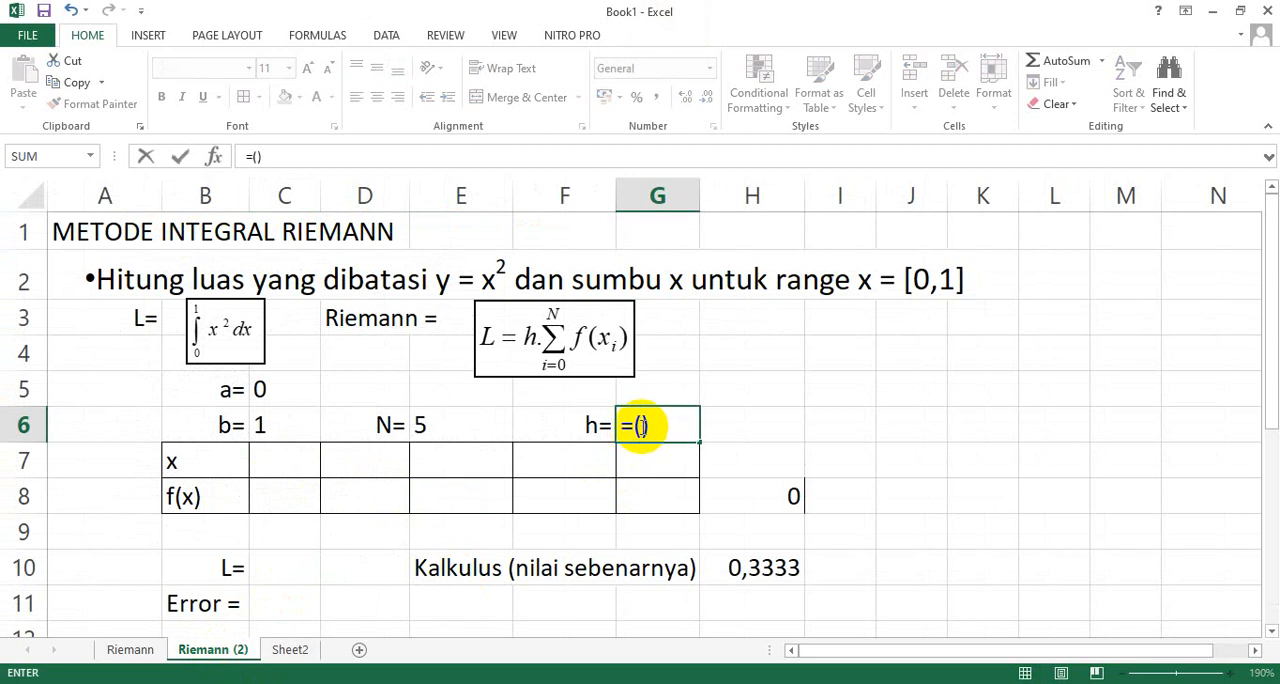
pyautogui.click(262, 423)
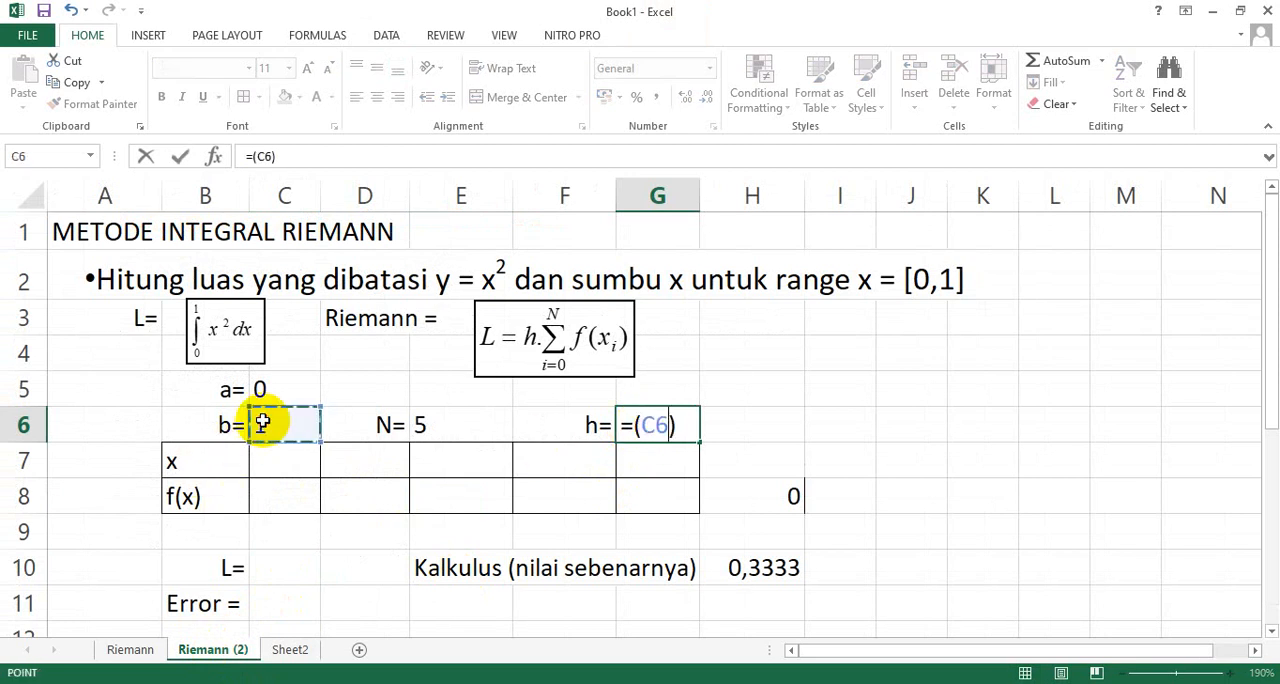
pyautogui.write('-')
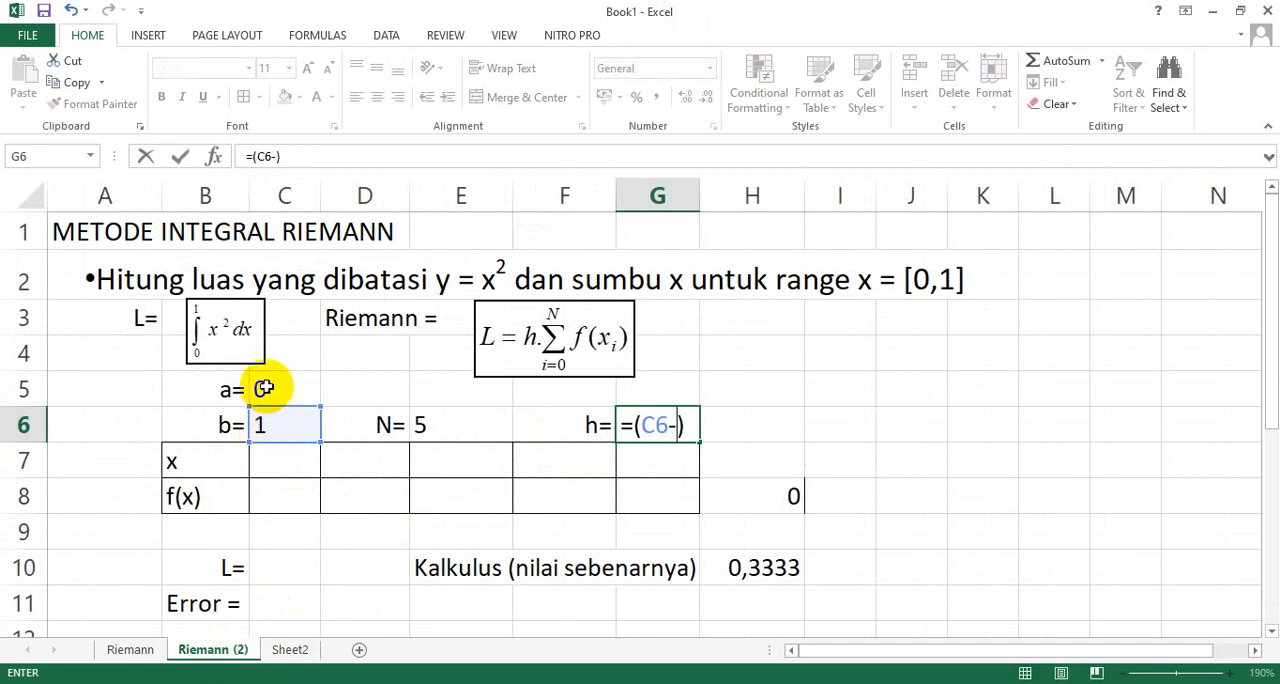
pyautogui.click(265, 389)
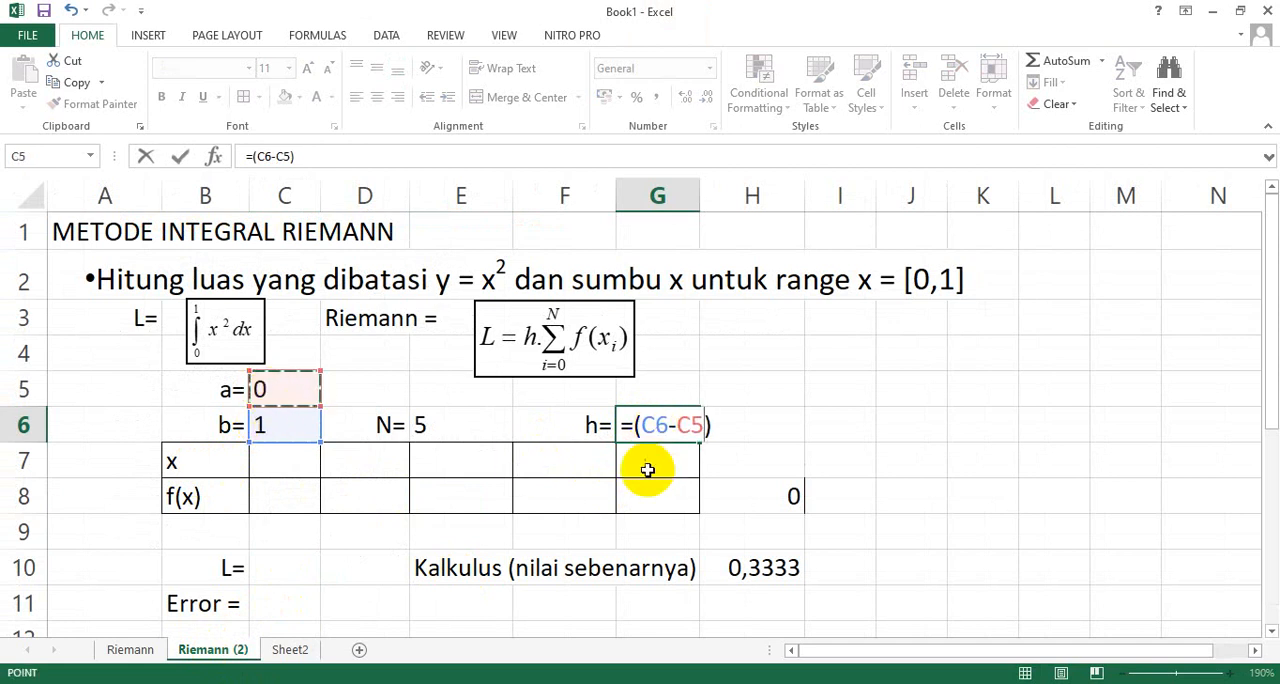
pyautogui.click(716, 425)
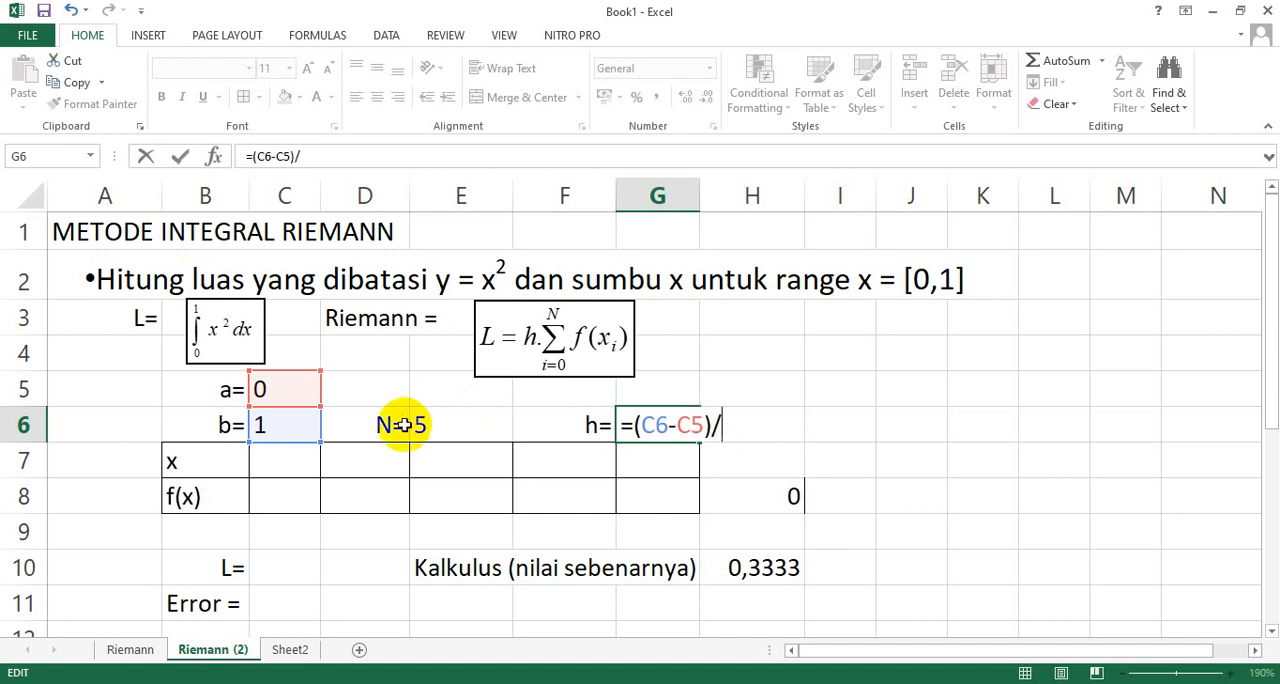
pyautogui.click(441, 425)
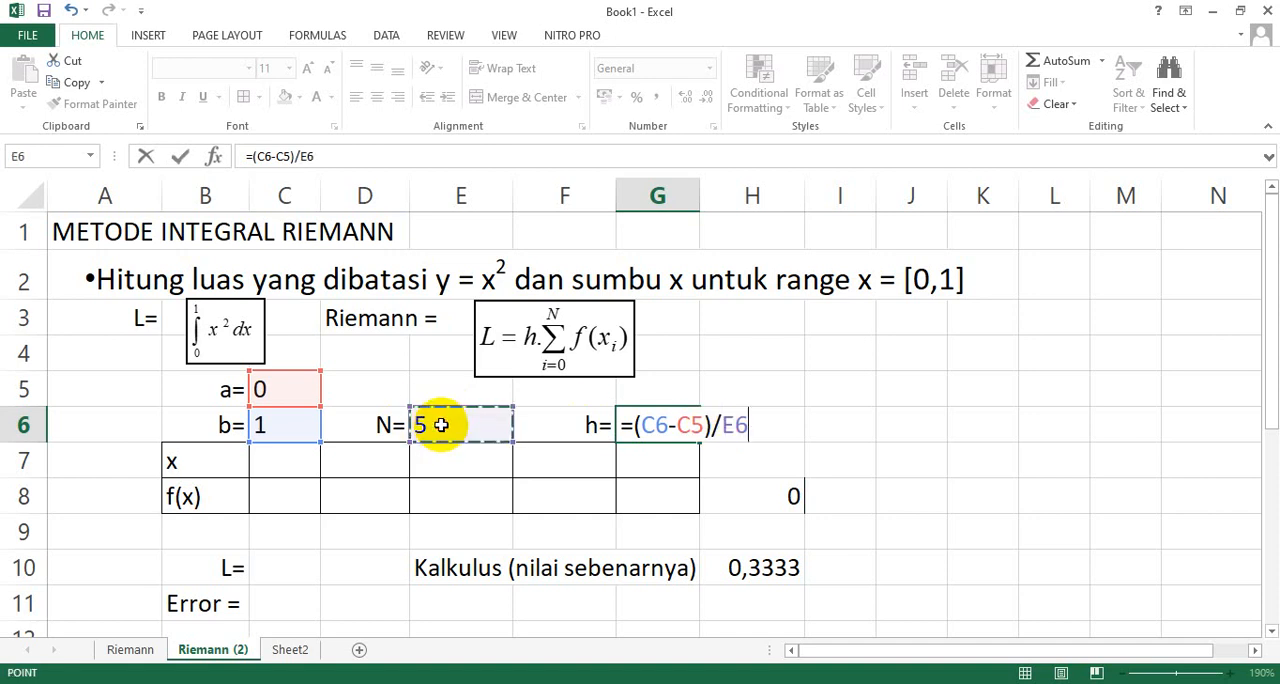
pyautogui.press('Return')
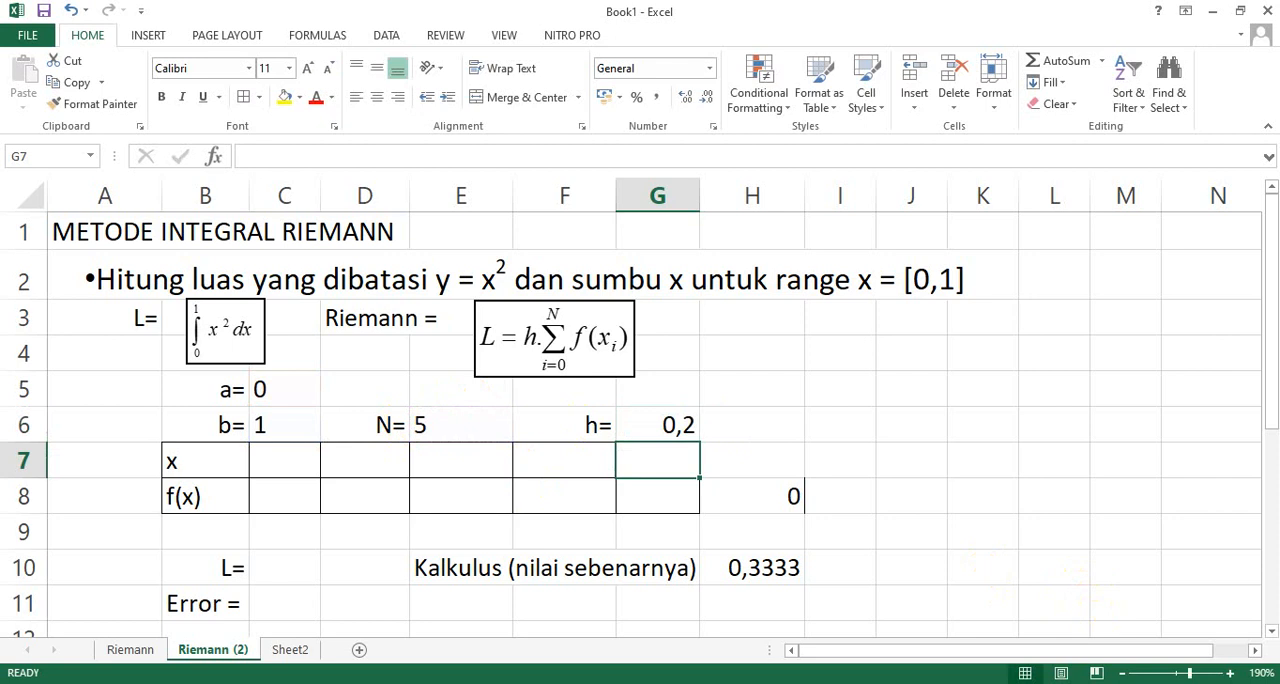
# Clear the leftover 0 in H8 and left-align the h value in G6.
pyautogui.click(789, 496)
pyautogui.press('Delete')
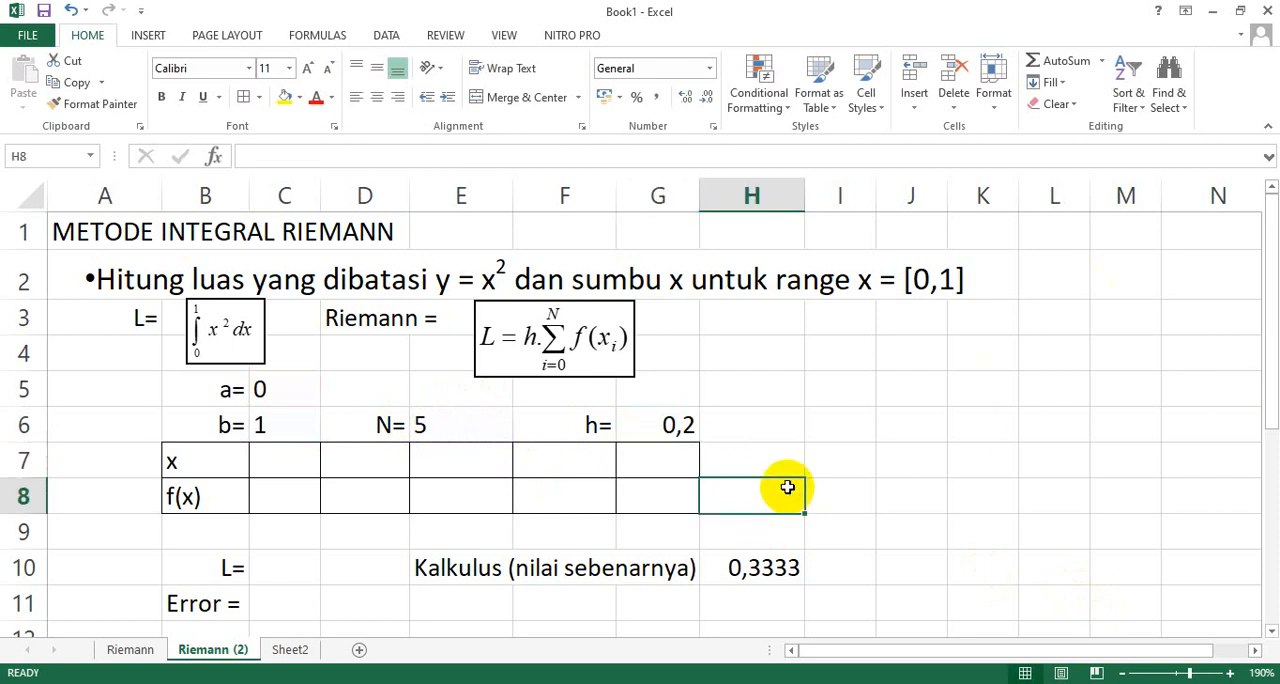
pyautogui.click(665, 425)
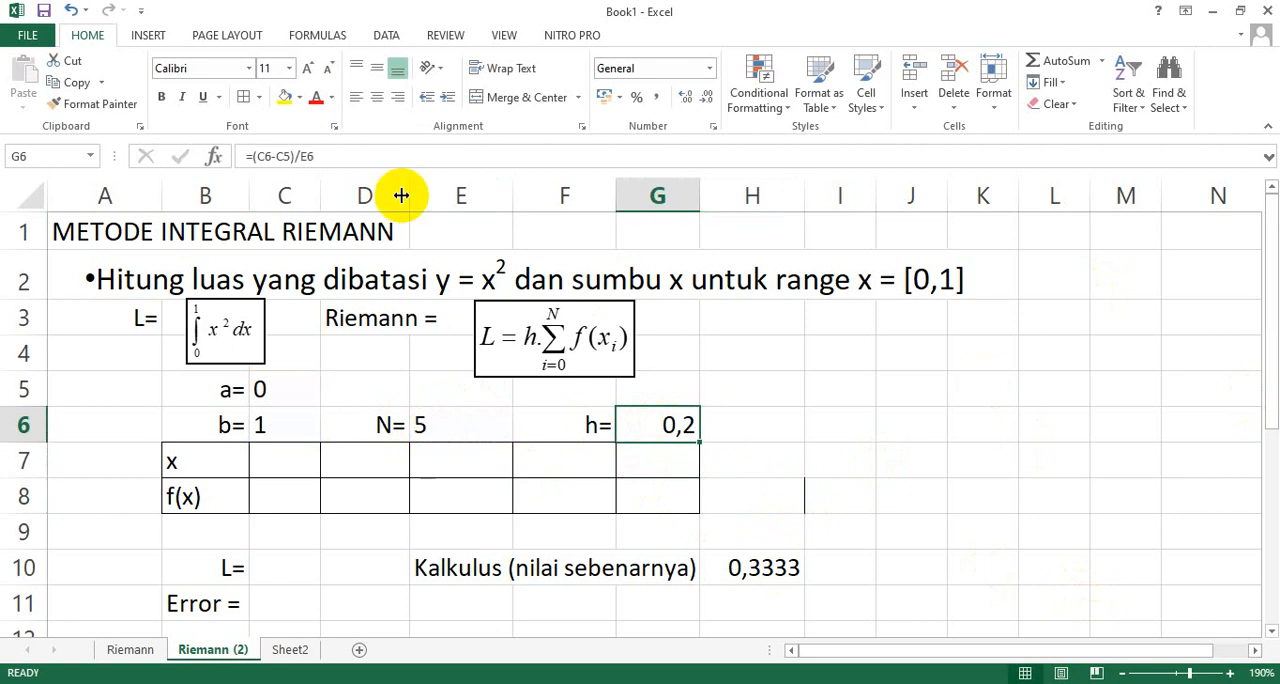
pyautogui.click(356, 97)
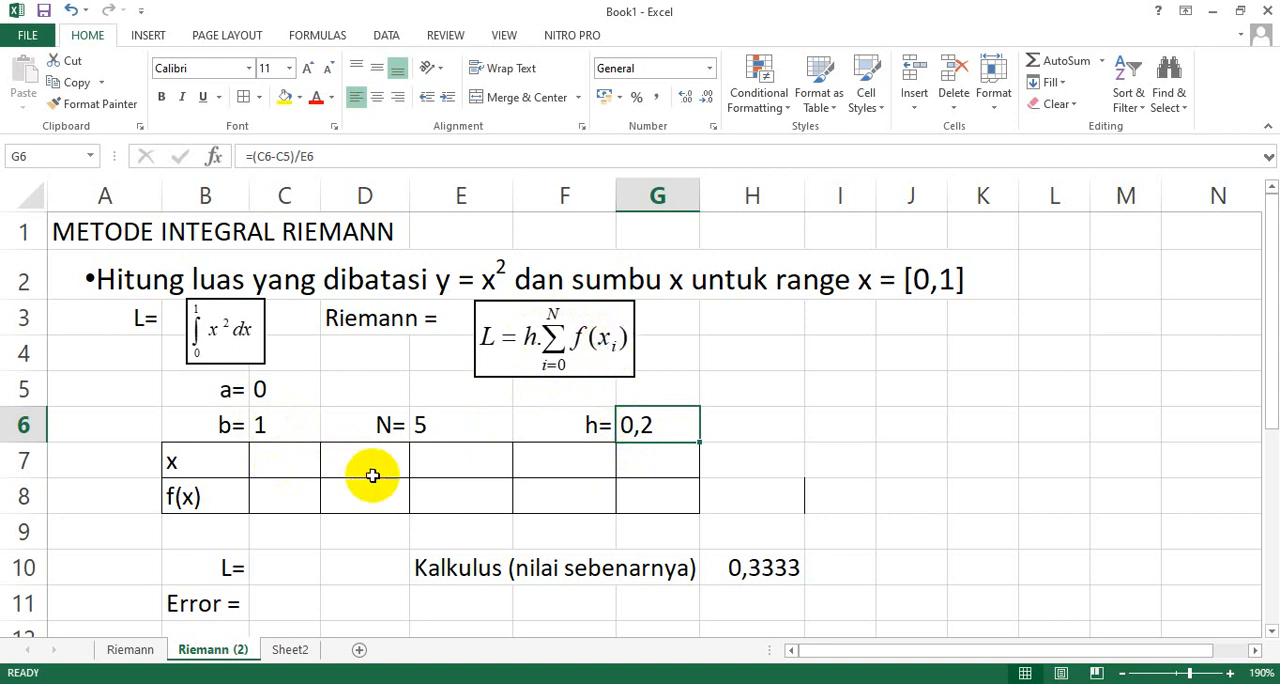
# Enter the first x value 0 in C7 and the end value 1 in I7.
pyautogui.click(299, 459)
pyautogui.write('0')
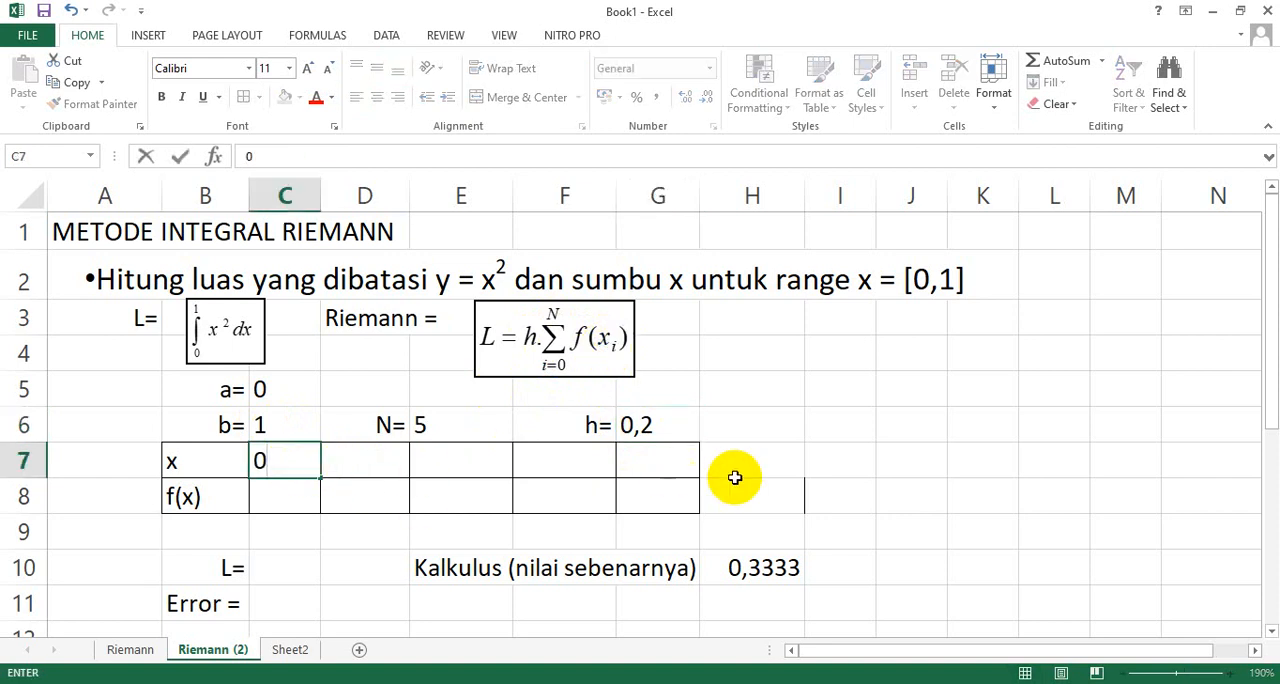
pyautogui.click(852, 460)
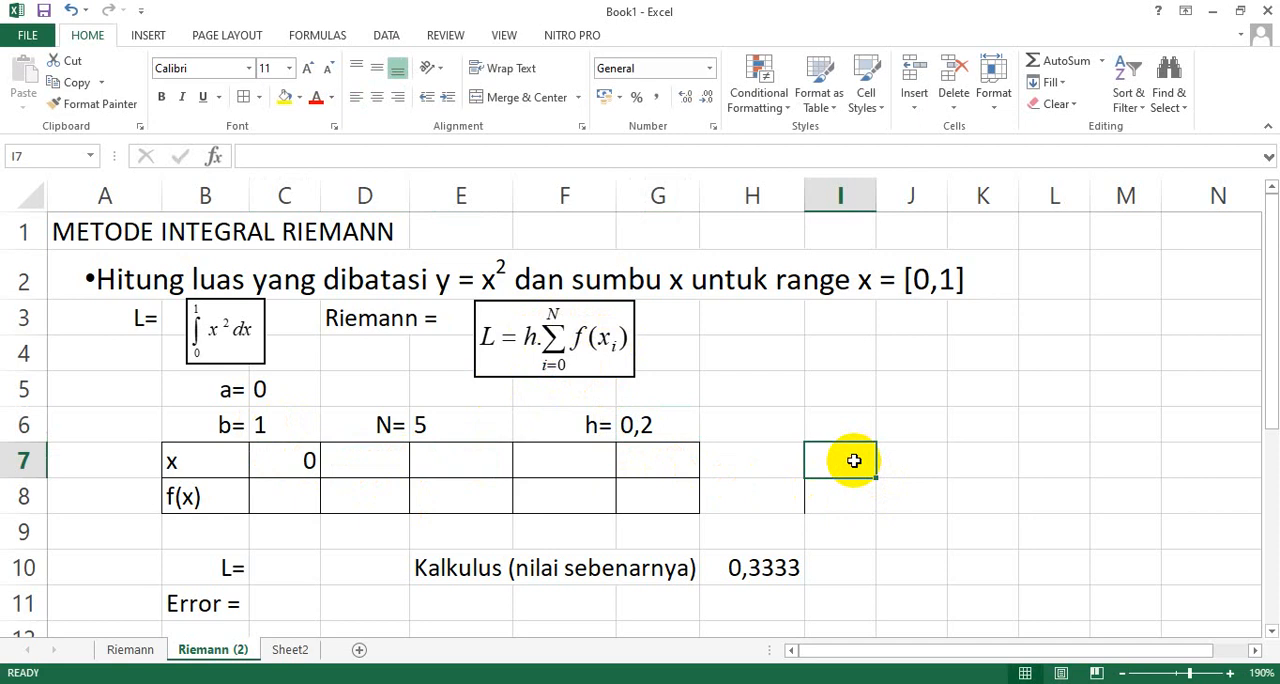
pyautogui.write('1')
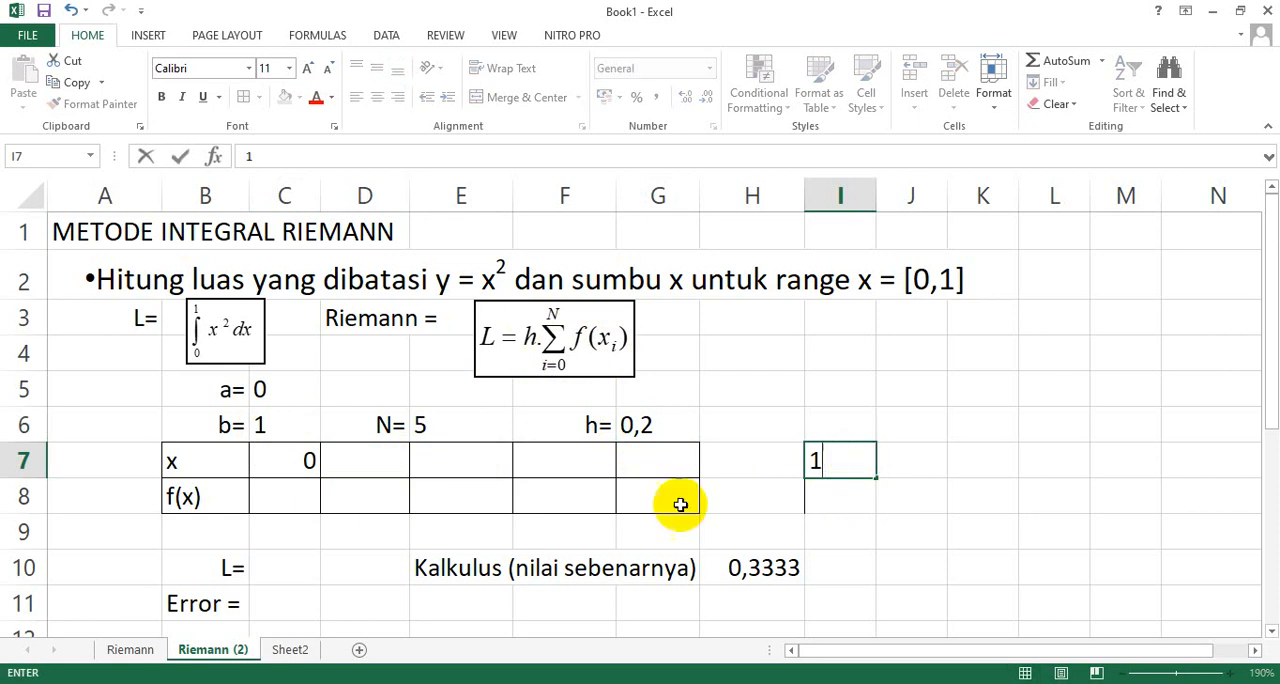
# Calculate the second x value in D7 with the formula =C7+$G$6, keeping the reference to h absolute.
pyautogui.click(368, 452)
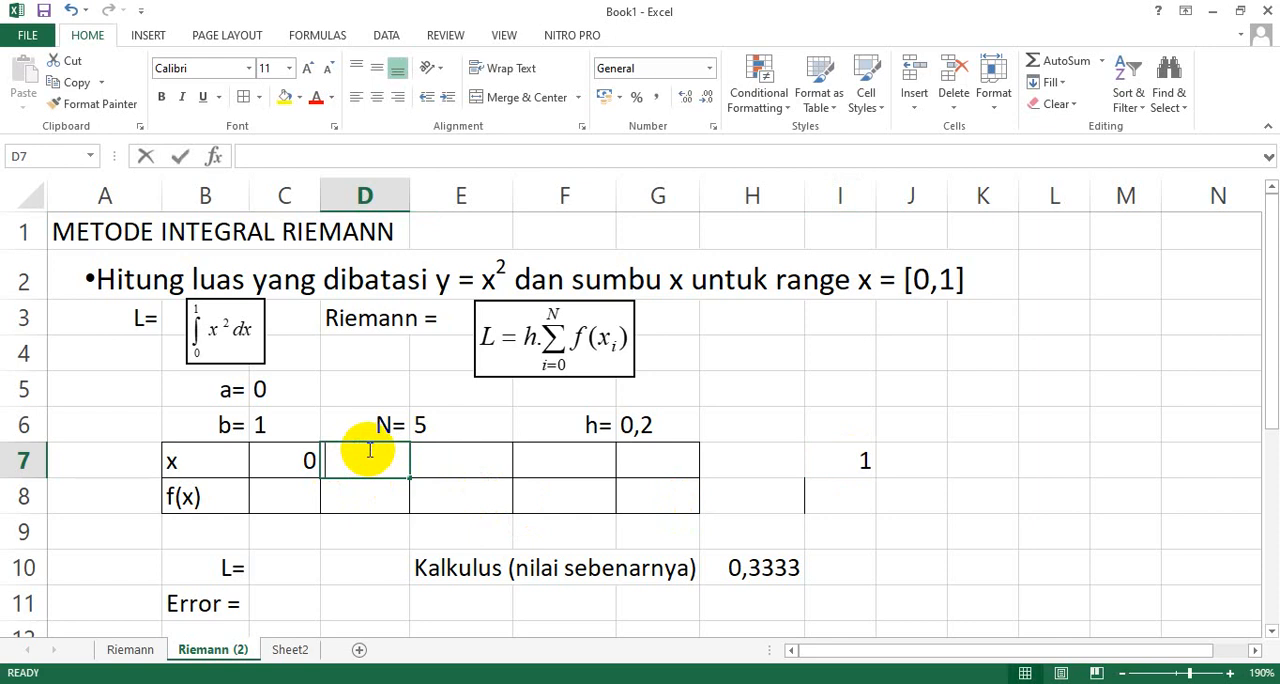
pyautogui.write('=')
pyautogui.click(303, 462)
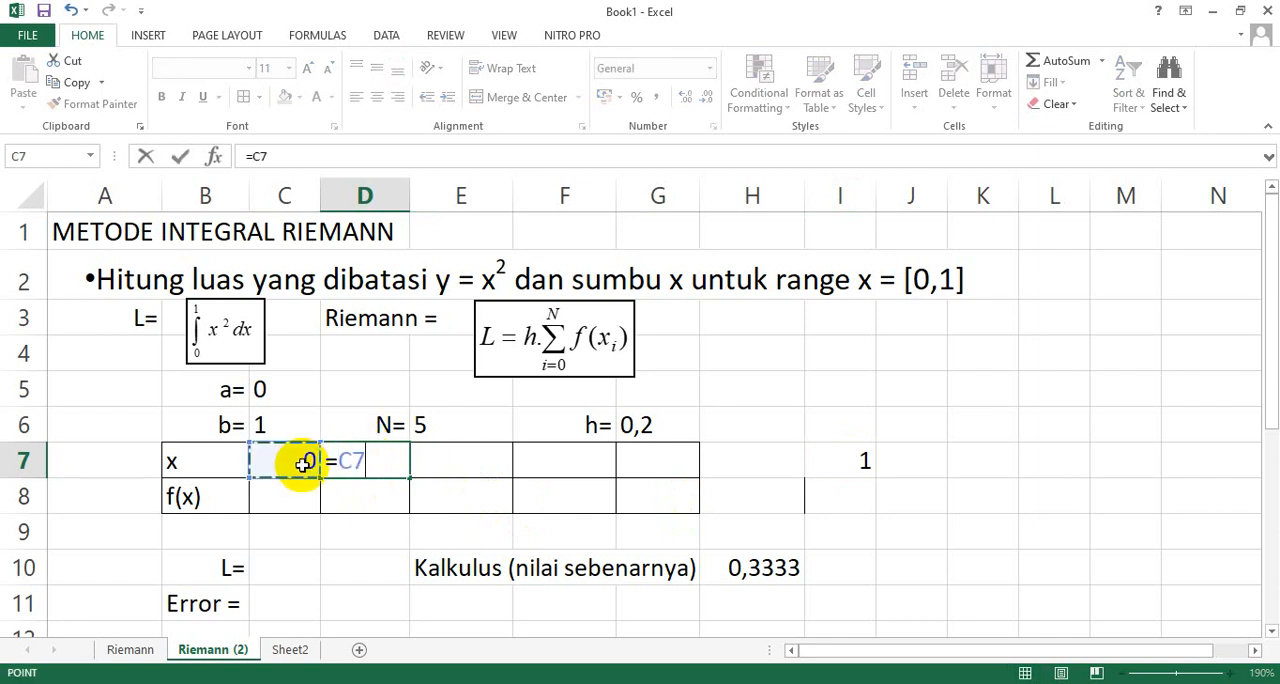
pyautogui.write('+')
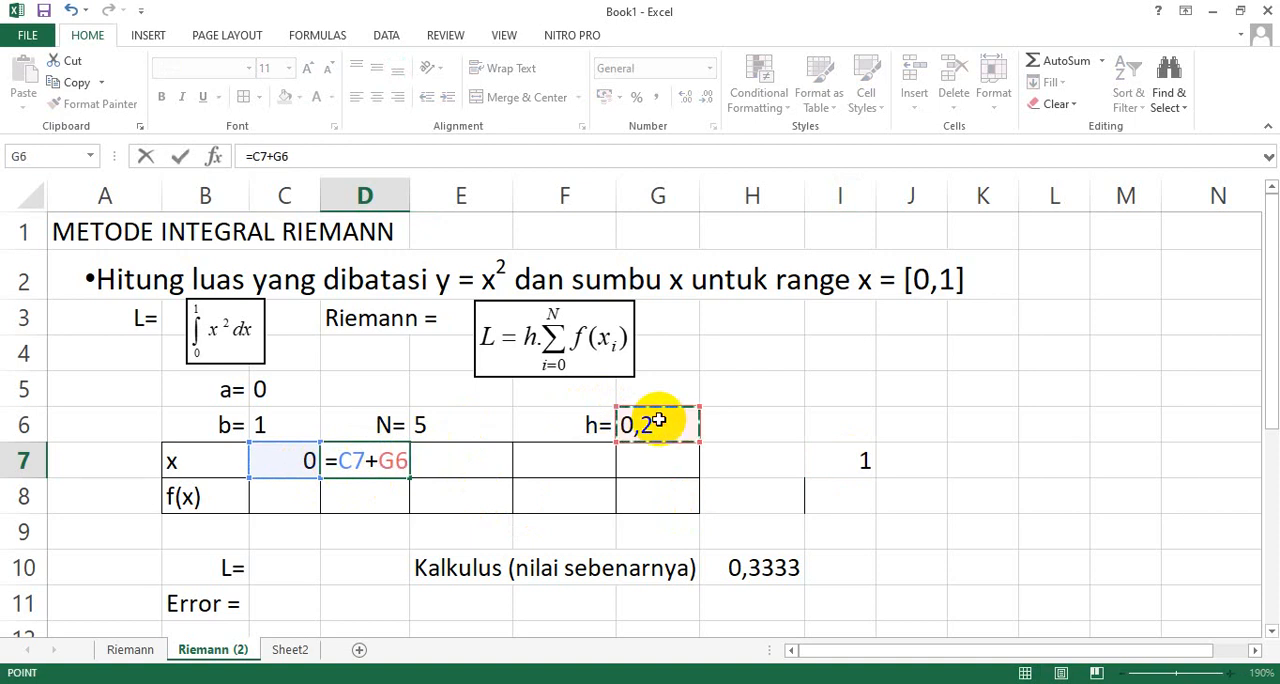
pyautogui.press('F4')
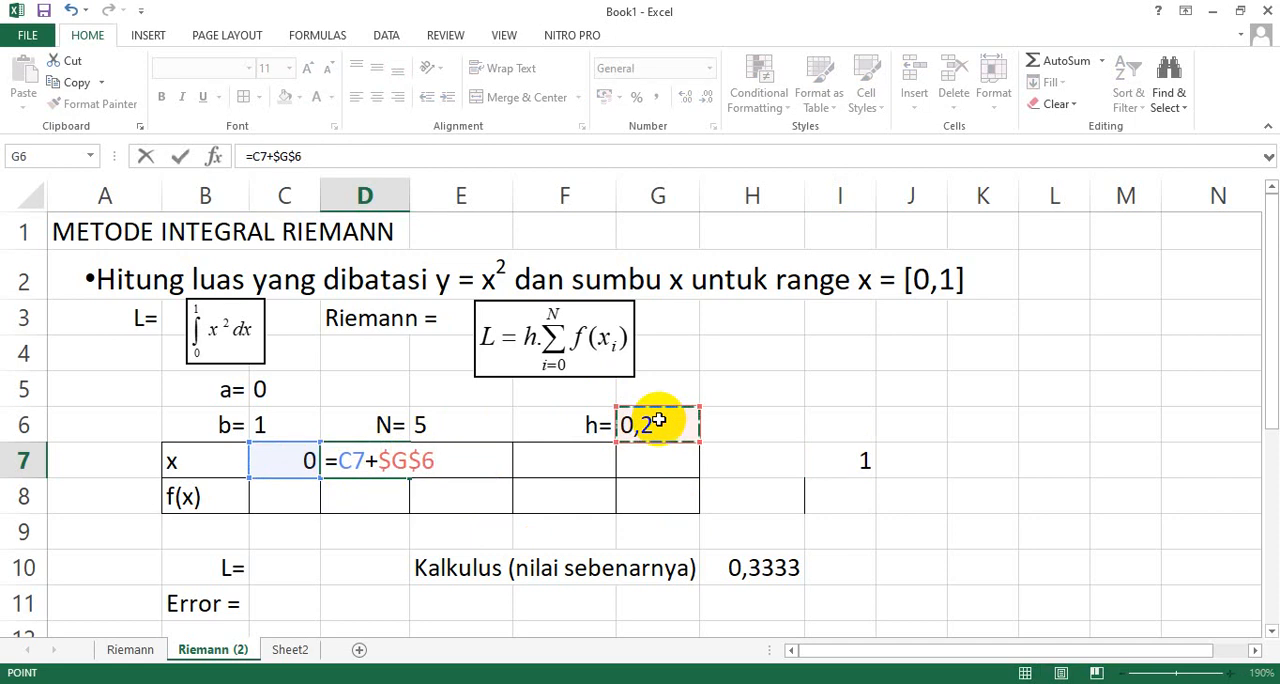
pyautogui.press('Return')
# Fill the D7 formula across the x row to H7 and clear the surplus 1 in I7.
pyautogui.click(386, 458)
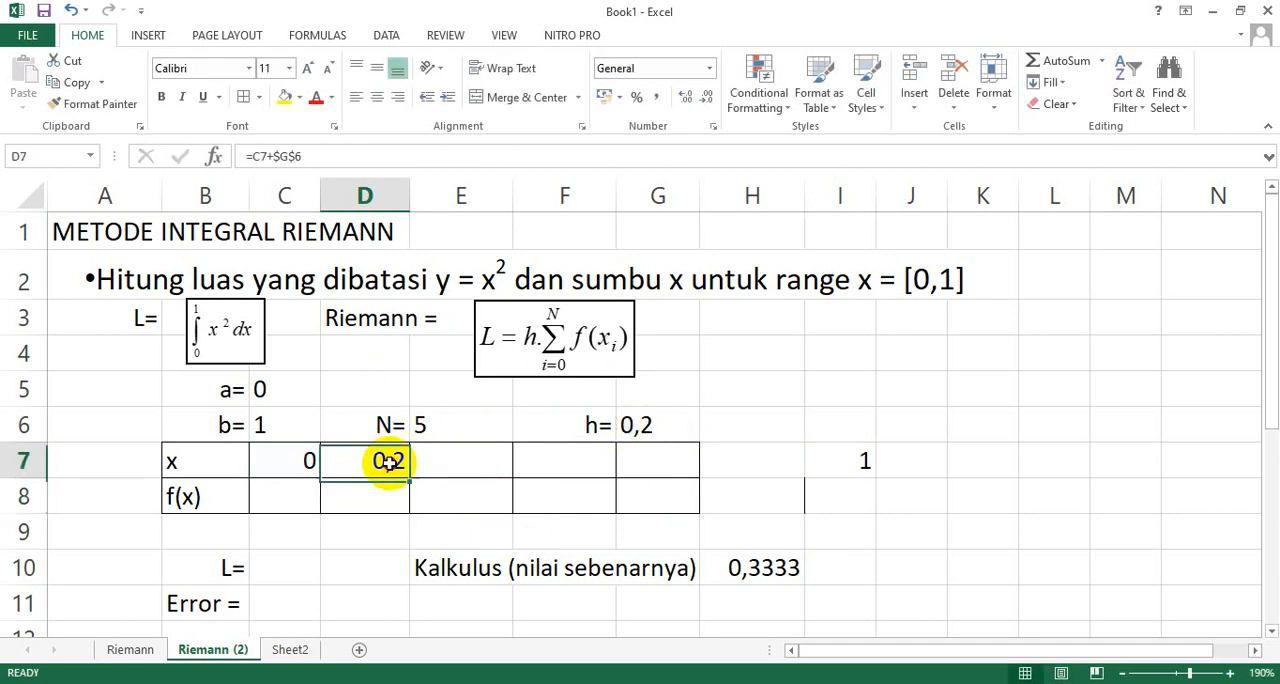
pyautogui.moveTo(411, 479); pyautogui.dragTo(766, 485)
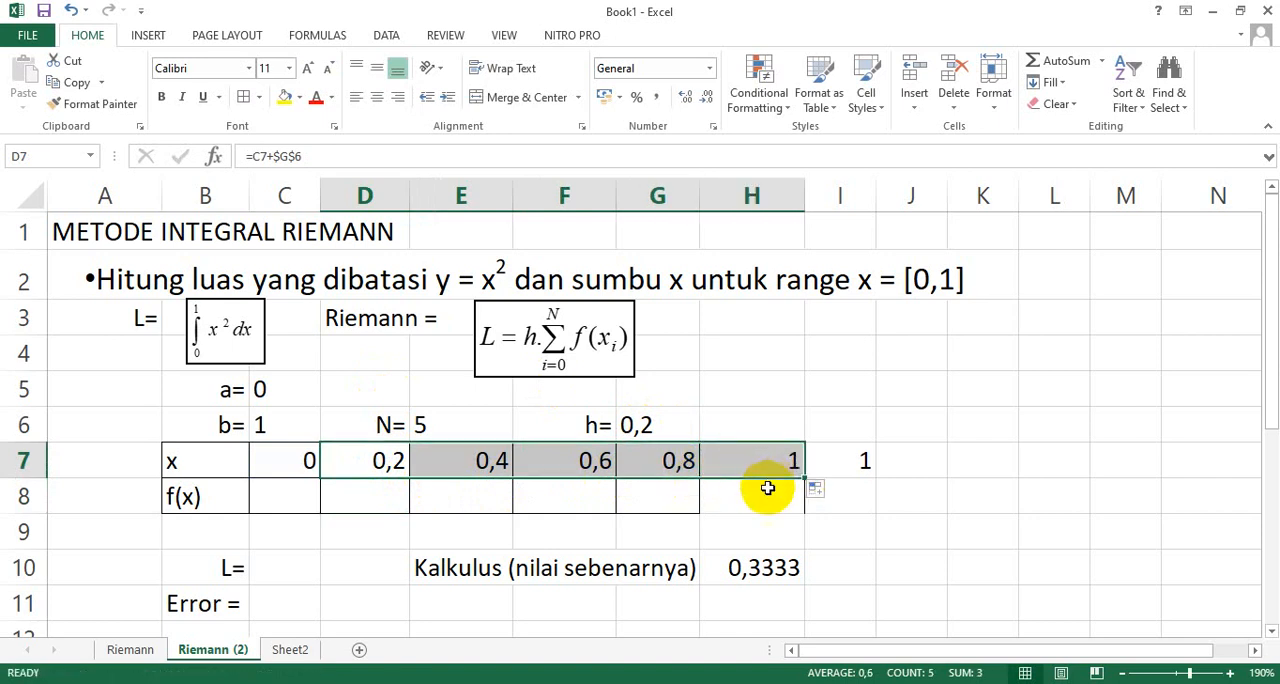
pyautogui.click(863, 458)
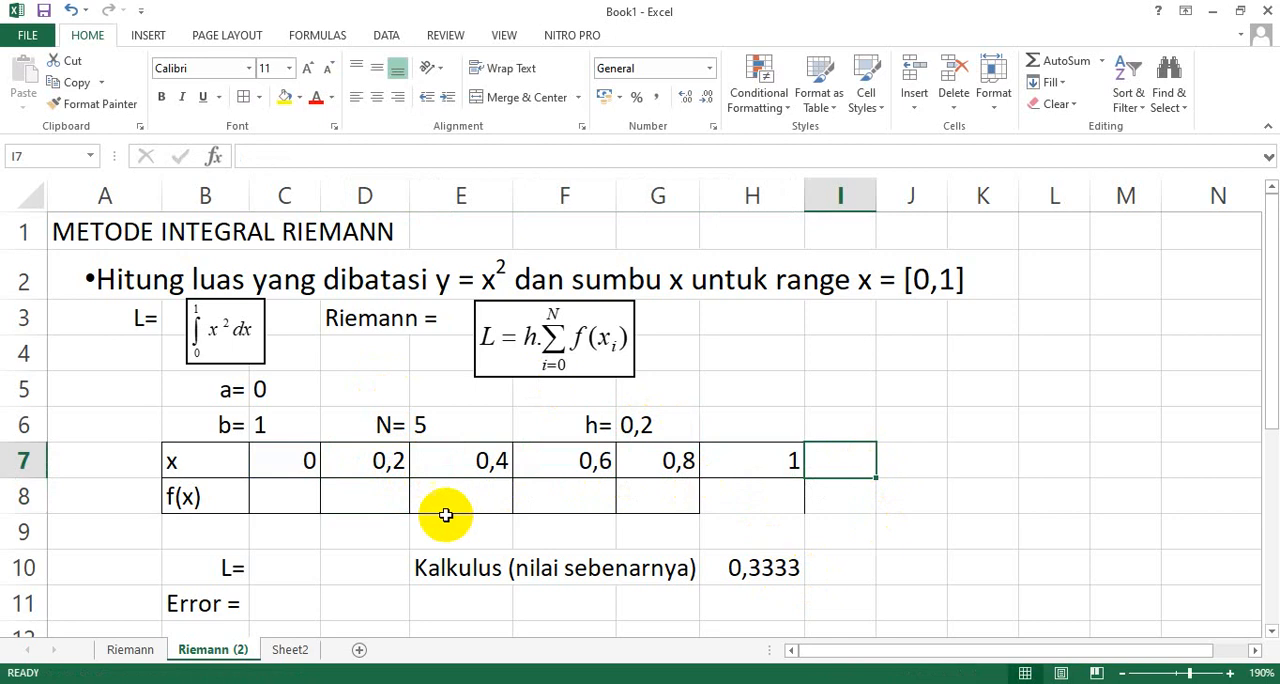
pyautogui.click(790, 461)
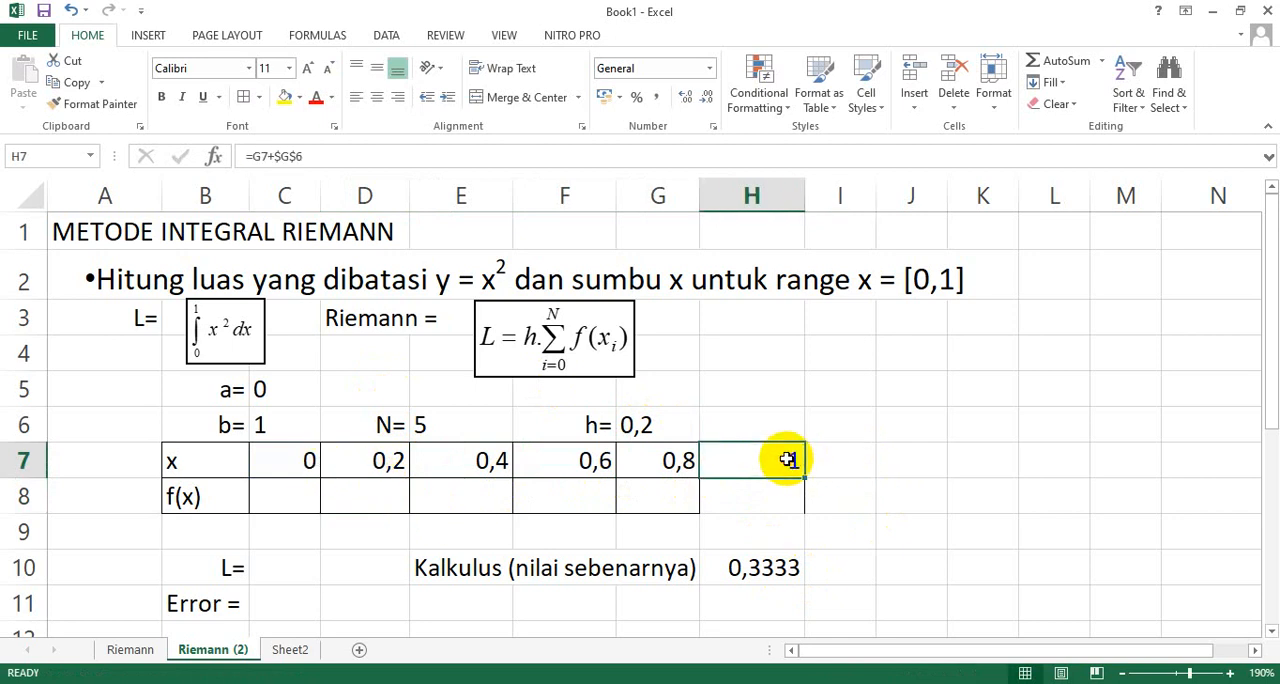
pyautogui.click(300, 460)
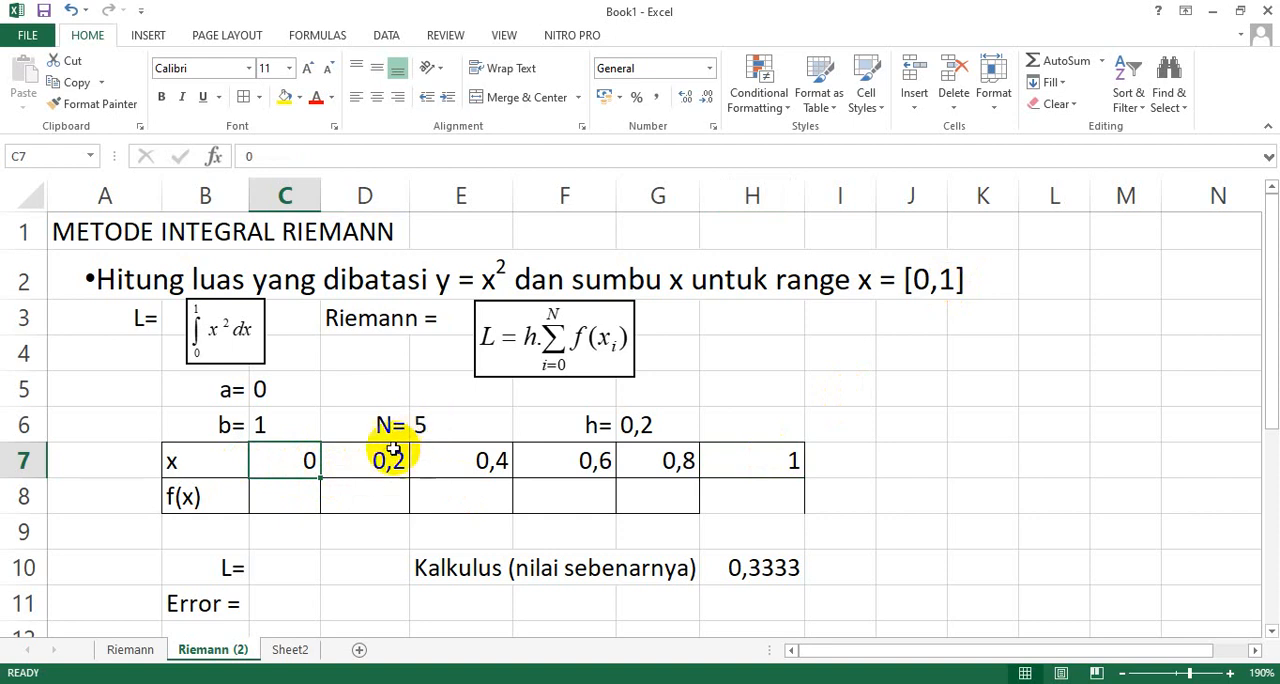
pyautogui.moveTo(296, 457); pyautogui.dragTo(774, 460)
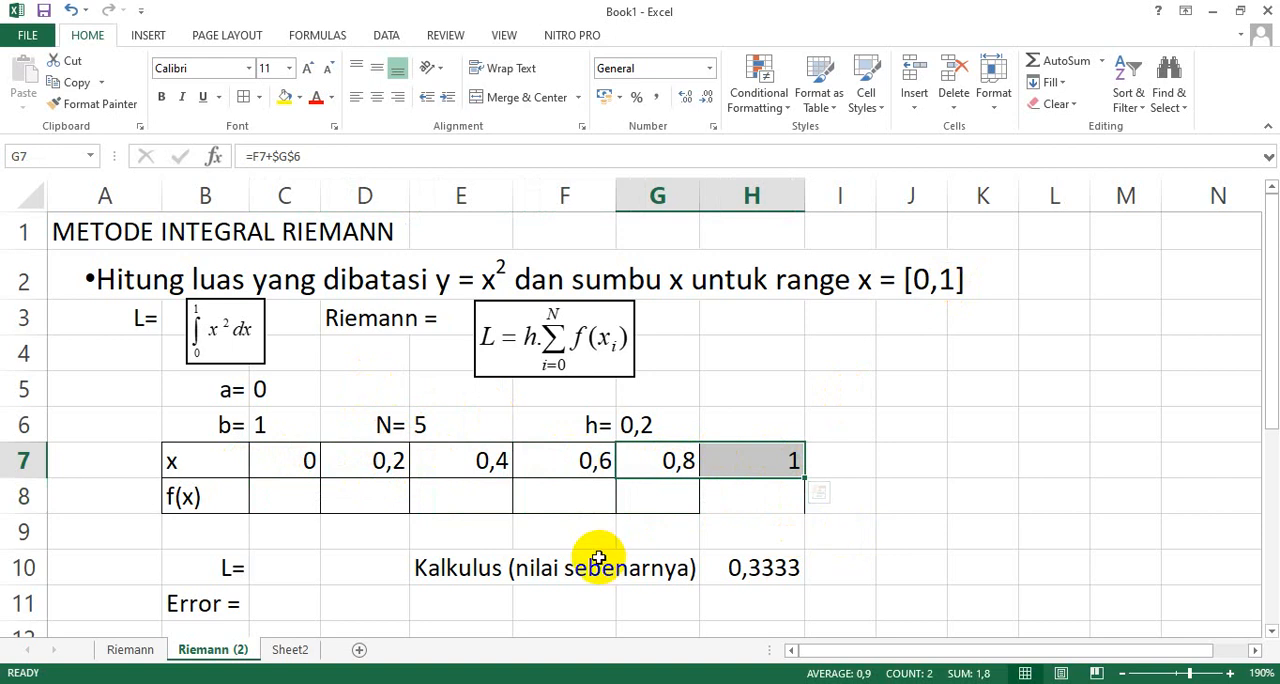
# Calculate f(x) in C8 with the formula =C7^2 and fill it across the row to H8.
pyautogui.click(287, 497)
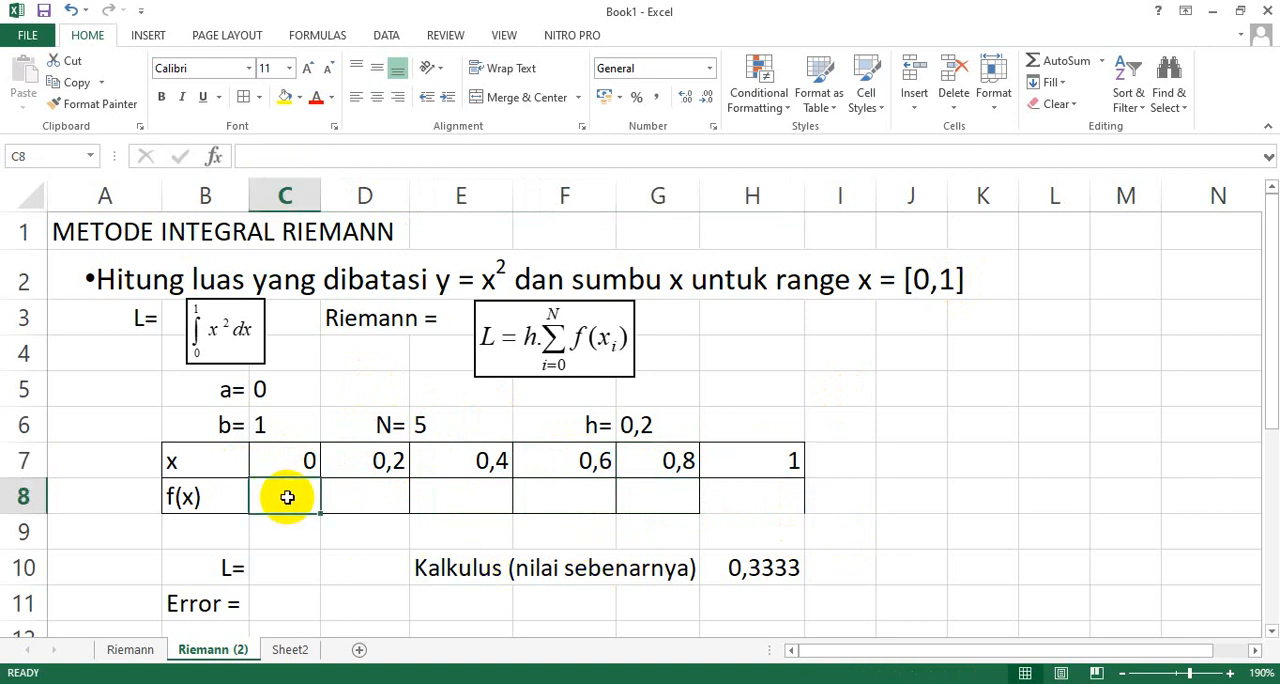
pyautogui.write('=')
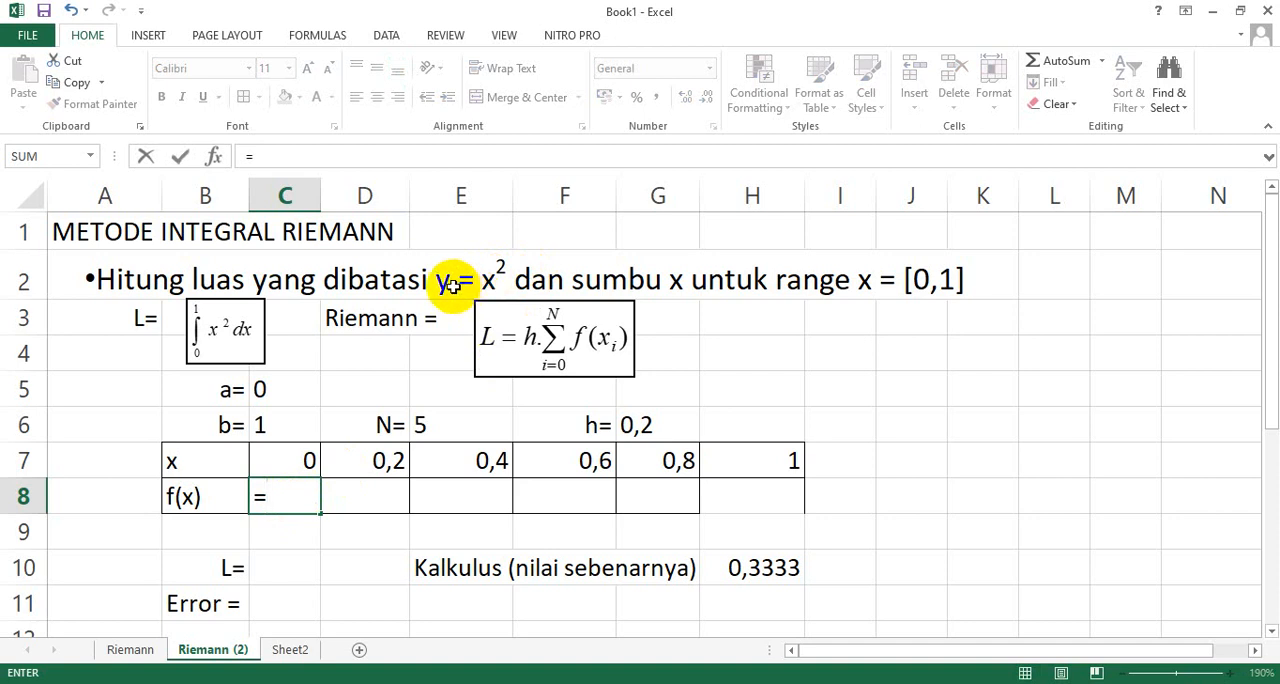
pyautogui.click(308, 460)
pyautogui.write('^2')
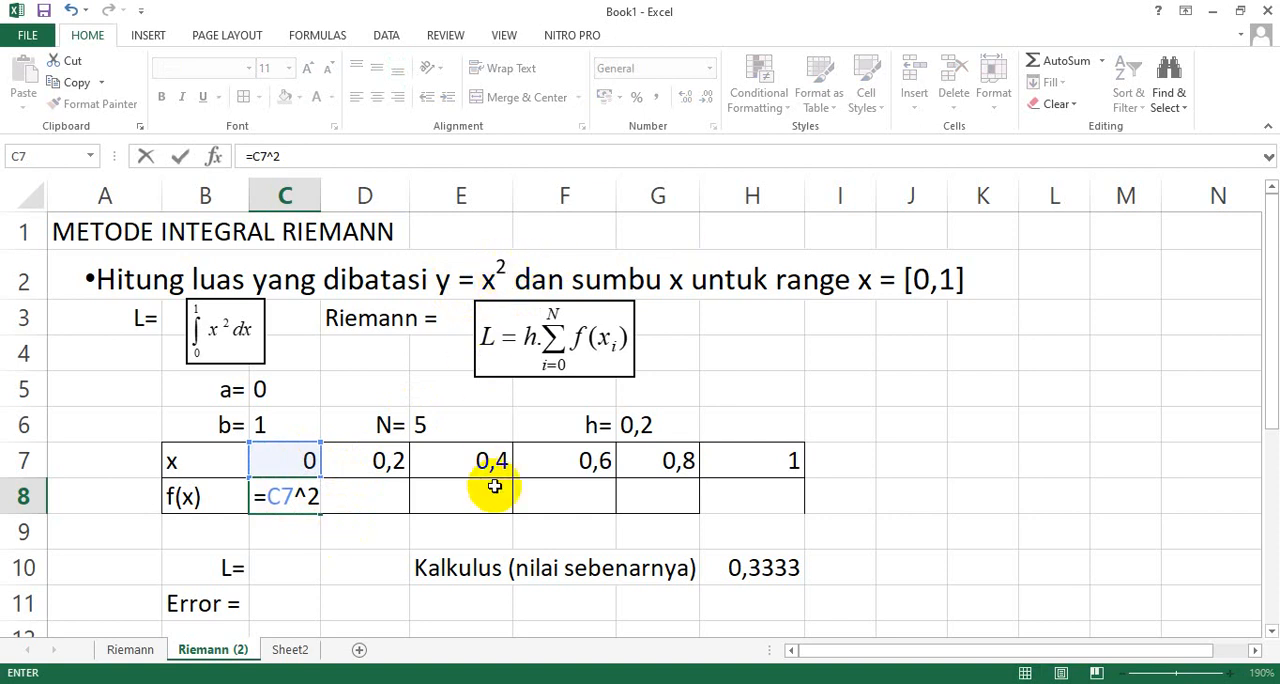
pyautogui.press('Return')
pyautogui.click(288, 493)
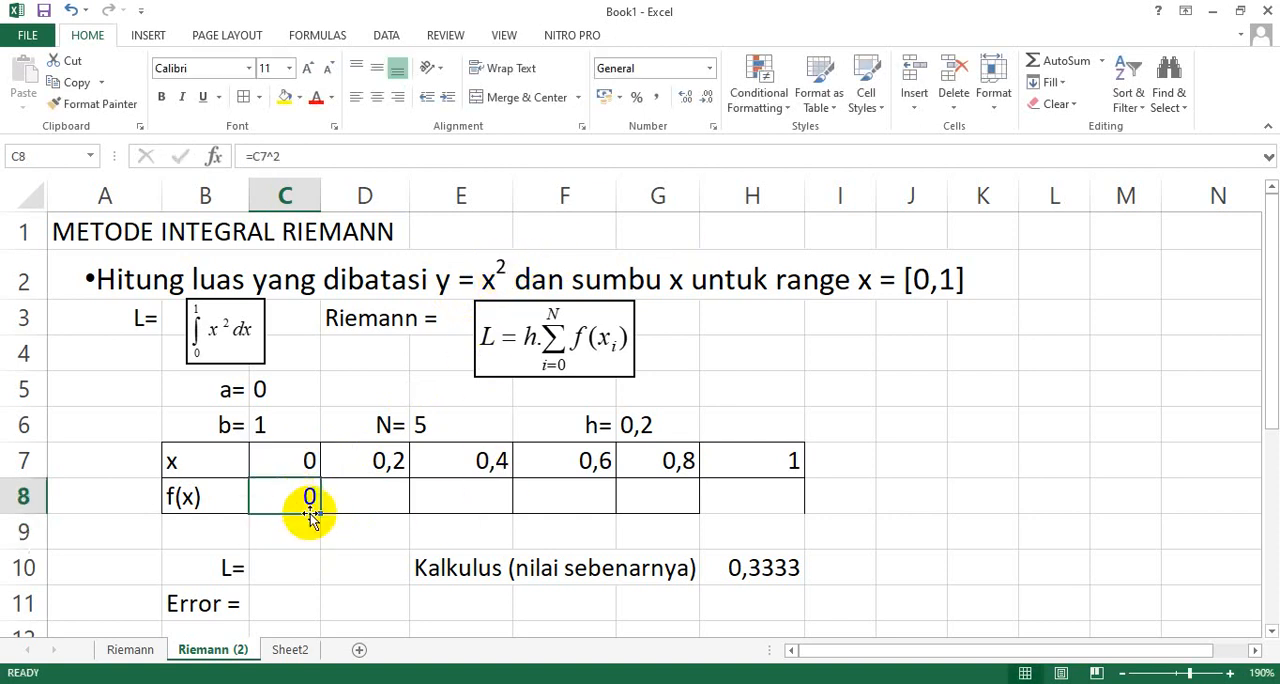
pyautogui.moveTo(318, 513); pyautogui.dragTo(766, 494)
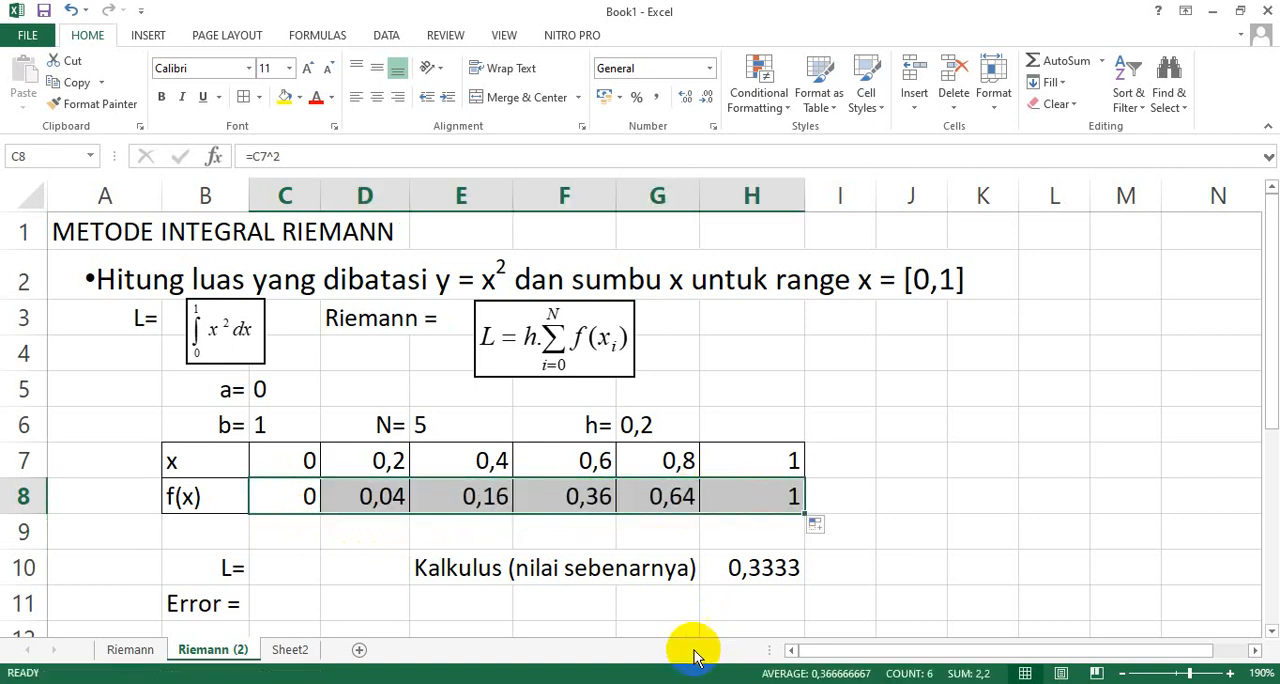
pyautogui.click(393, 497)
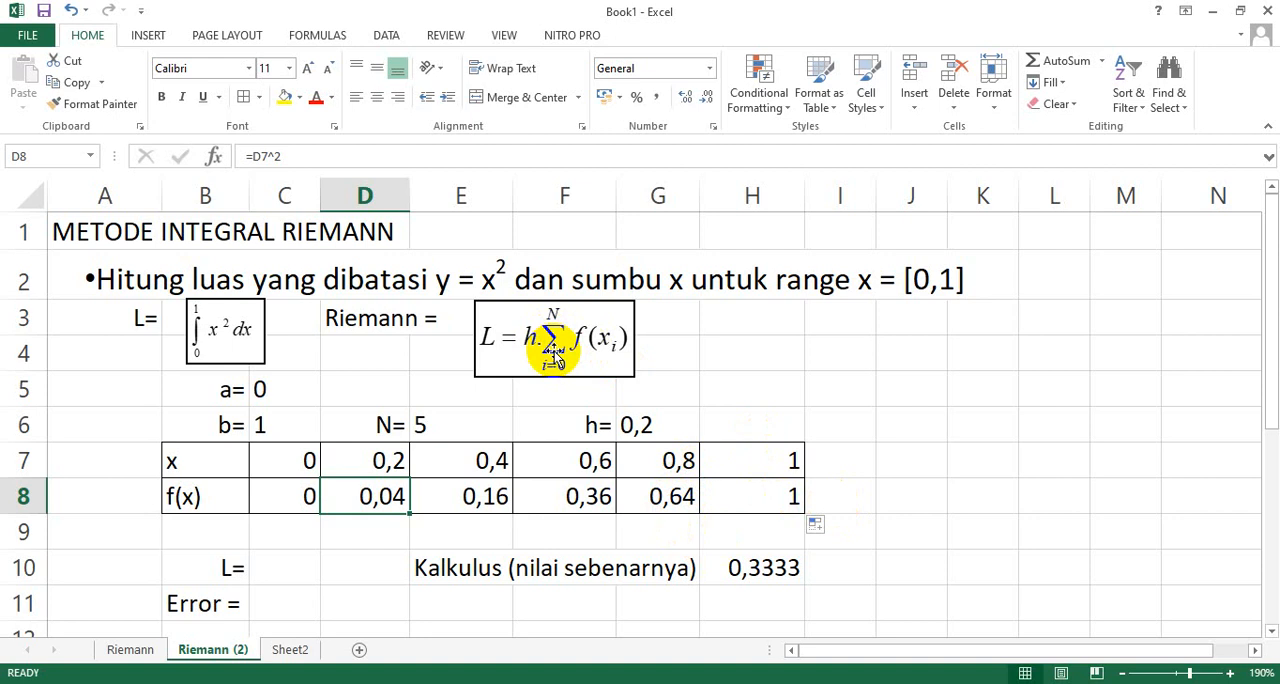
# Total the f(x) values in I8 with the formula =SUM(C8:H8).
pyautogui.moveTo(297, 492); pyautogui.dragTo(795, 500)
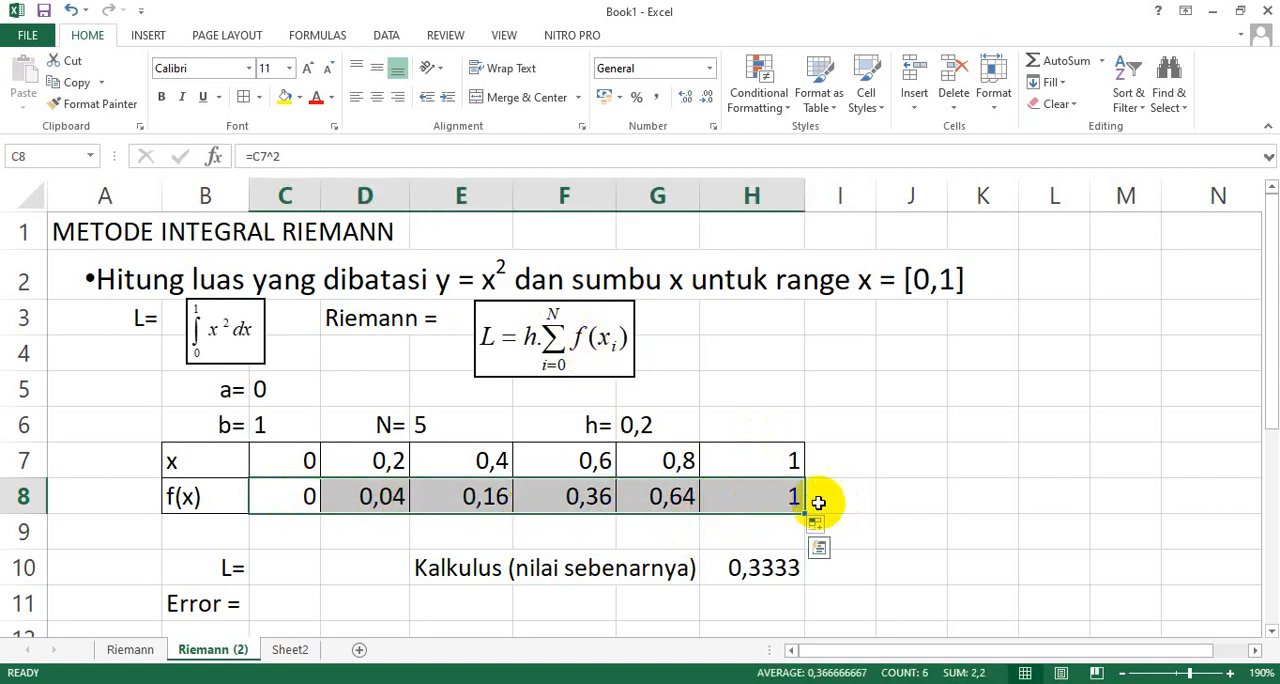
pyautogui.click(843, 498)
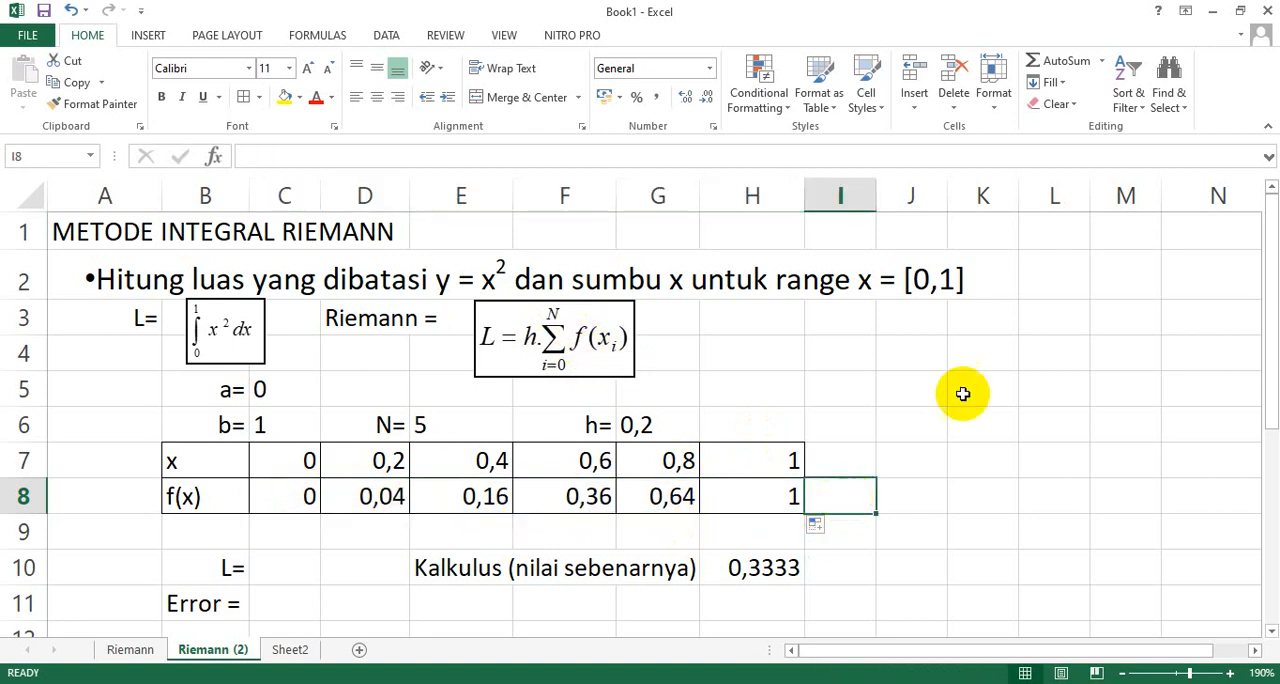
pyautogui.click(1104, 62)
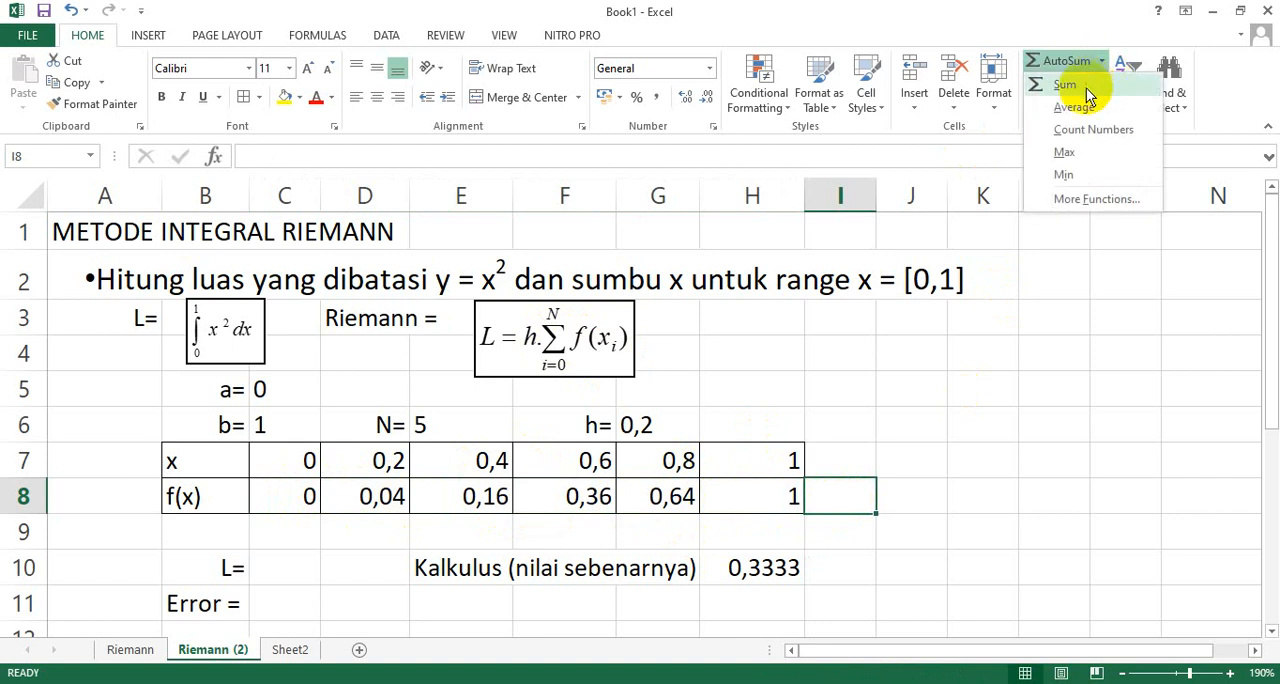
pyautogui.click(1086, 88)
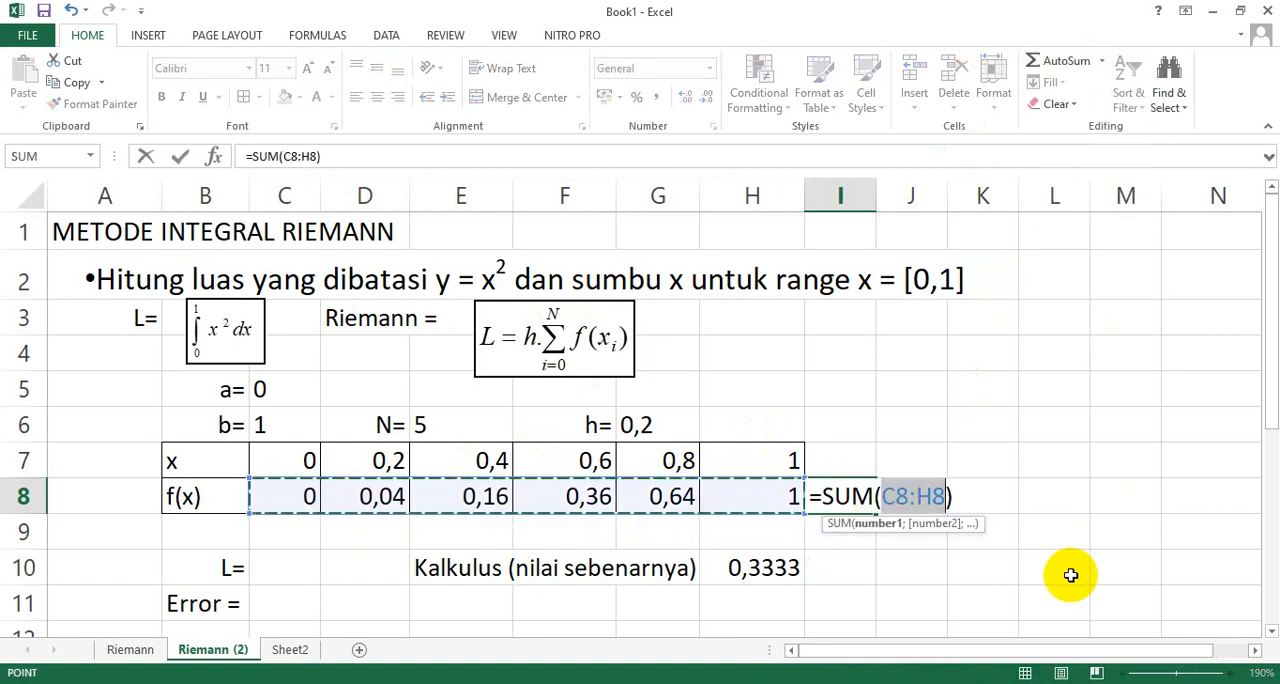
pyautogui.press('Return')
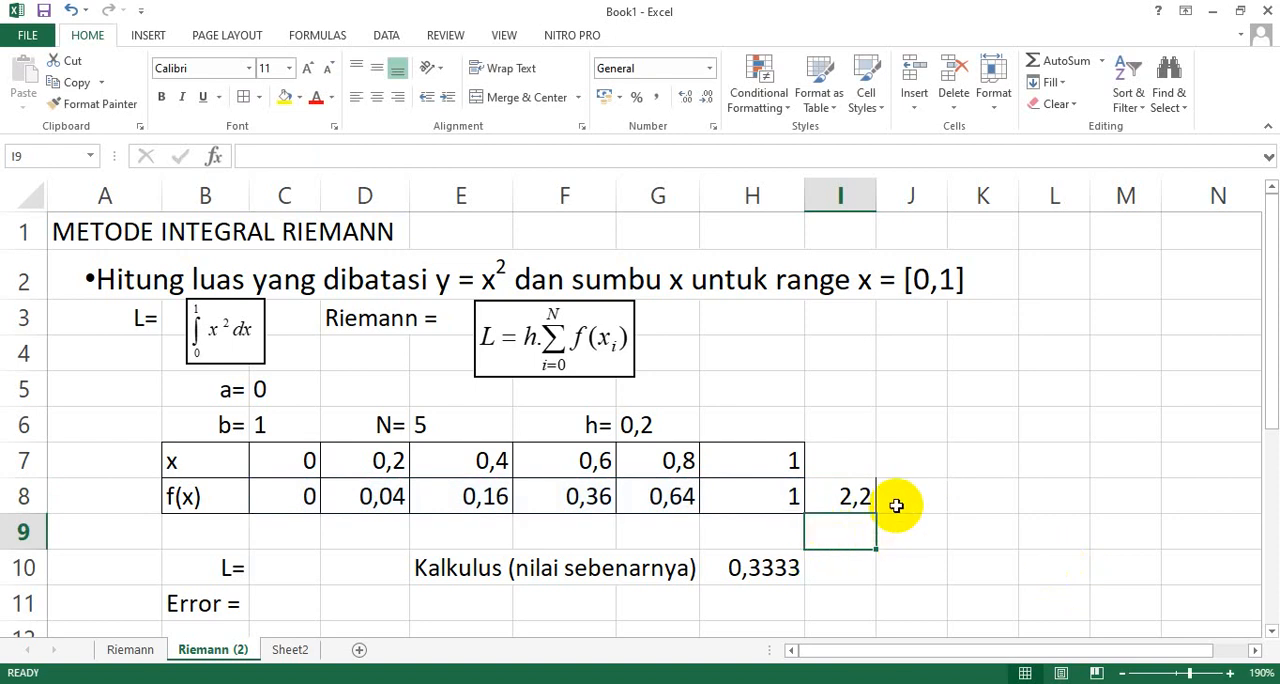
# Calculate the Riemann area L in C10 with the formula =G6*I8.
pyautogui.scroll(-1, 893, 505)
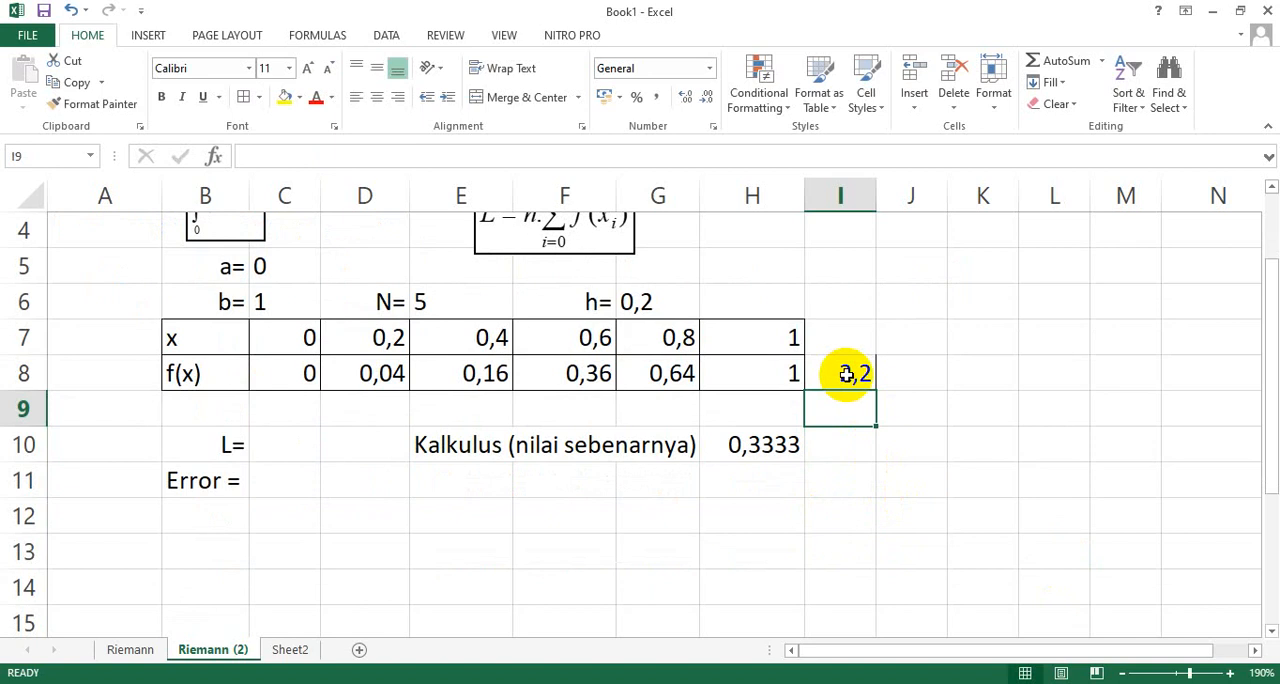
pyautogui.scroll(1, 846, 373)
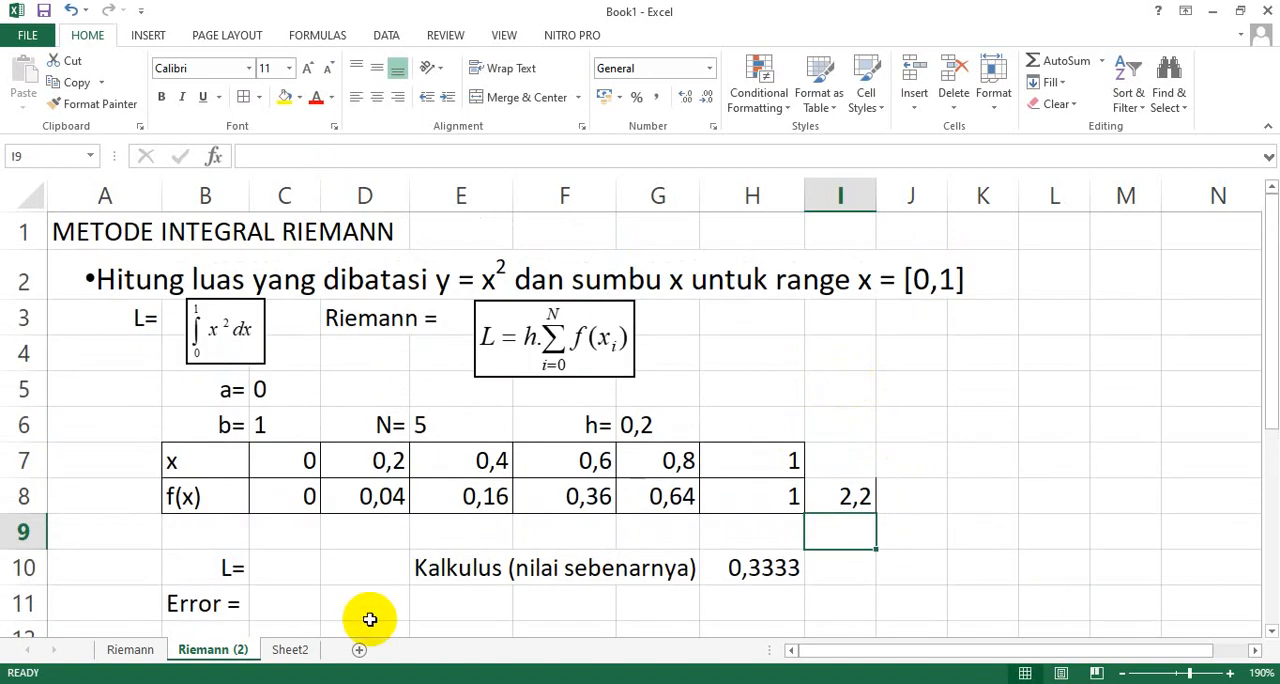
pyautogui.click(285, 570)
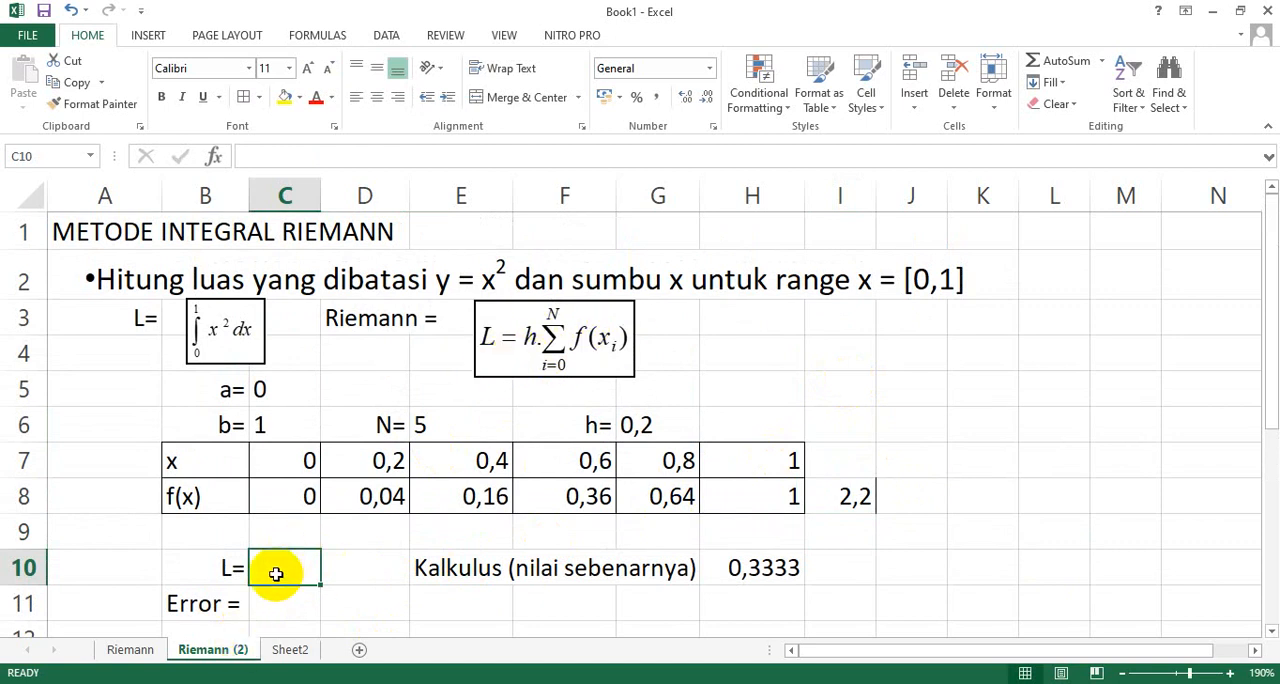
pyautogui.write('=')
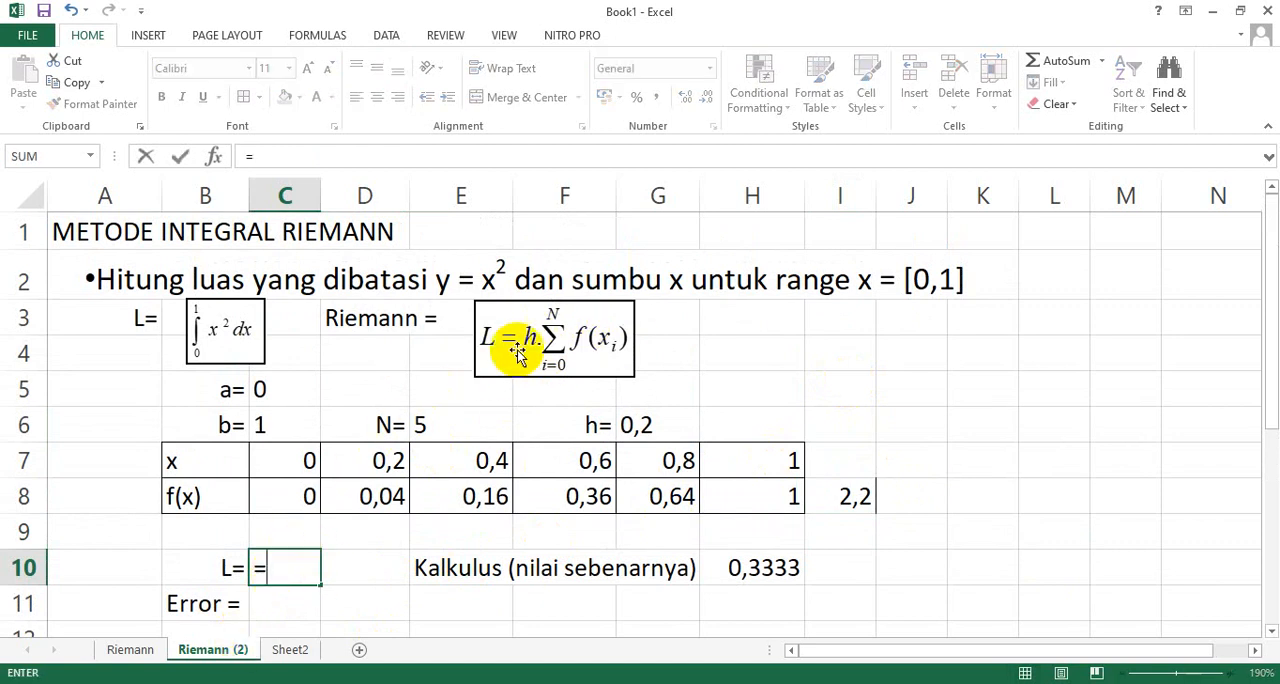
pyautogui.click(643, 426)
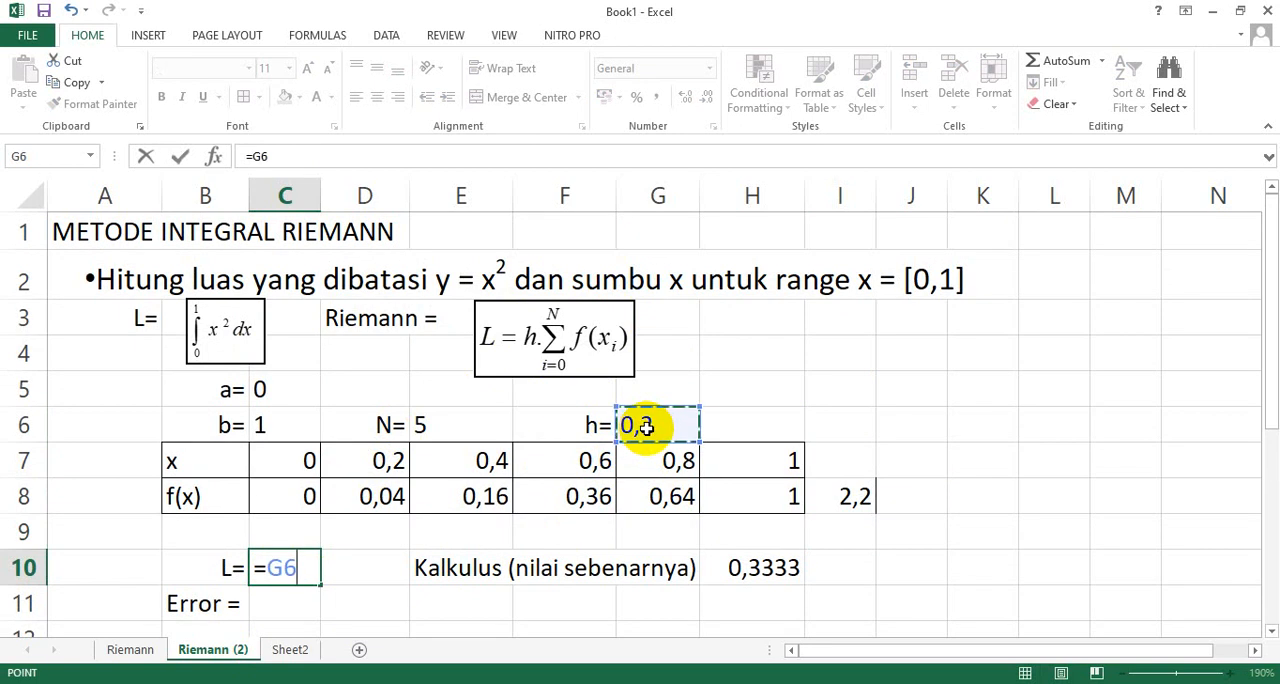
pyautogui.write('*')
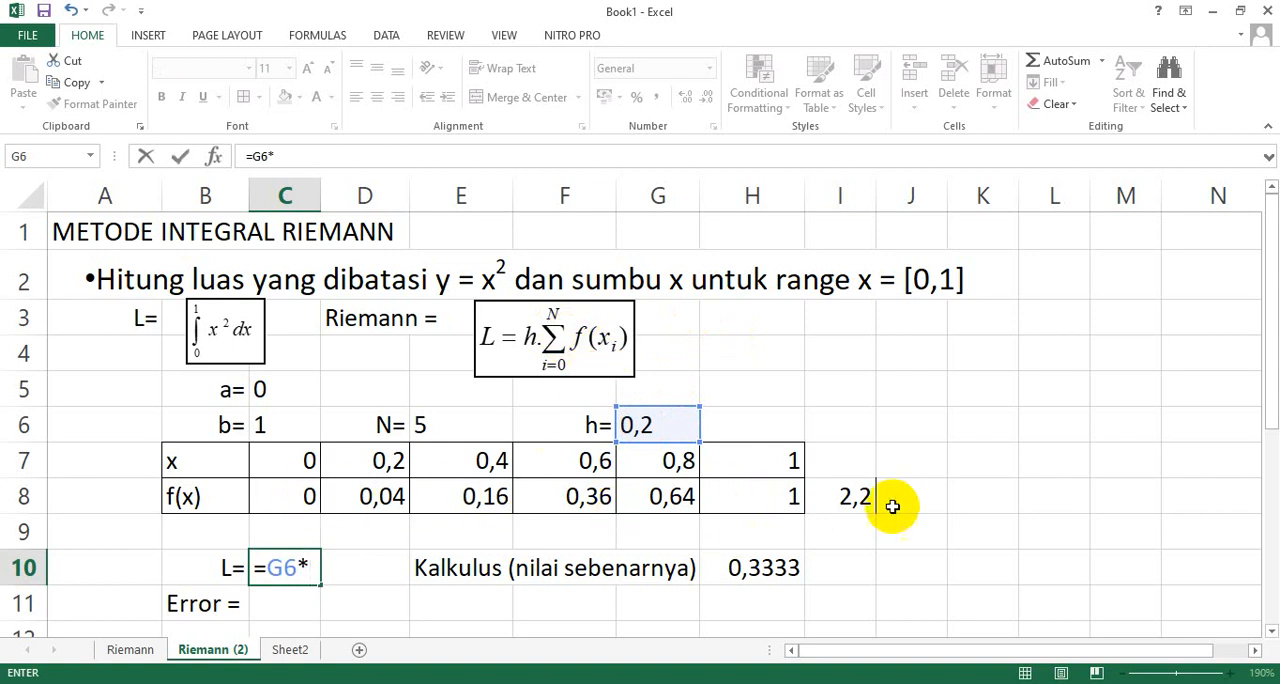
pyautogui.click(861, 500)
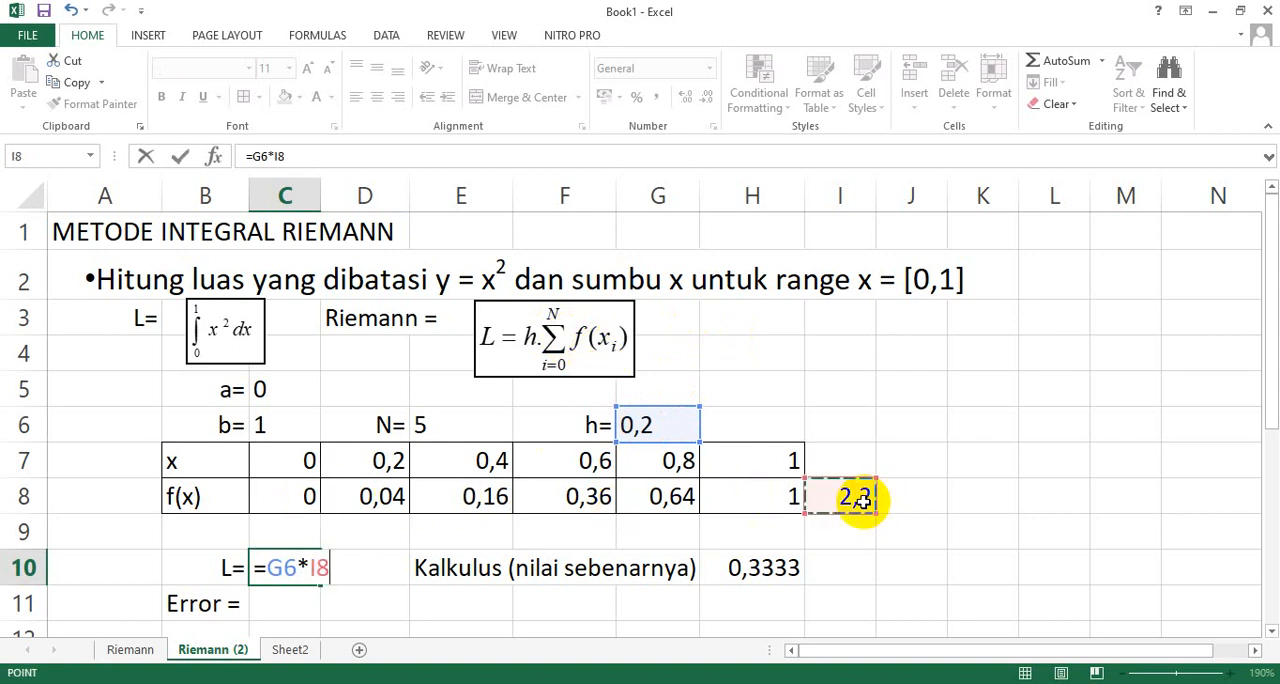
pyautogui.press('Return')
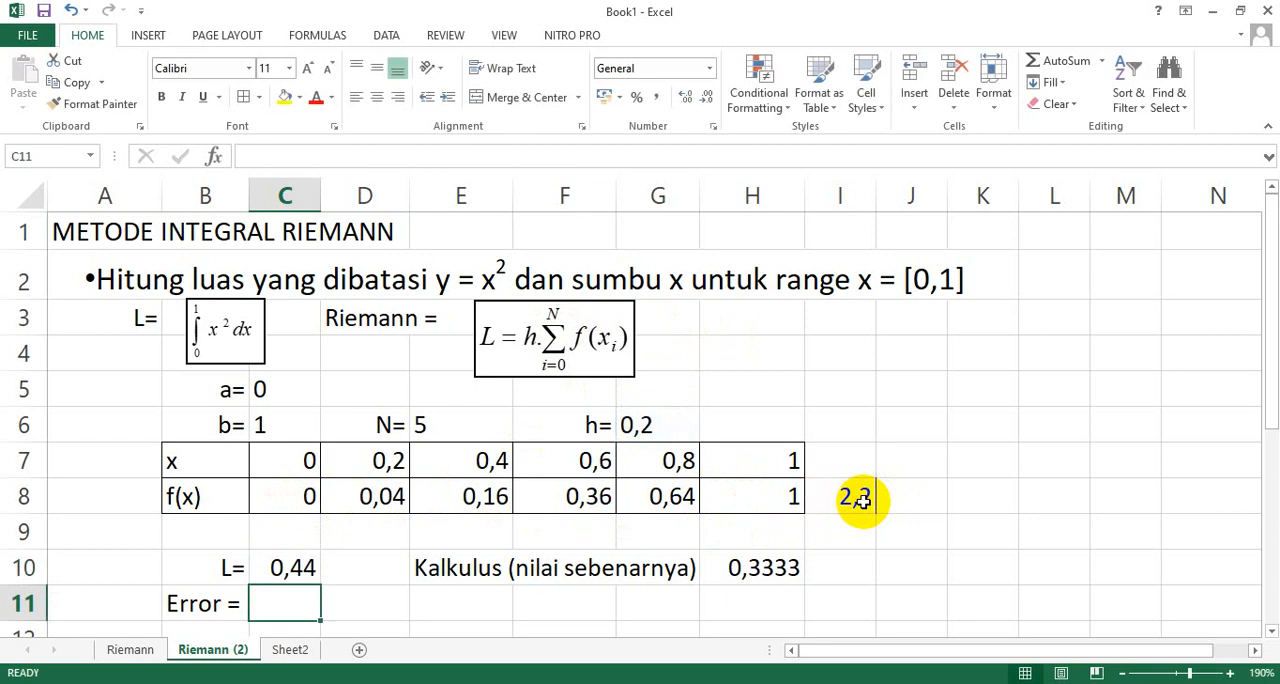
# Set the font size of the L= label in B10 and its result in C10 to 14.
pyautogui.click(289, 566)
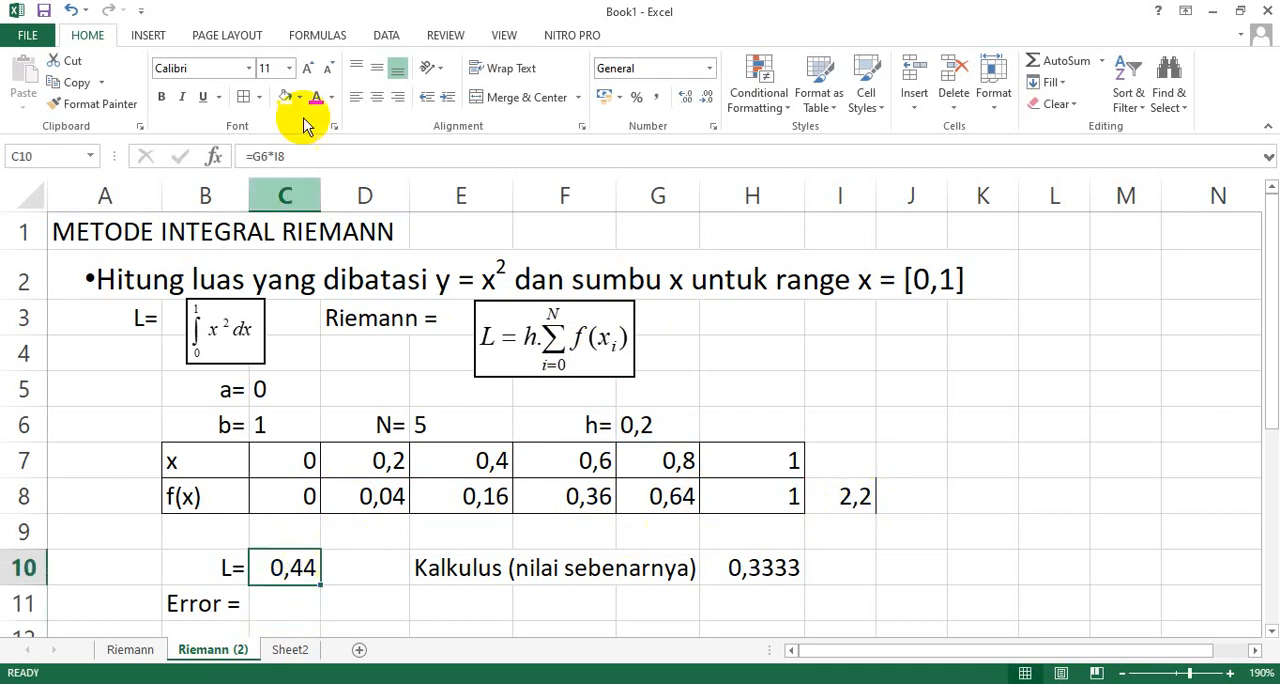
pyautogui.click(289, 68)
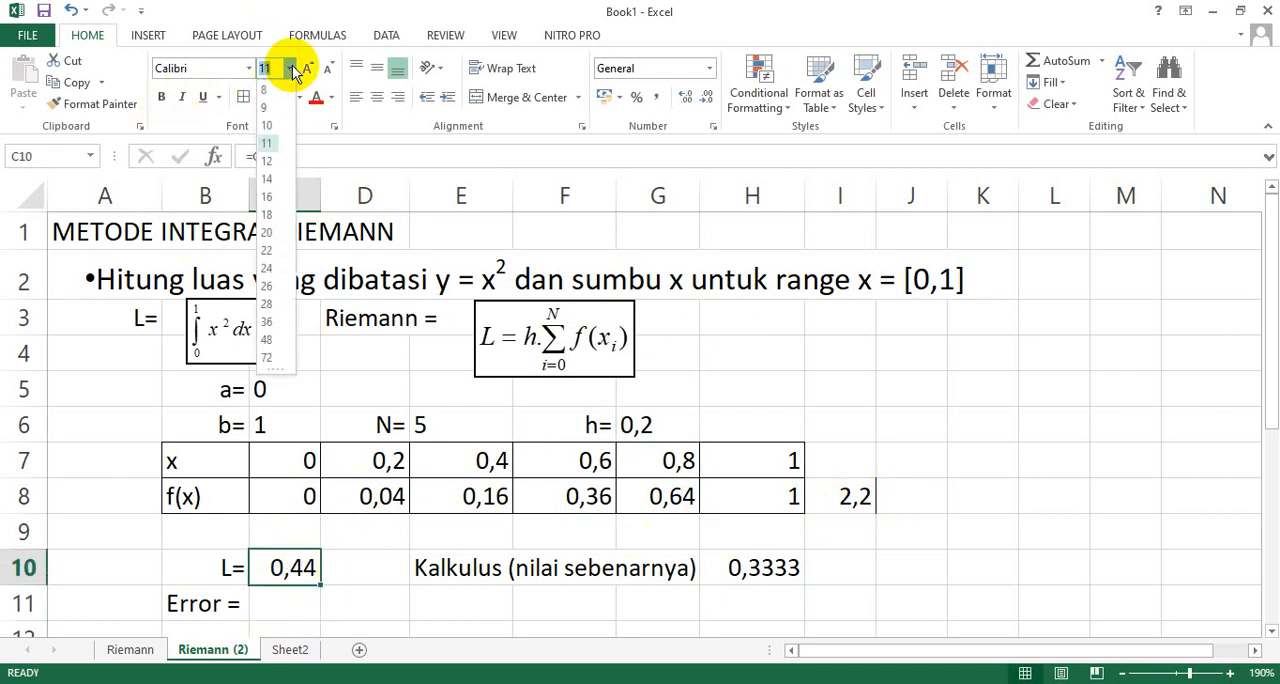
pyautogui.click(271, 183)
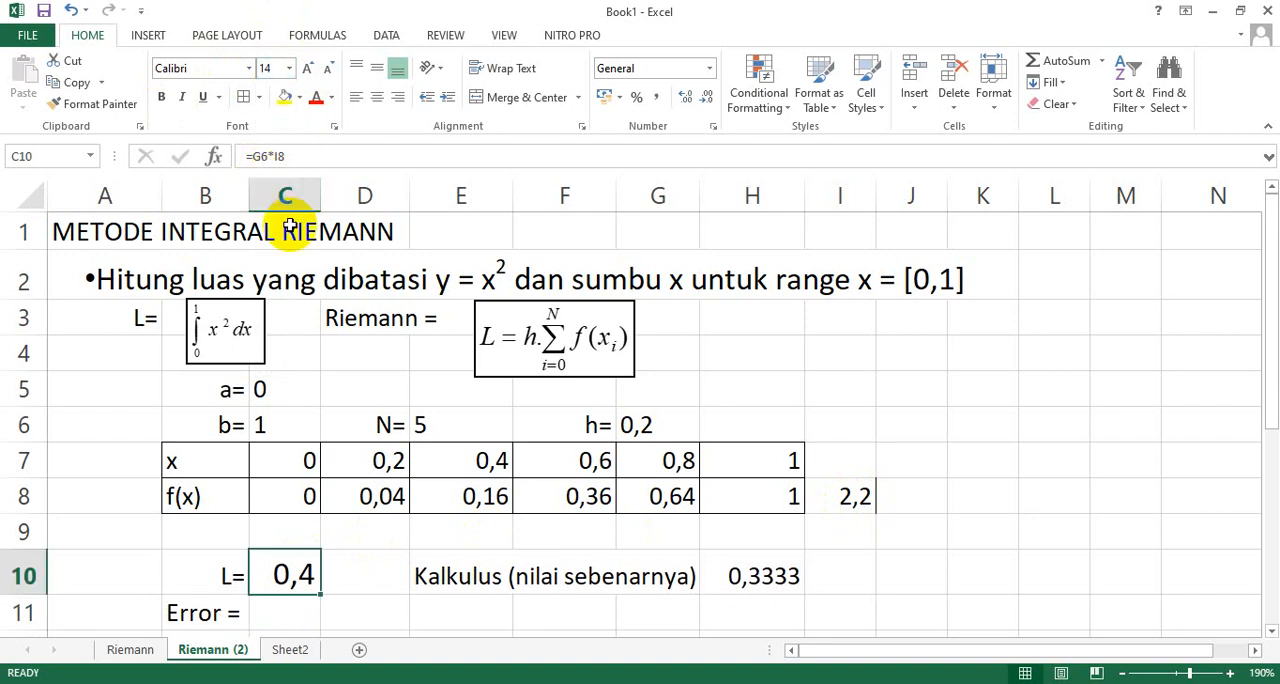
pyautogui.click(232, 576)
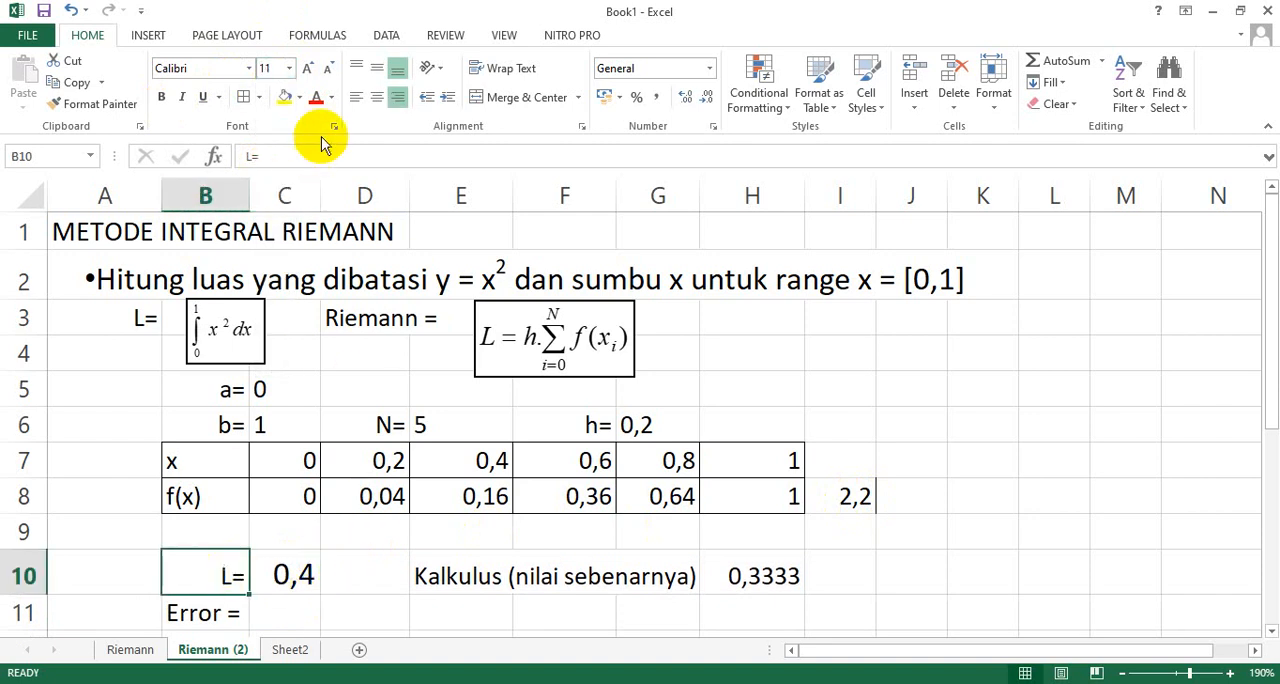
pyautogui.click(289, 68)
pyautogui.click(270, 173)
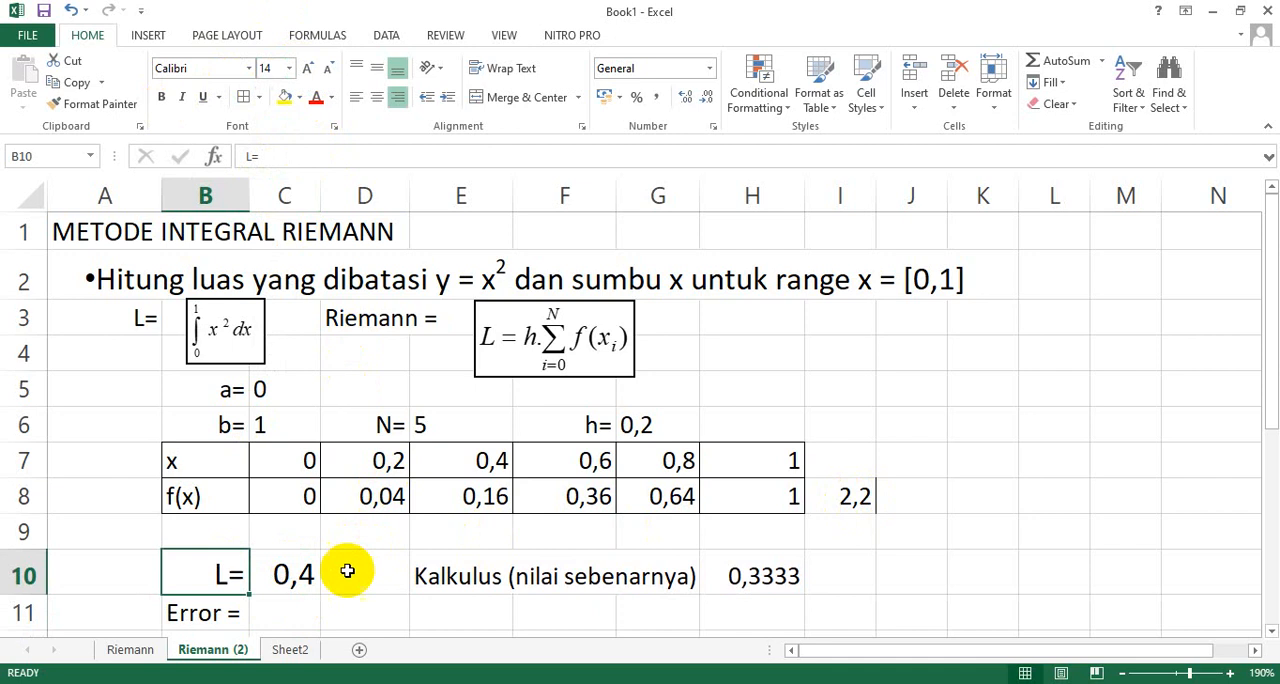
pyautogui.click(295, 575)
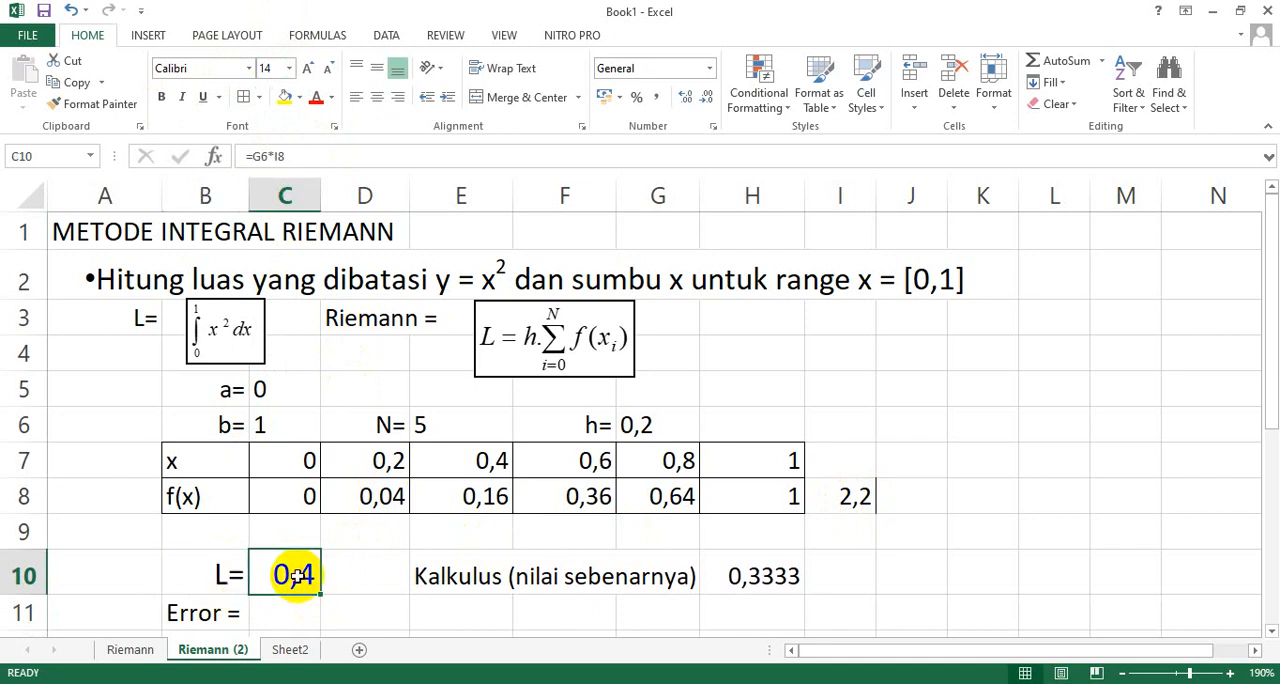
pyautogui.moveTo(218, 575); pyautogui.dragTo(288, 575)
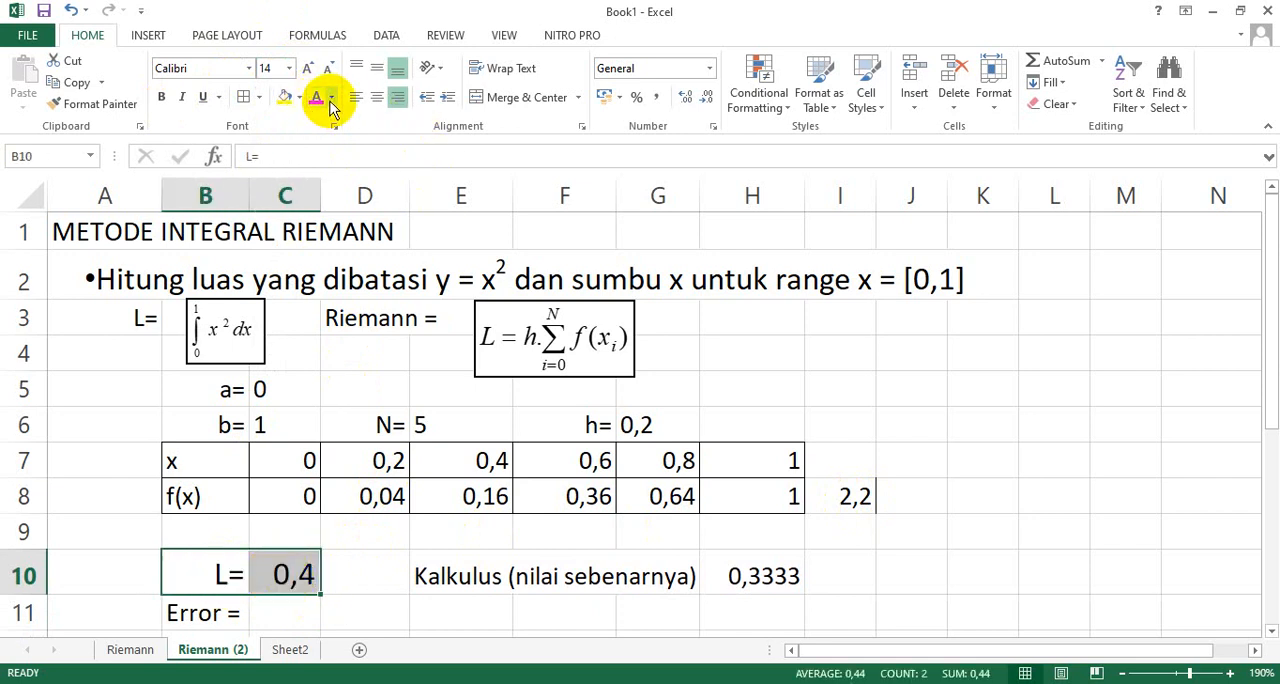
# Calculate the error in C11 with the formula =C10-H10.
pyautogui.click(290, 613)
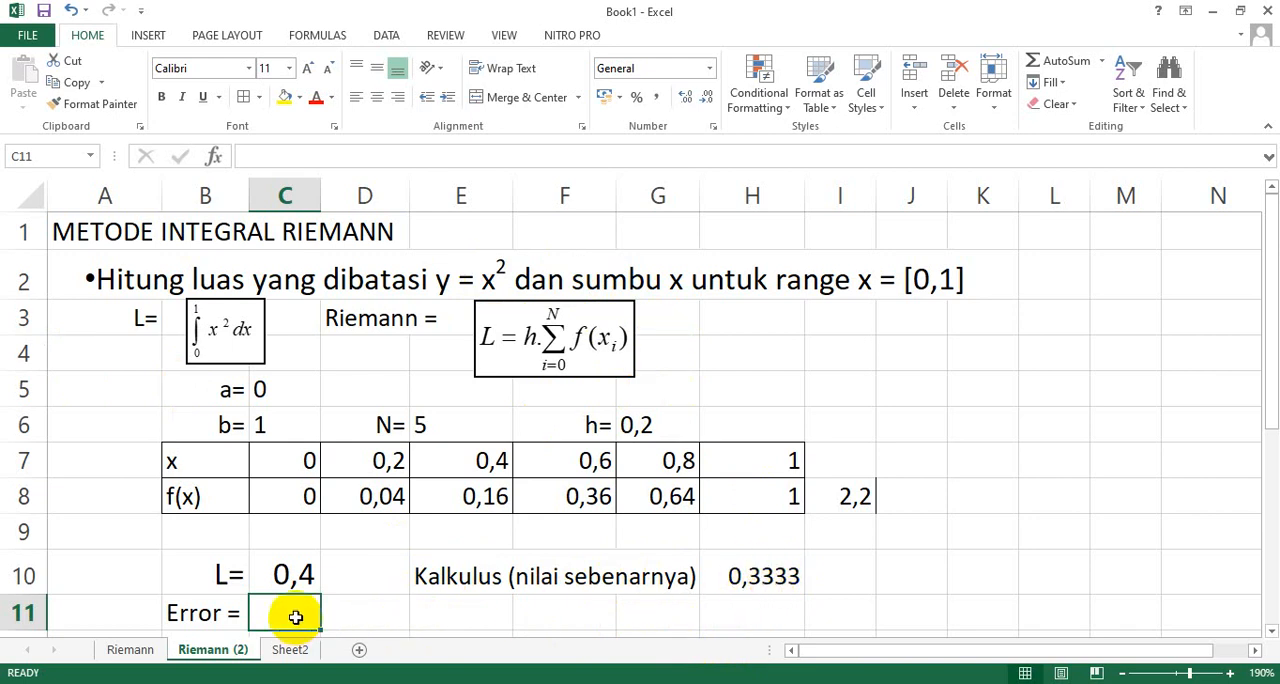
pyautogui.write('=')
pyautogui.click(290, 575)
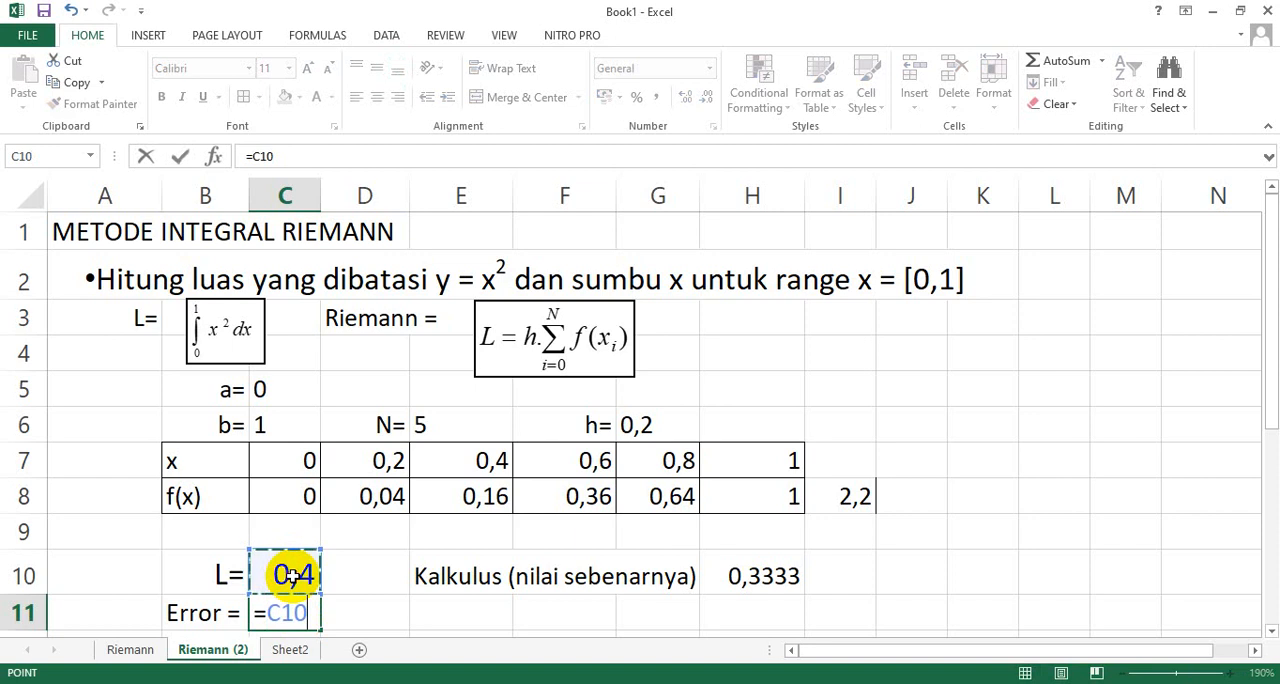
pyautogui.write('-')
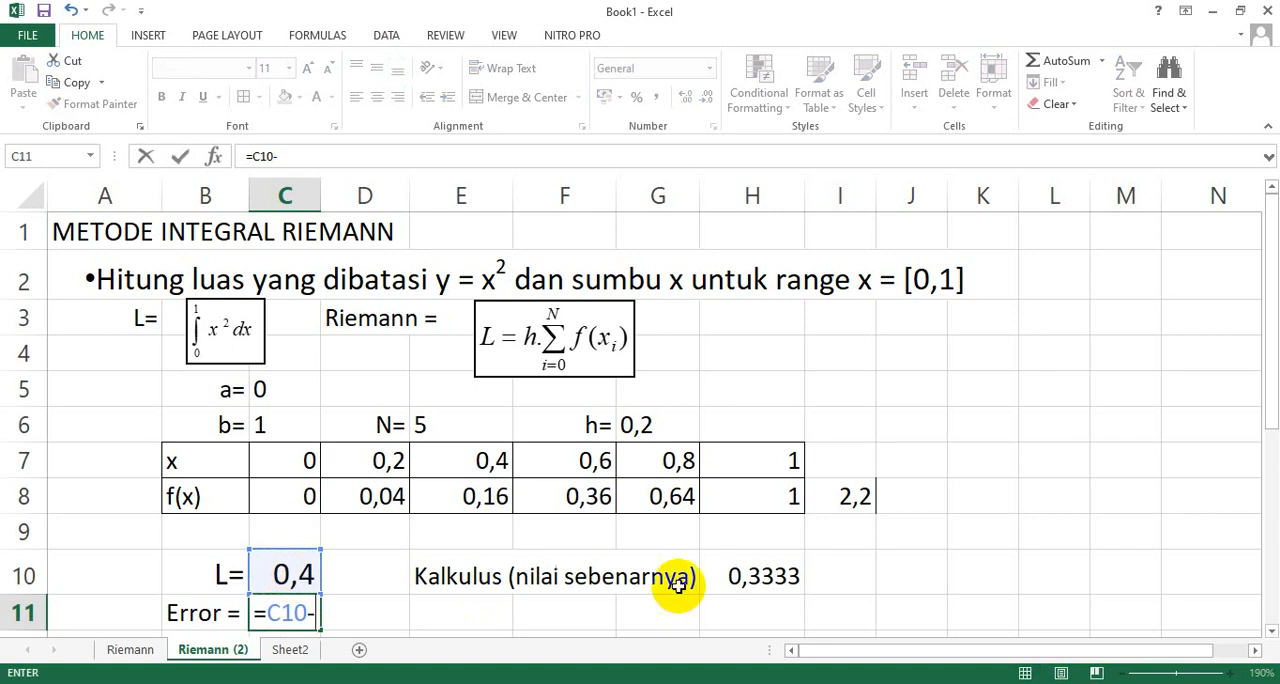
pyautogui.click(763, 576)
pyautogui.press('Return')
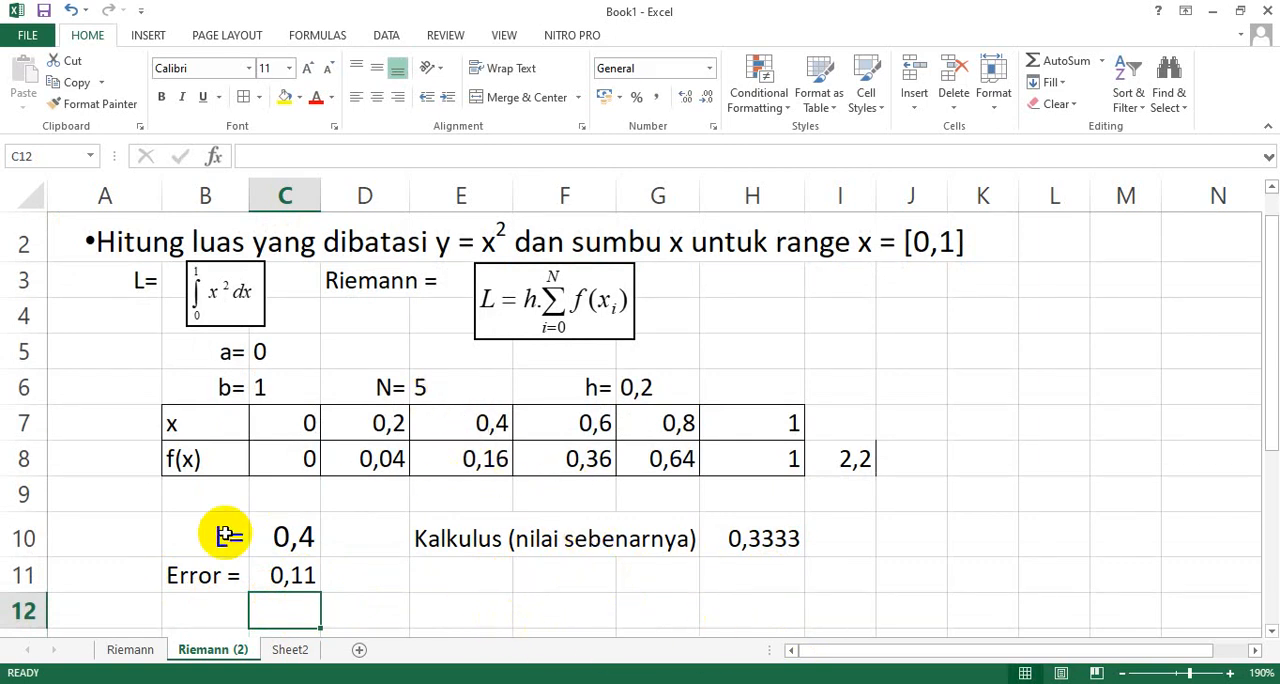
# Change N in E6 to 10 and clear the f(x) total from I8.
pyautogui.click(437, 390)
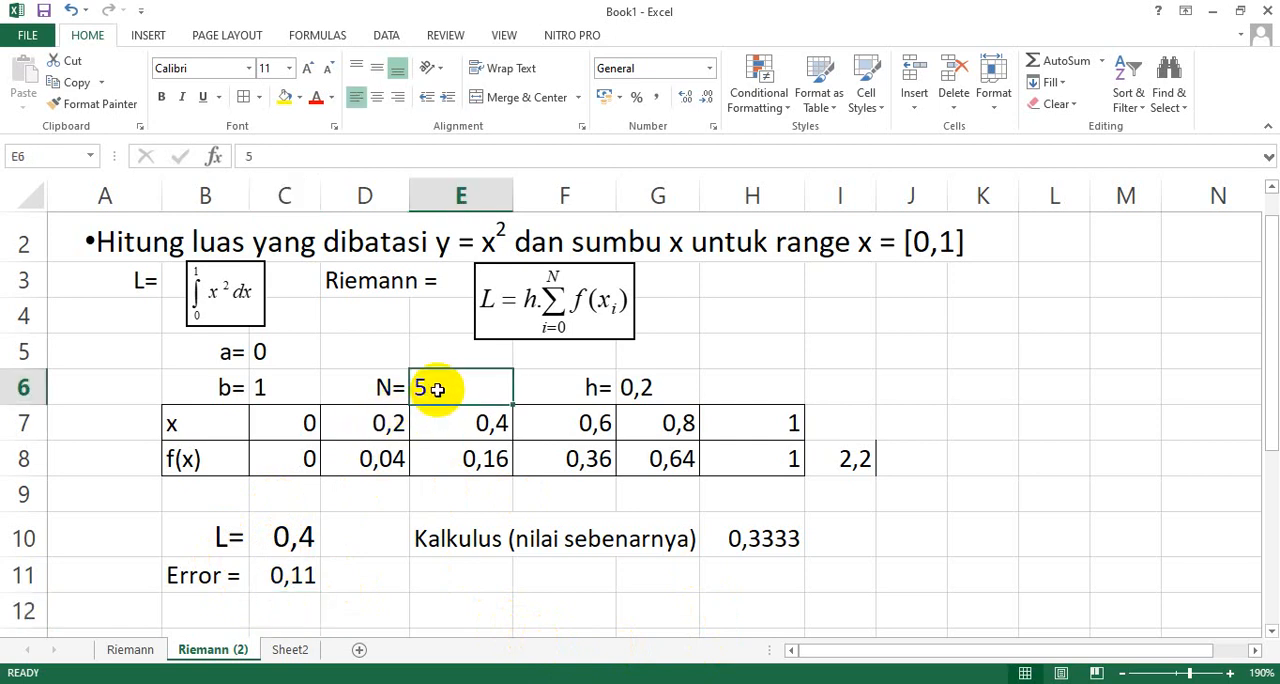
pyautogui.write('10')
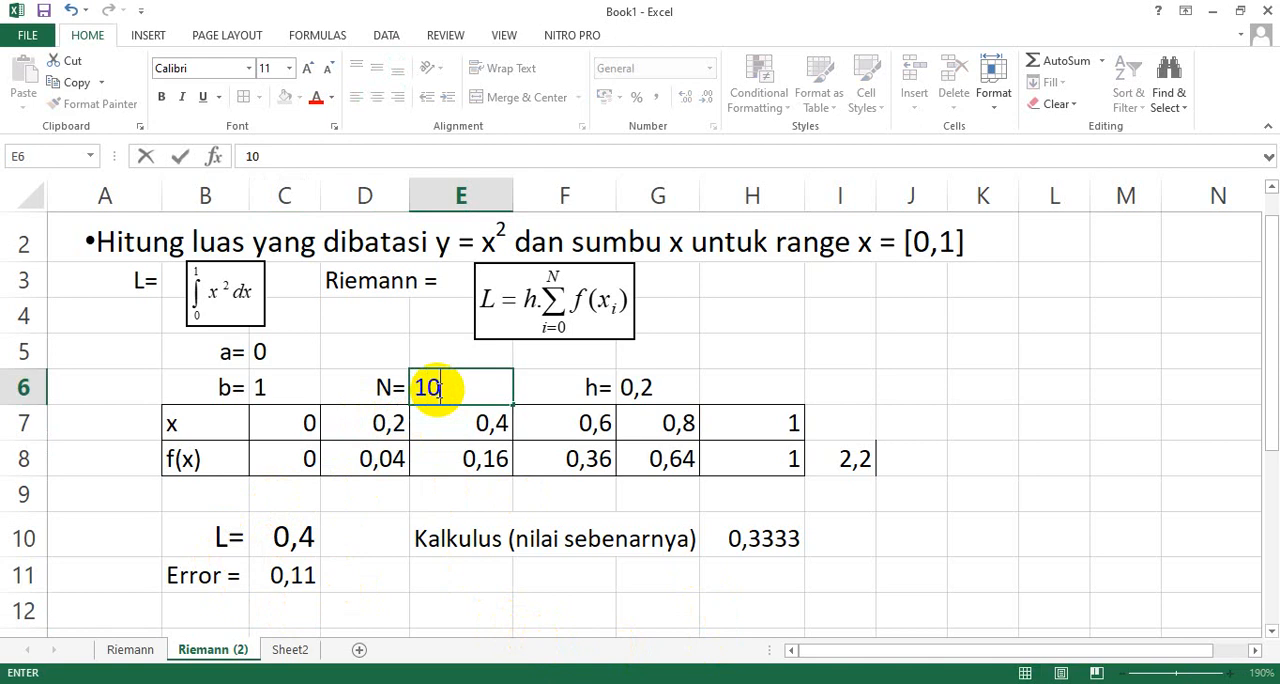
pyautogui.press('Return')
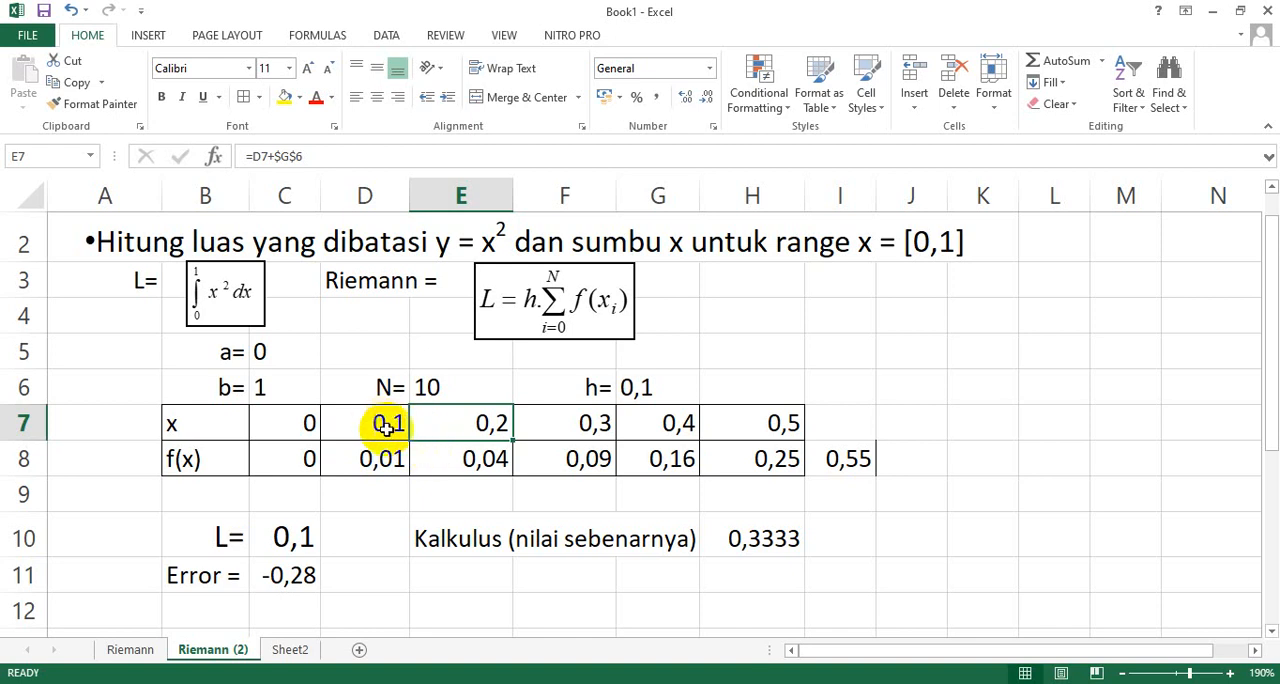
pyautogui.click(845, 460)
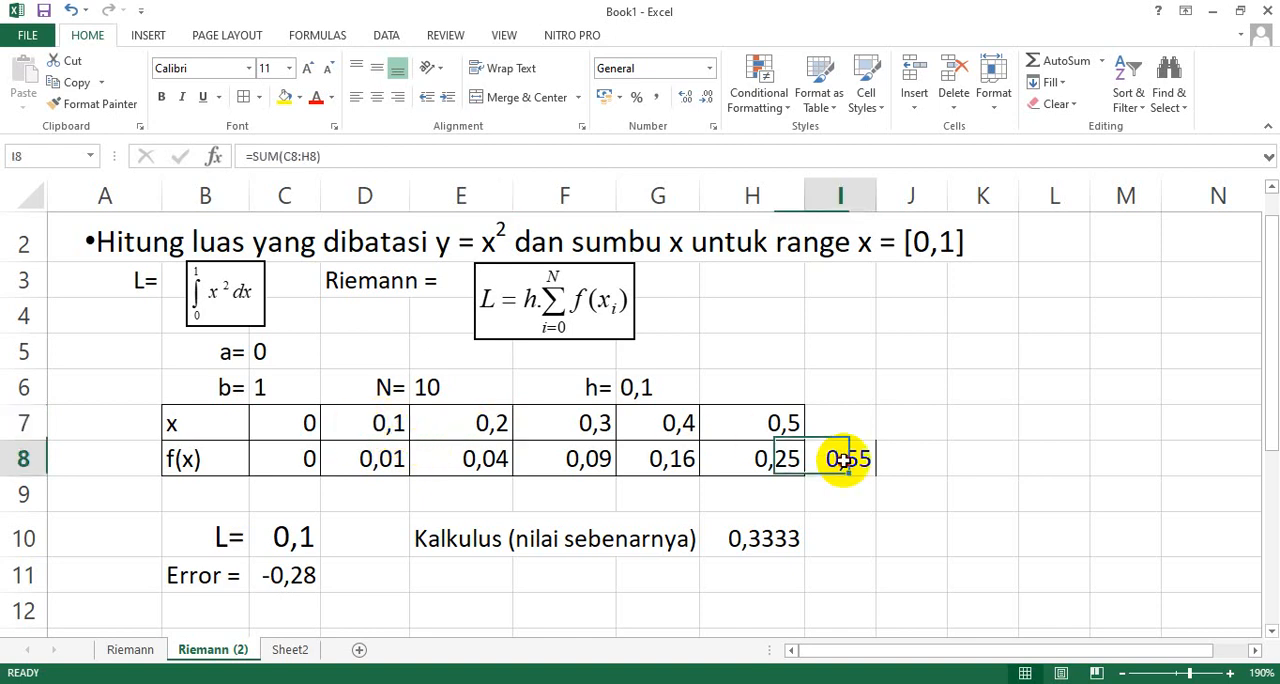
pyautogui.press('Delete')
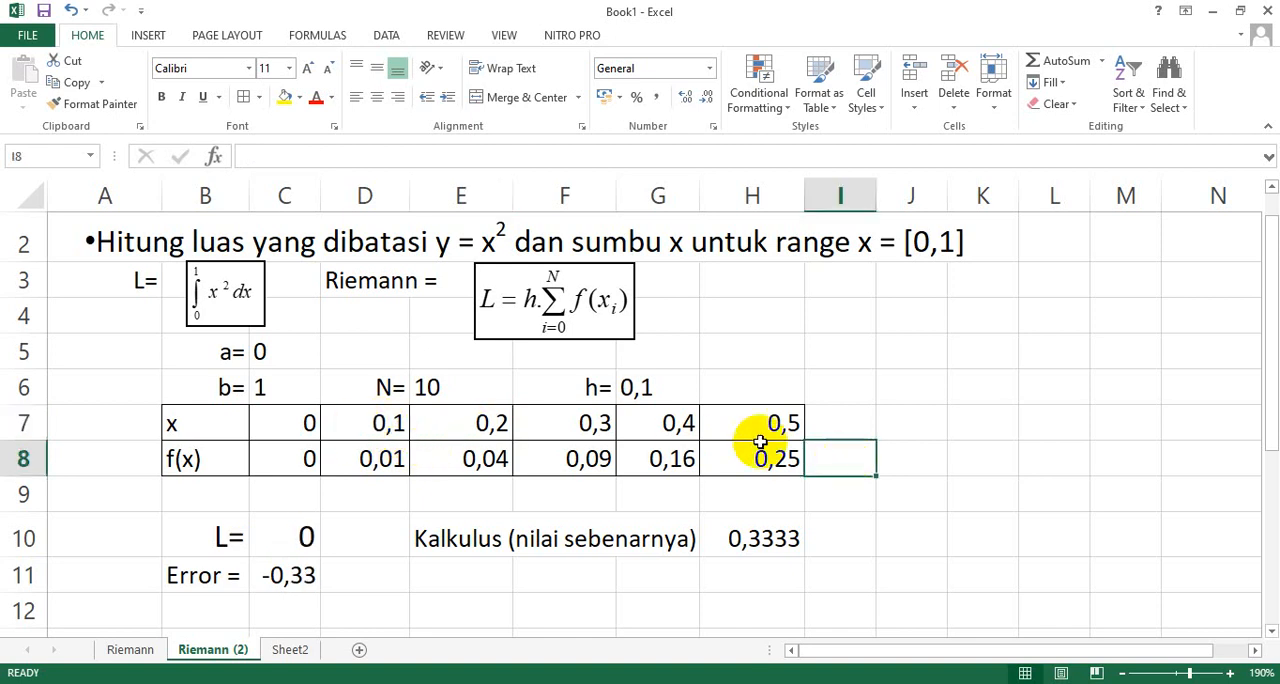
# Extend the x and f(x) rows by filling the D7 and D8 formulas across to column M.
pyautogui.click(300, 423)
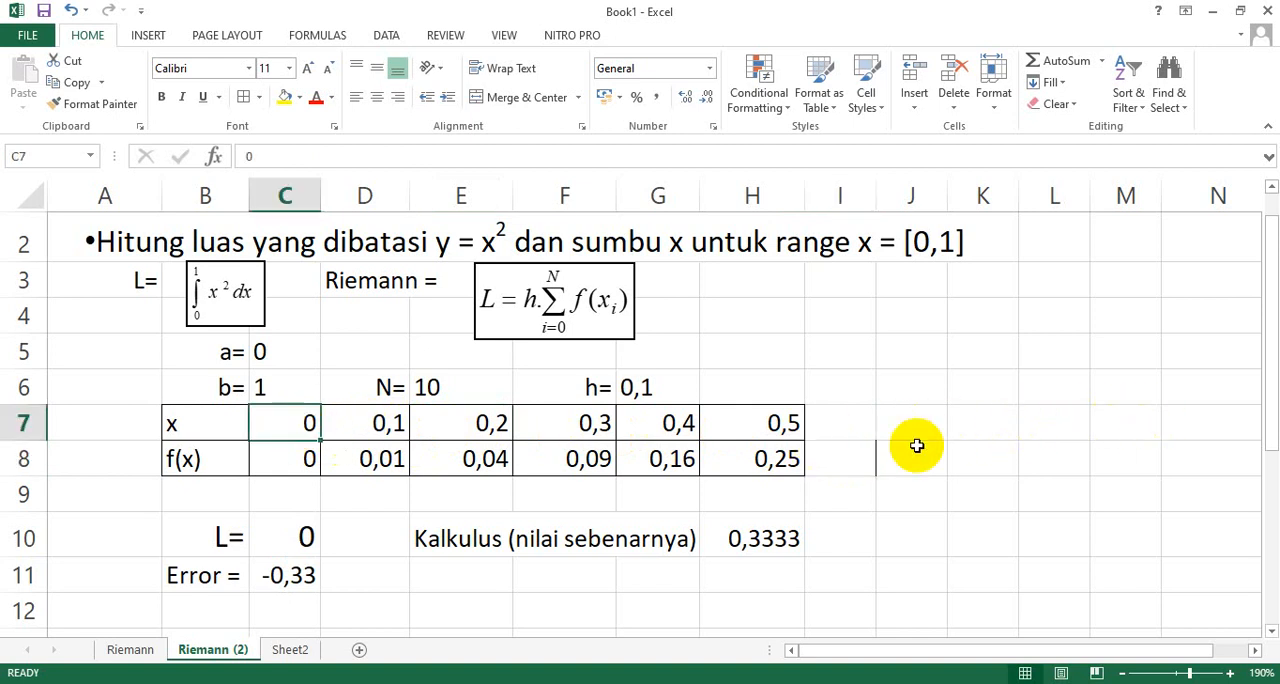
pyautogui.click(343, 424)
pyautogui.moveTo(407, 441); pyautogui.dragTo(1152, 450)
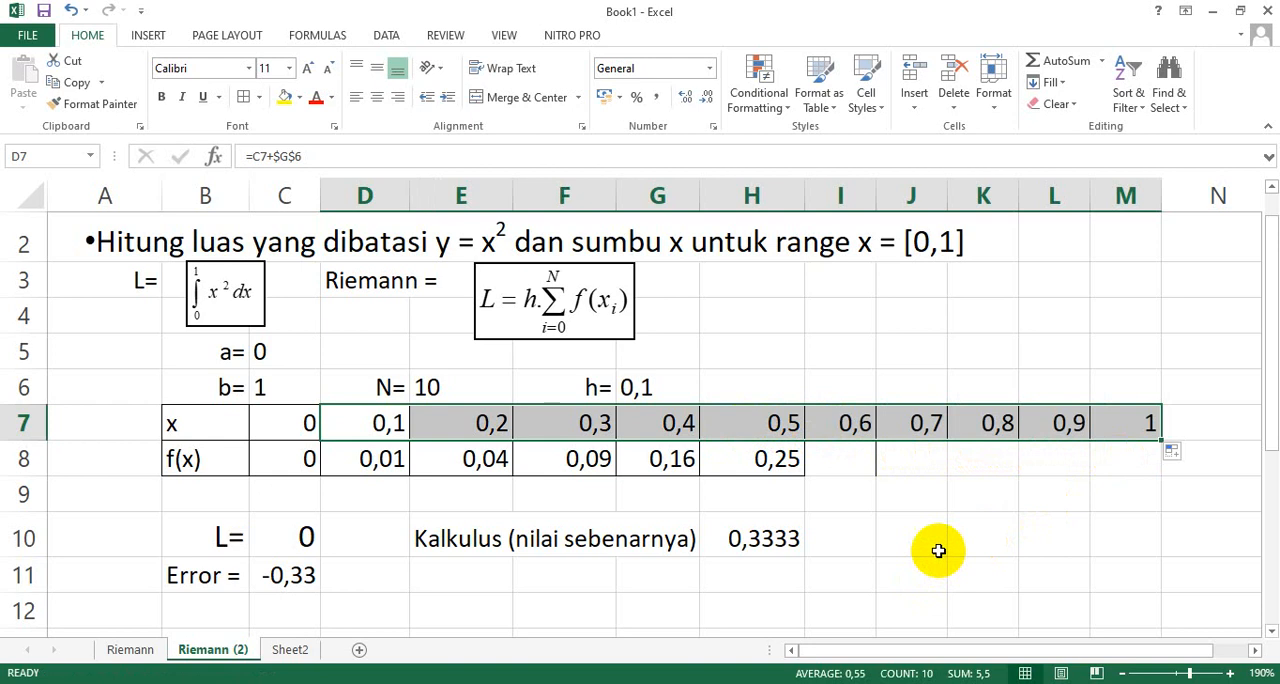
pyautogui.click(369, 456)
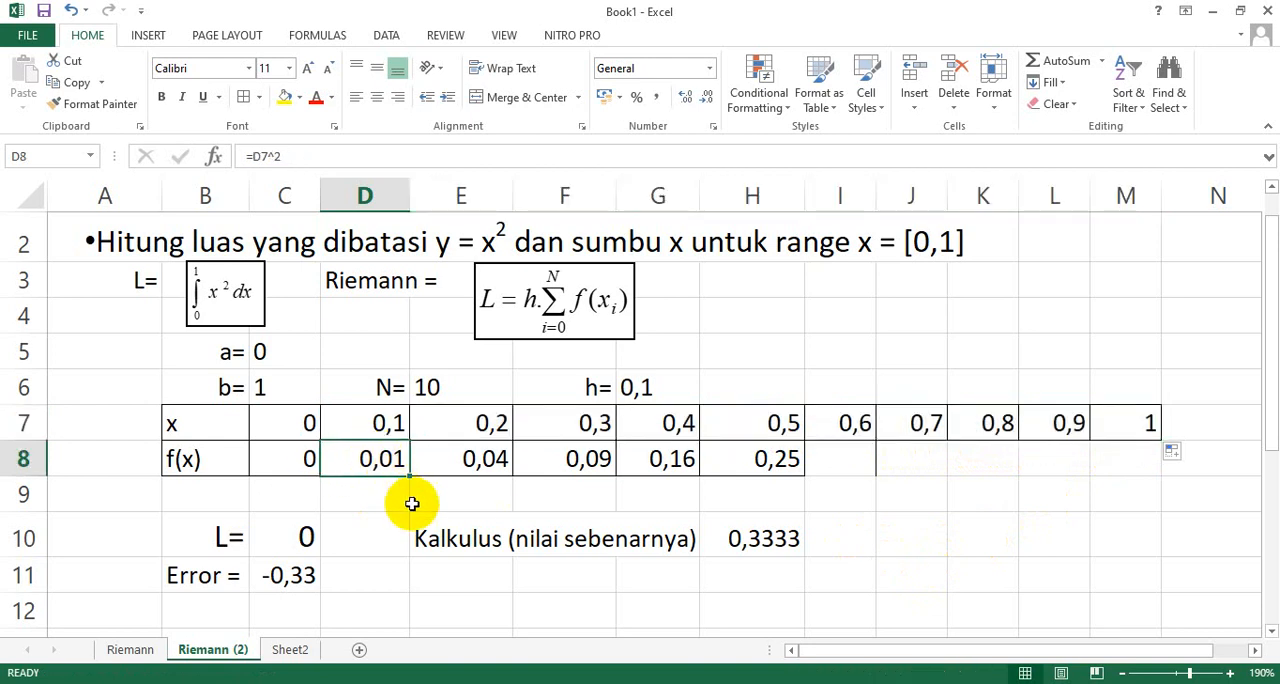
pyautogui.moveTo(411, 481); pyautogui.dragTo(1137, 475)
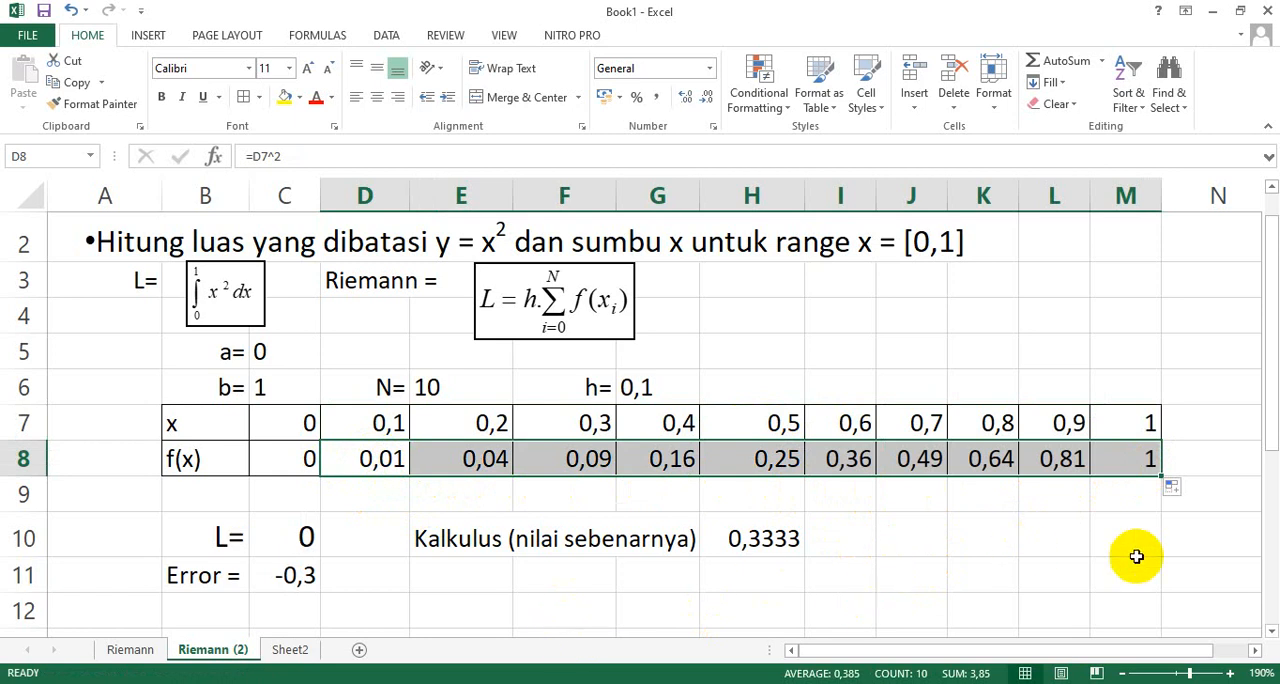
# Check the f(x) formulas in D8, F8 and L8 for the x cells they refer to.
pyautogui.click(380, 458)
pyautogui.doubleClick(380, 458)
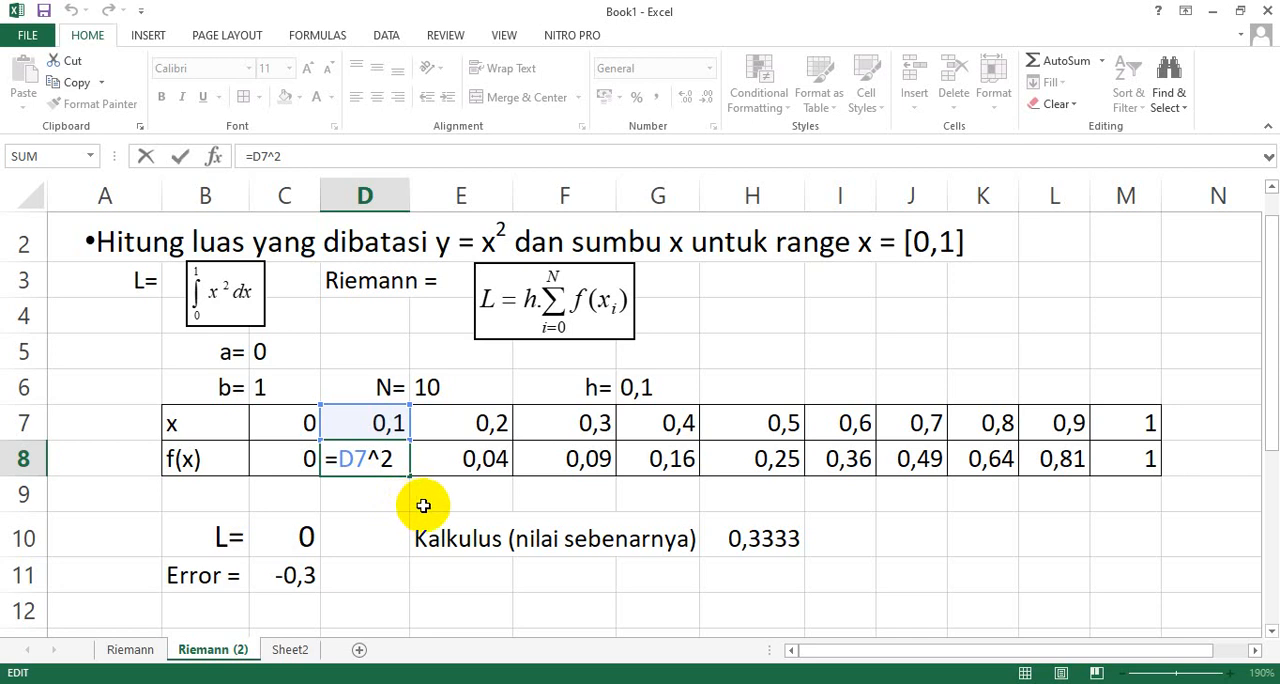
pyautogui.press('Return')
pyautogui.doubleClick(603, 450)
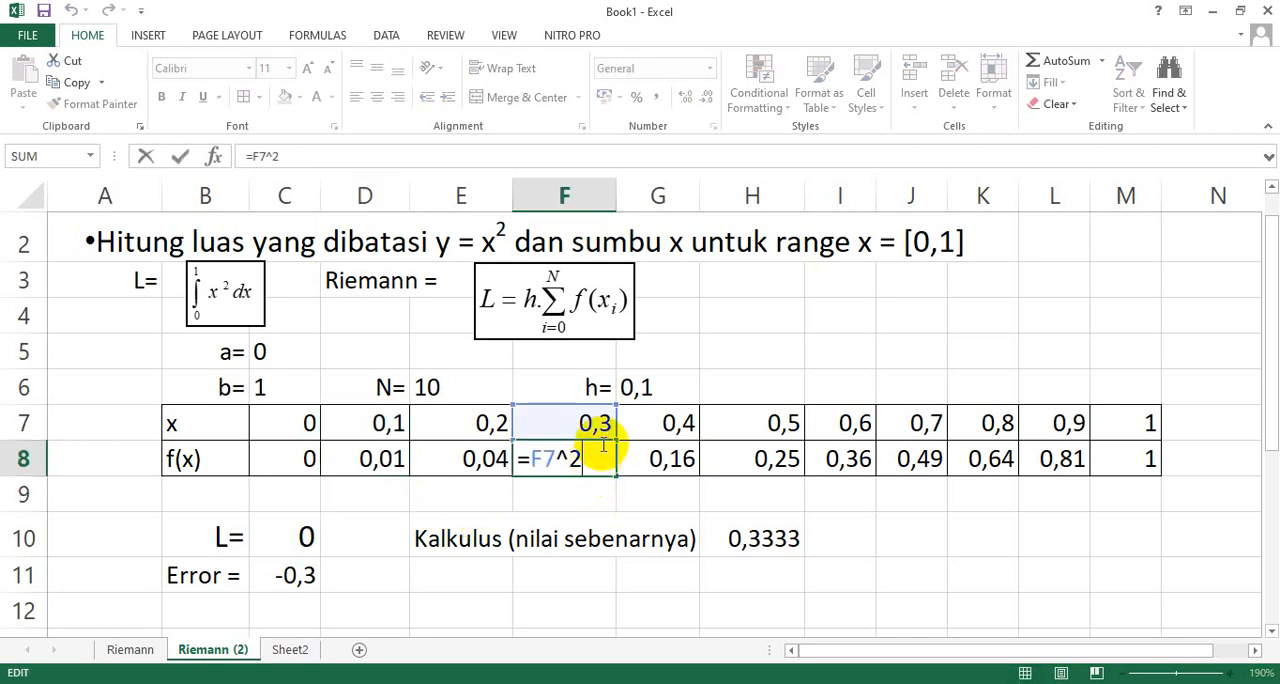
pyautogui.press('Return')
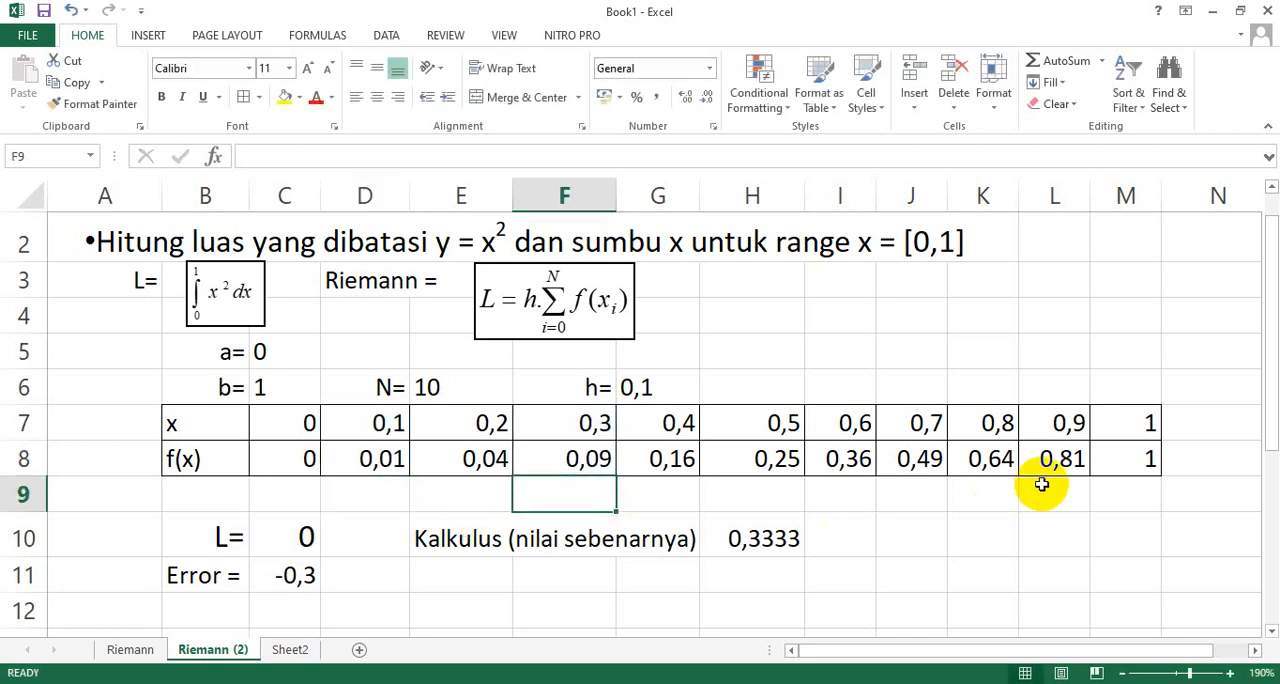
pyautogui.doubleClick(1051, 463)
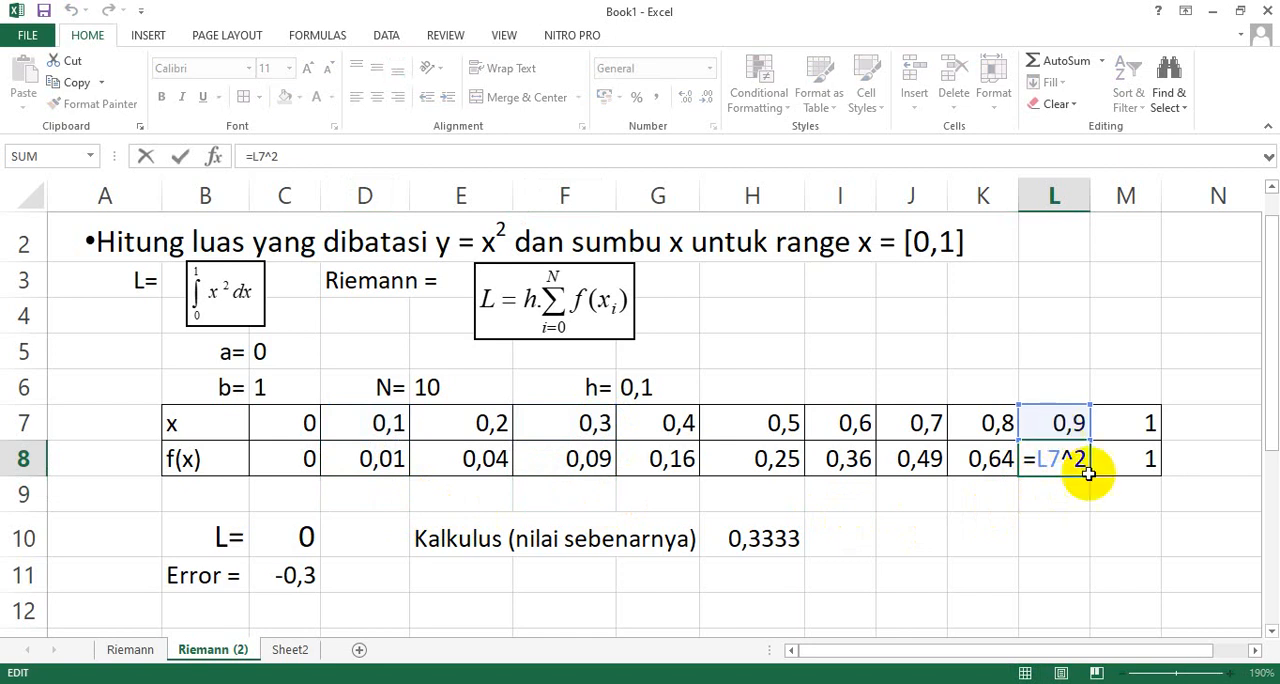
pyautogui.press('Return')
# Total the f(x) values in N8 with the formula =SUM(C8:M8) and narrow column N.
pyautogui.click(1202, 462)
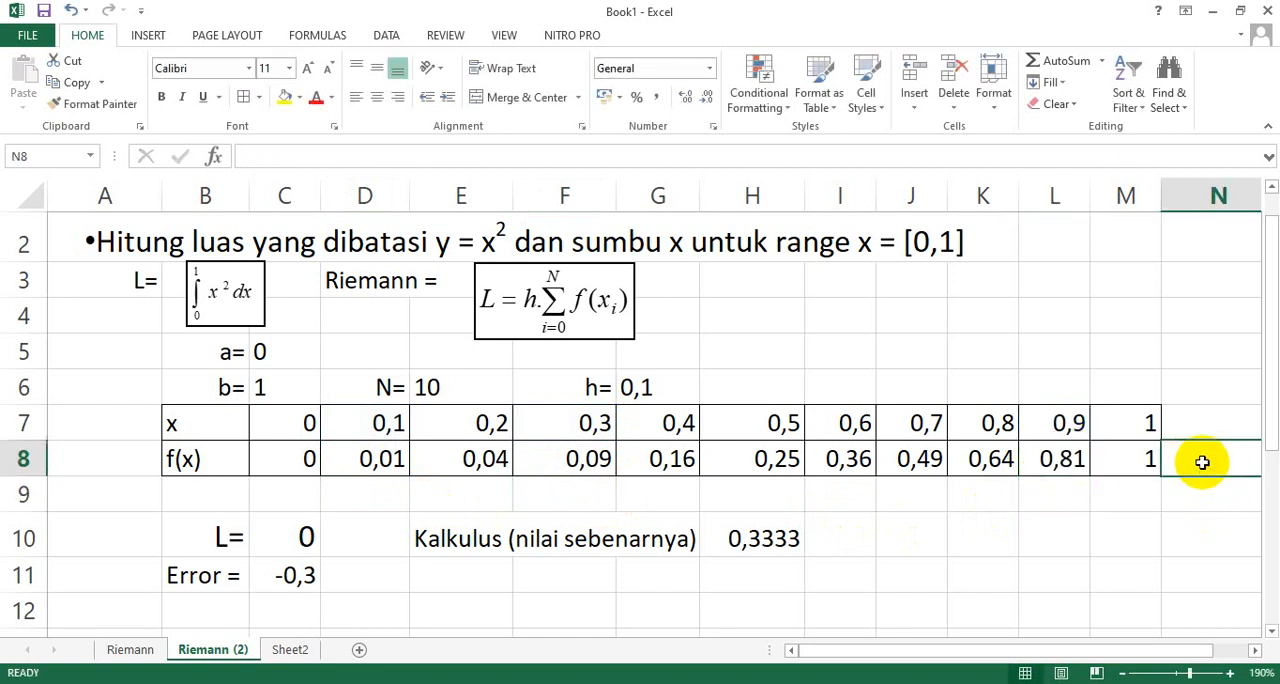
pyautogui.click(1102, 61)
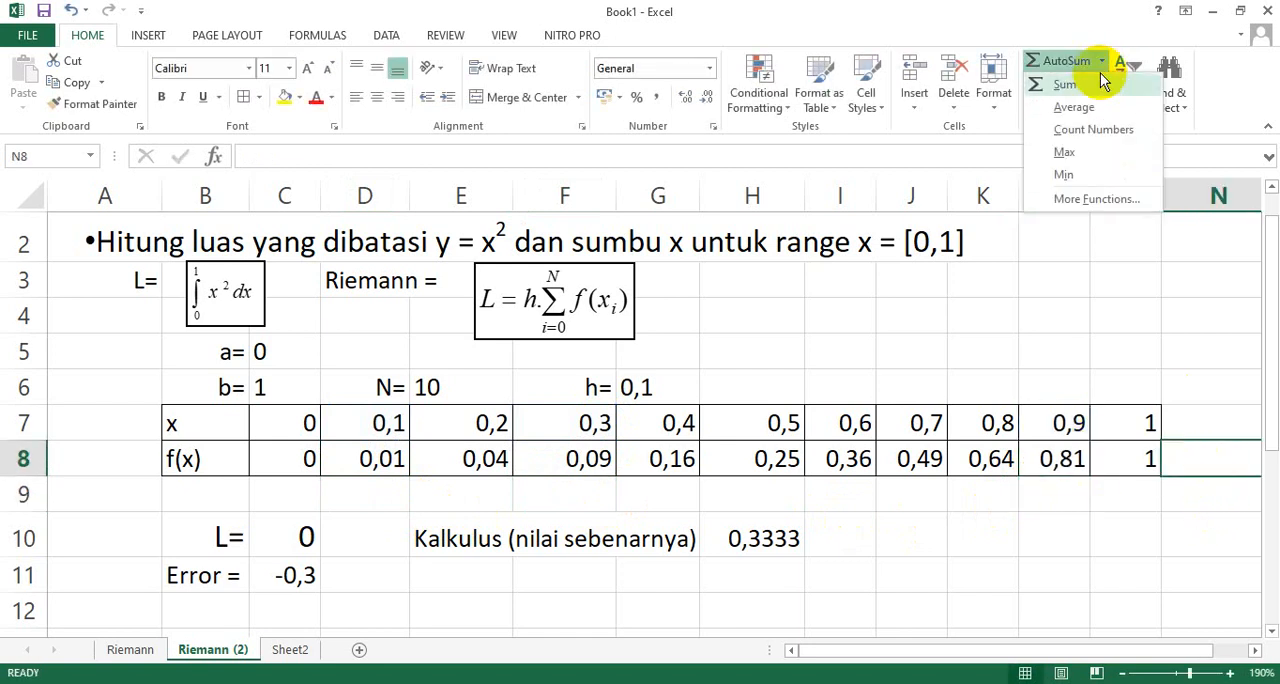
pyautogui.click(1095, 88)
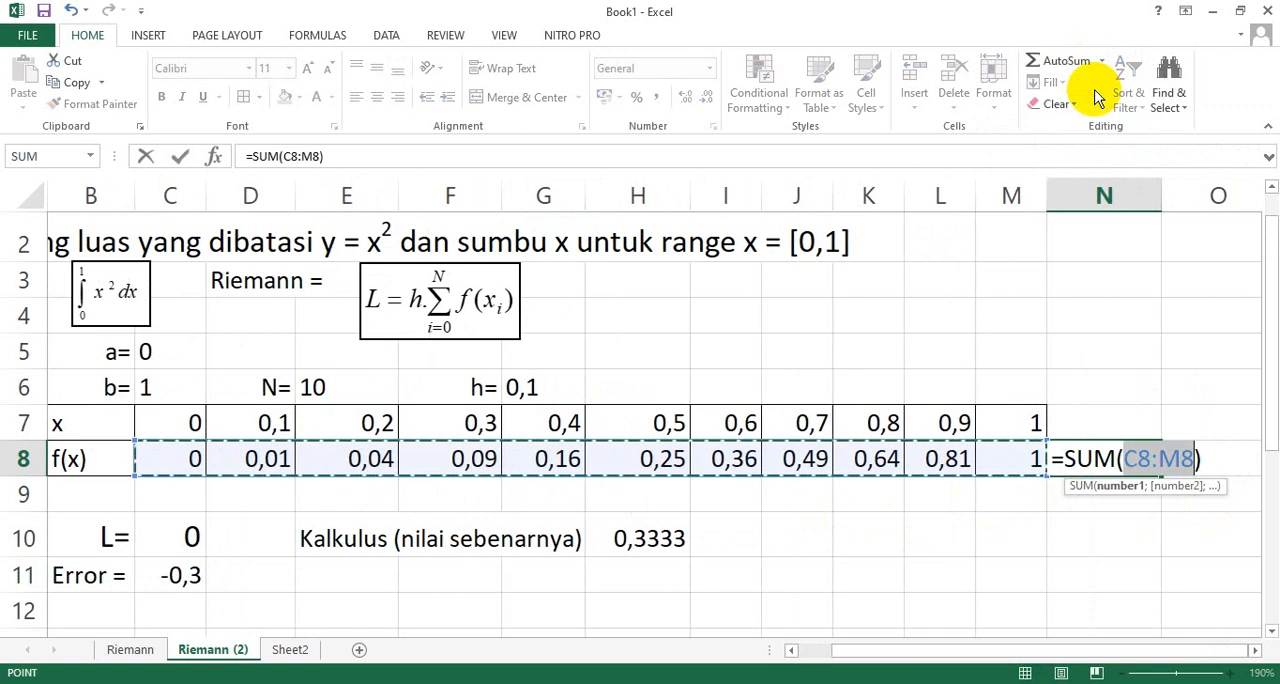
pyautogui.press('Return')
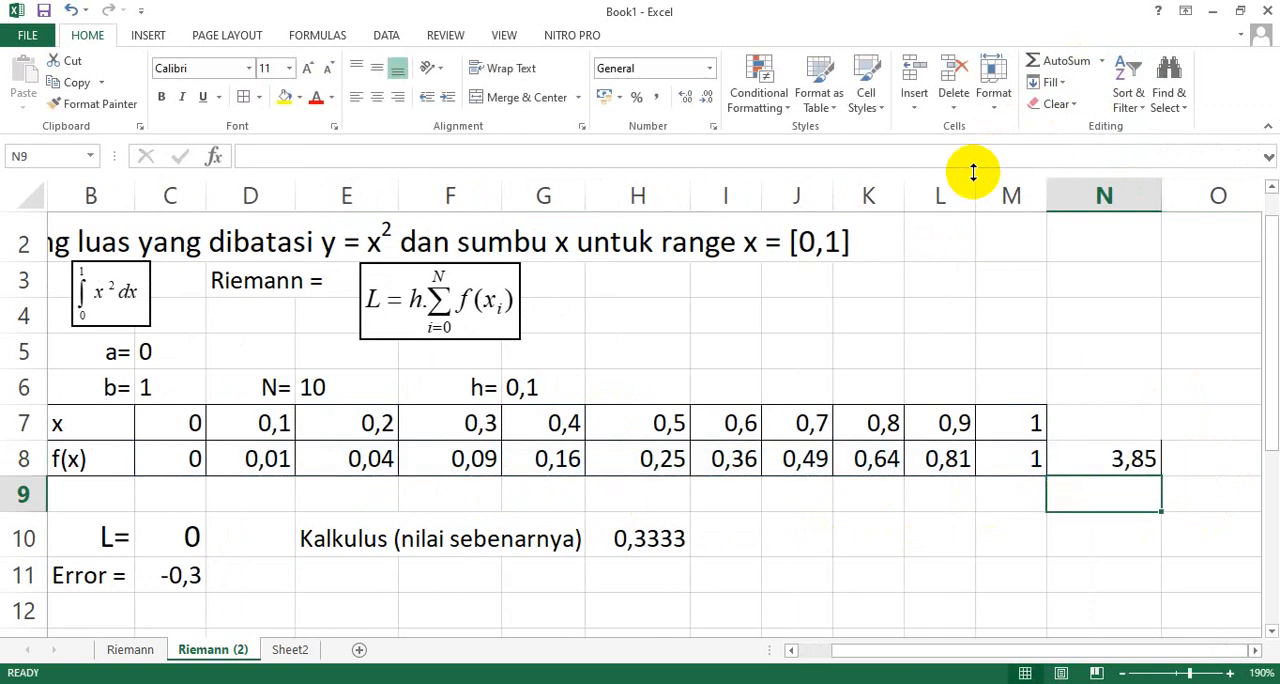
pyautogui.moveTo(1161, 177); pyautogui.dragTo(1131, 177)
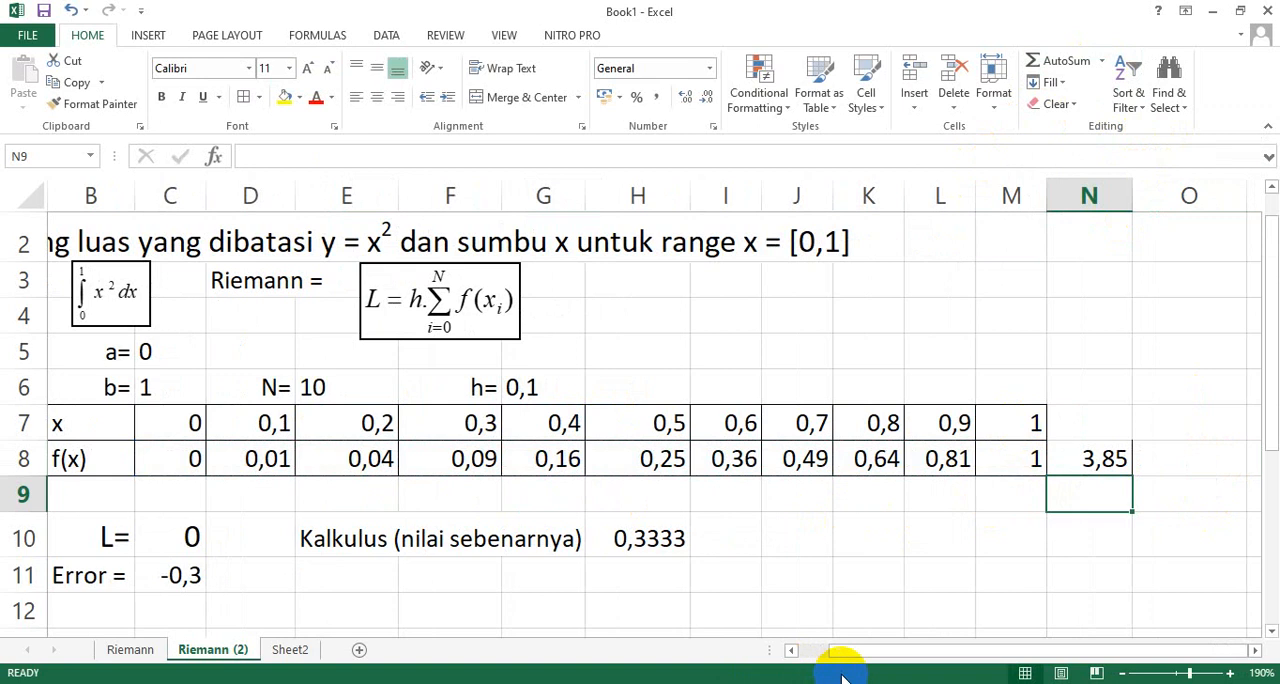
# Recalculate the Riemann area L in C10 with the formula =G6*N8 and widen column C to show more decimals.
pyautogui.moveTo(836, 652); pyautogui.dragTo(829, 645)
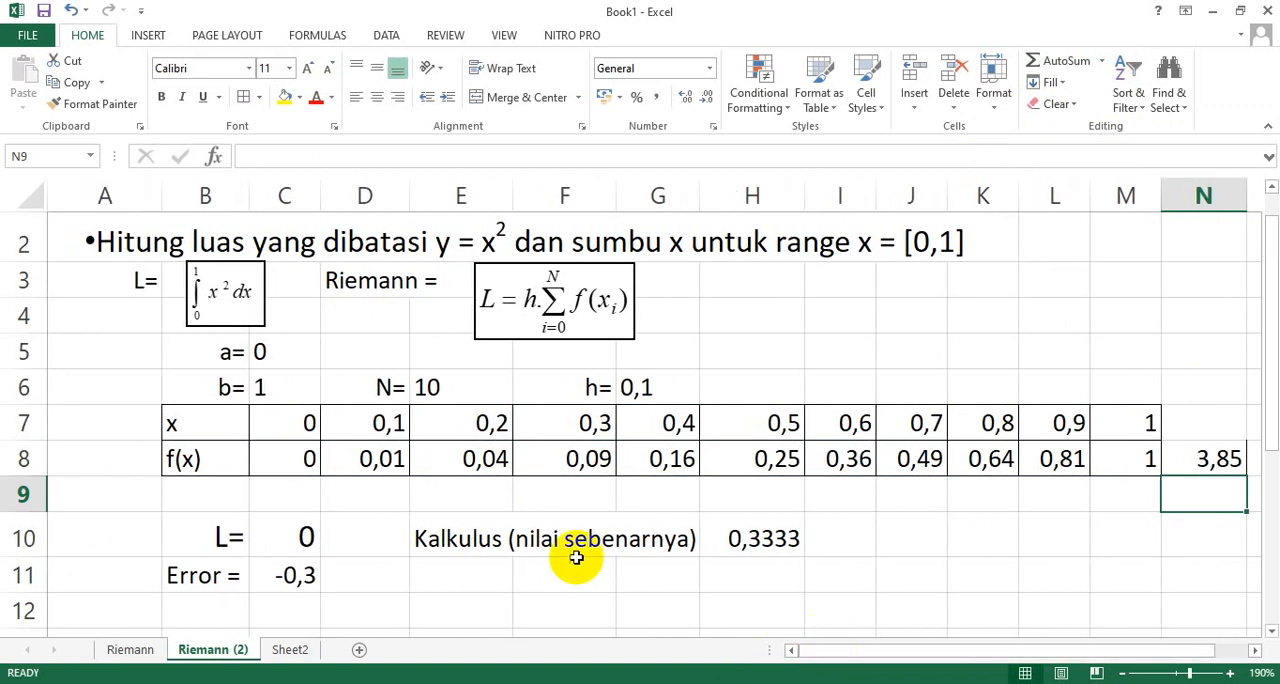
pyautogui.click(290, 540)
pyautogui.write('=')
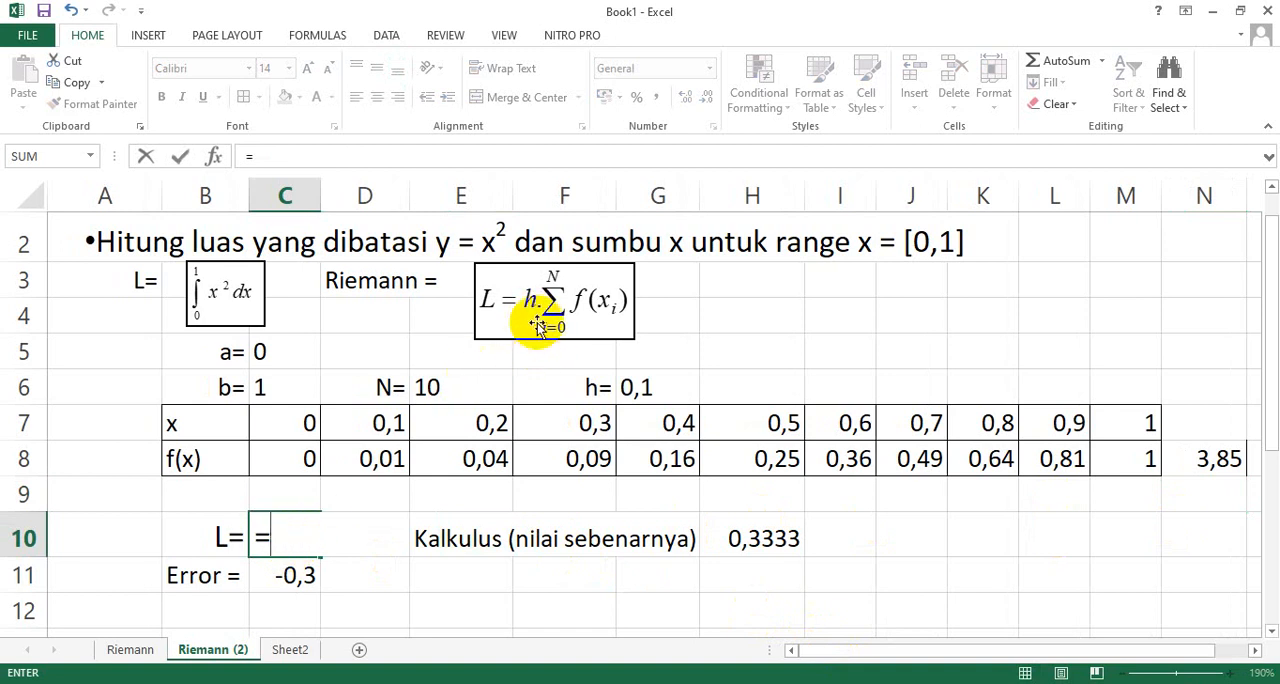
pyautogui.click(632, 388)
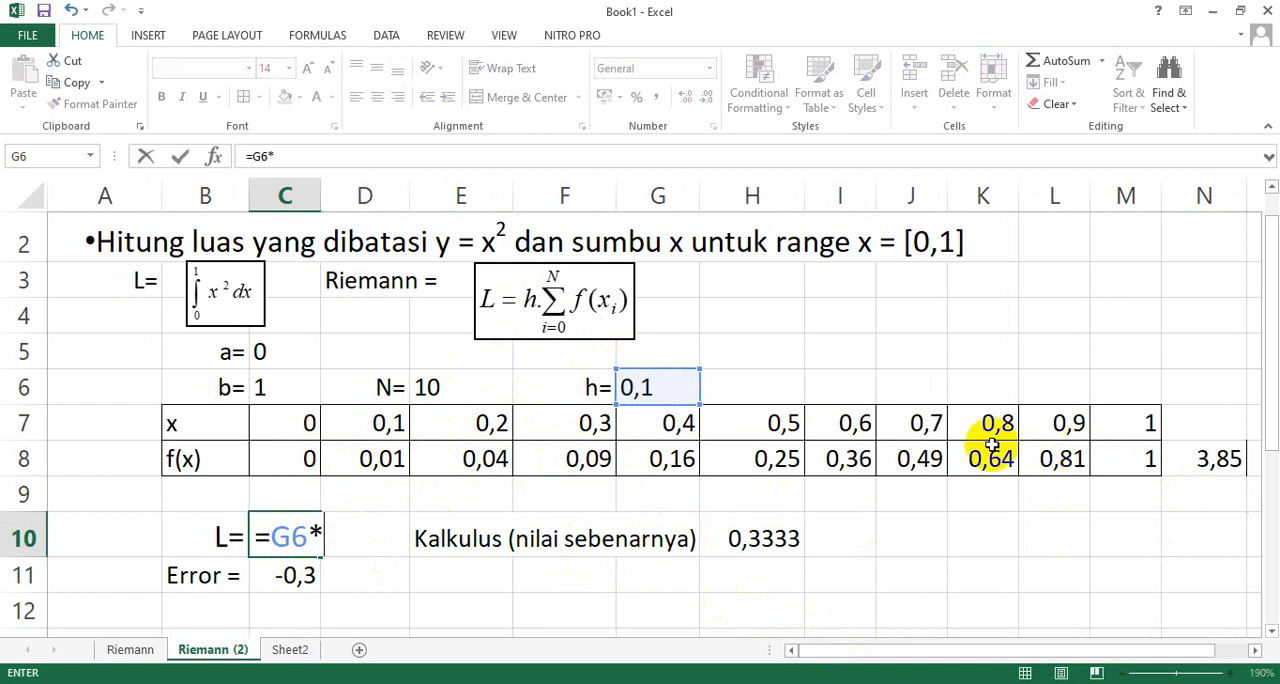
pyautogui.click(1224, 461)
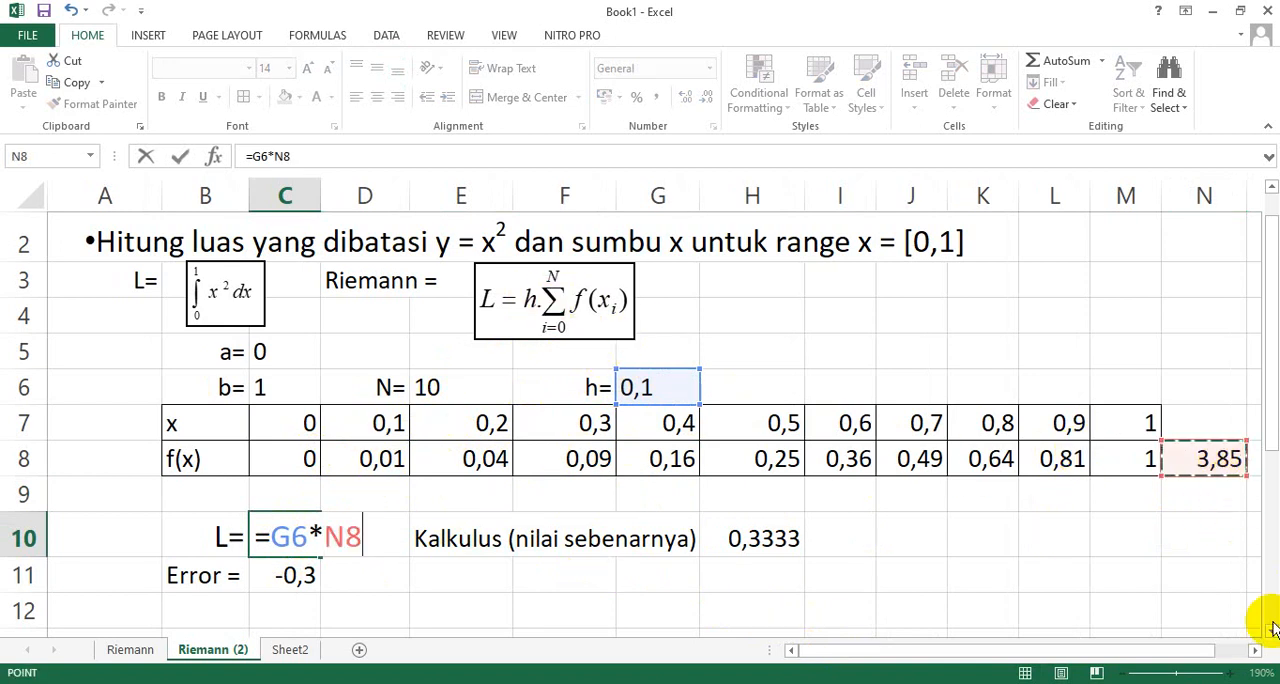
pyautogui.press('Return')
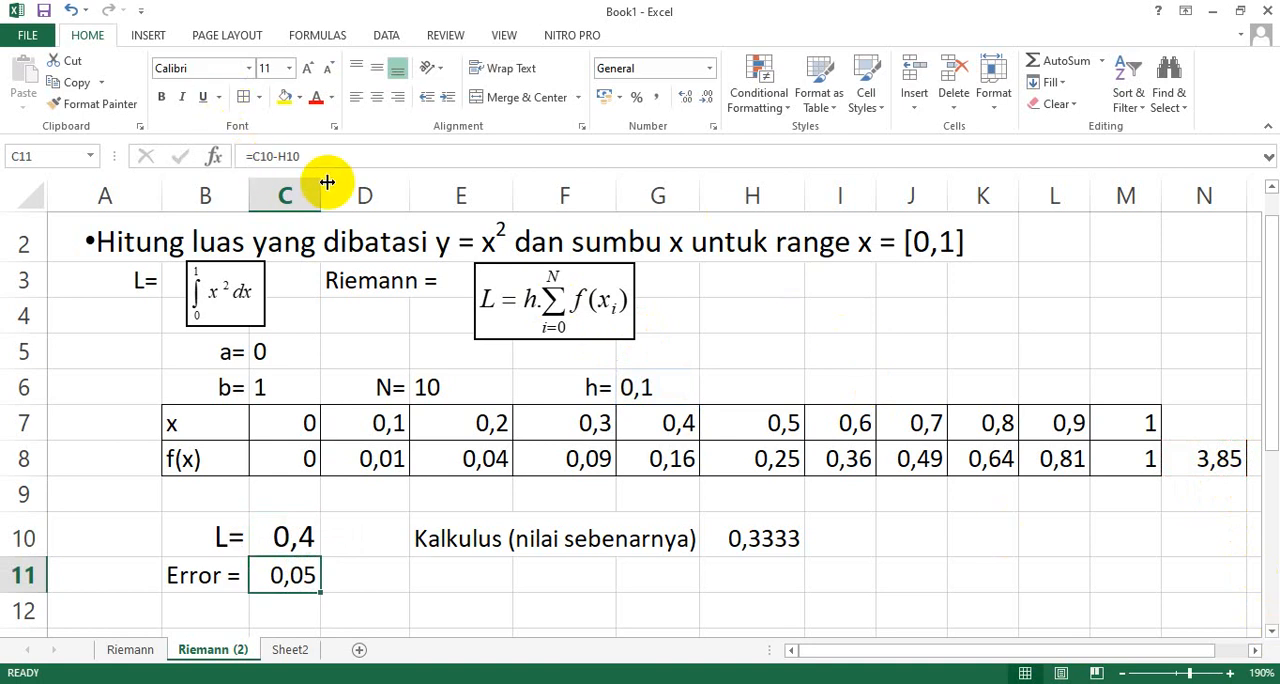
pyautogui.moveTo(327, 182); pyautogui.dragTo(352, 179)
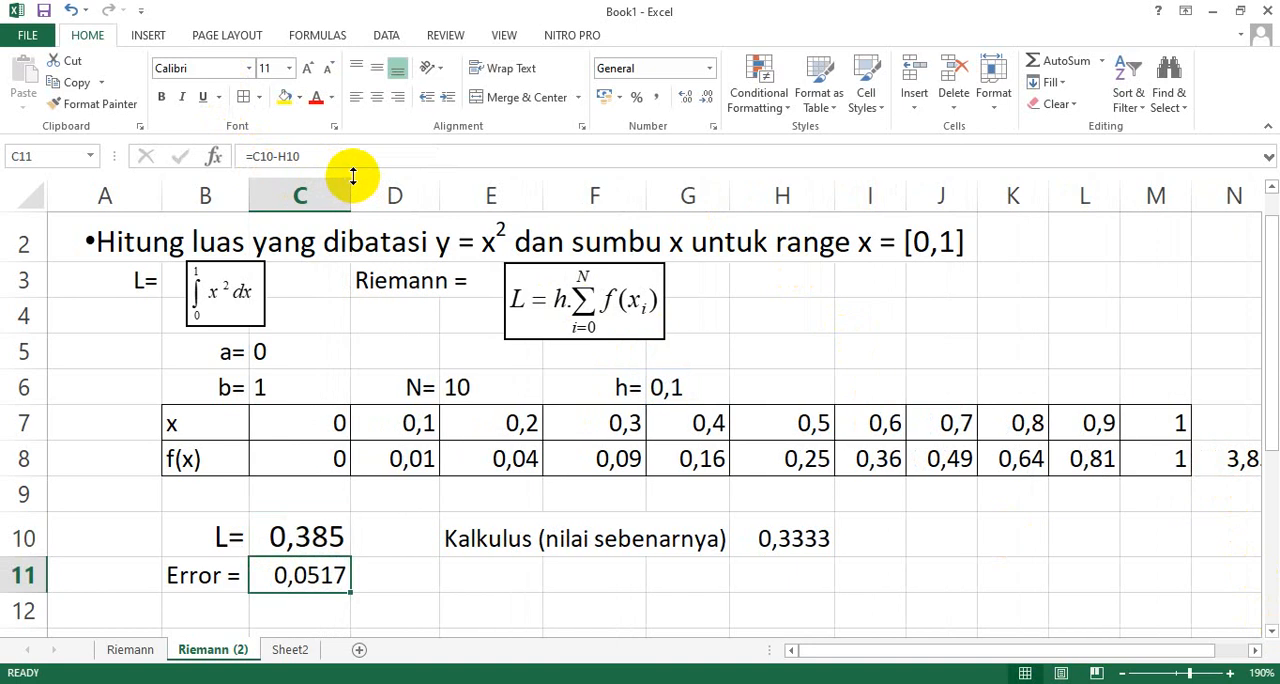
# Review the Riemann area in C10 and check which cells the error formula in C11 refers to.
pyautogui.click(334, 541)
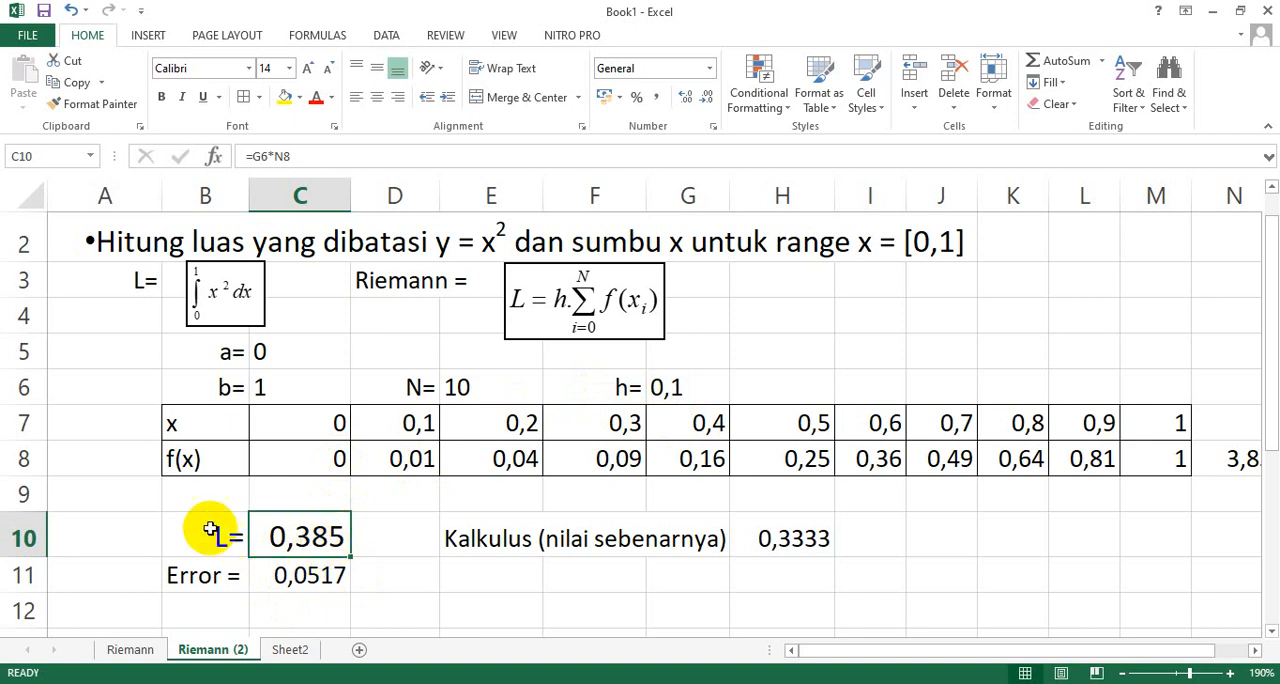
pyautogui.moveTo(209, 524); pyautogui.dragTo(305, 537)
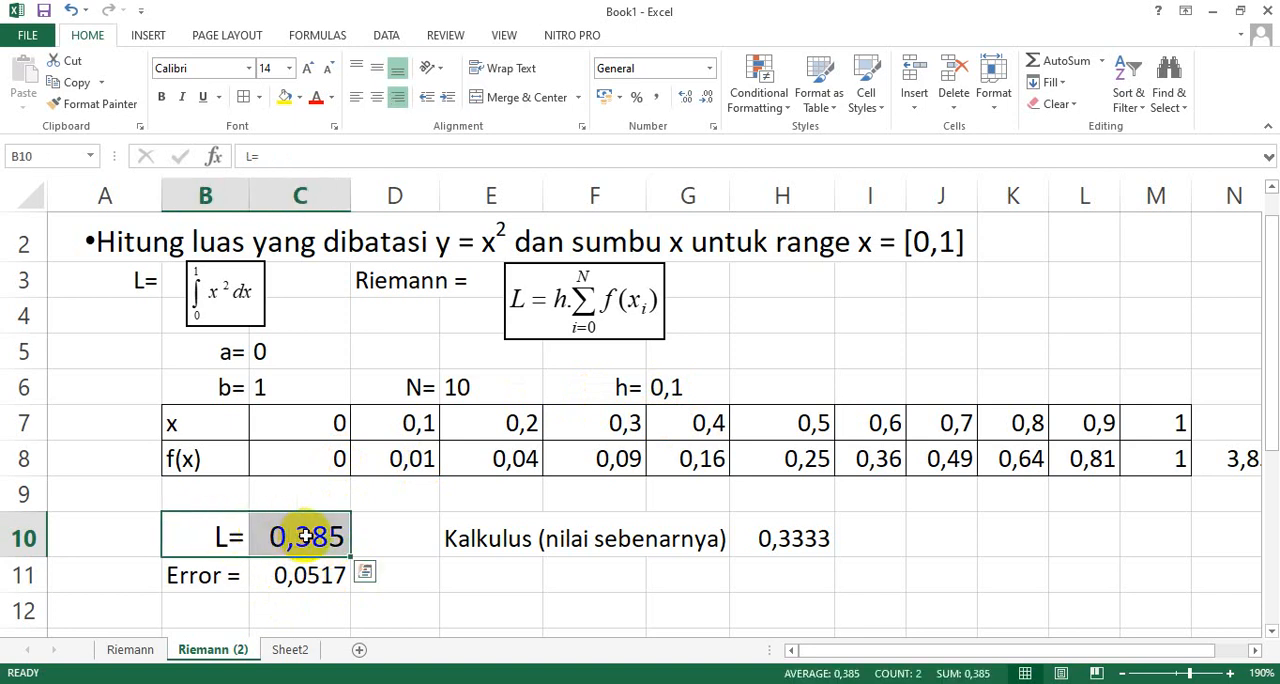
pyautogui.click(295, 572)
pyautogui.doubleClick(297, 576)
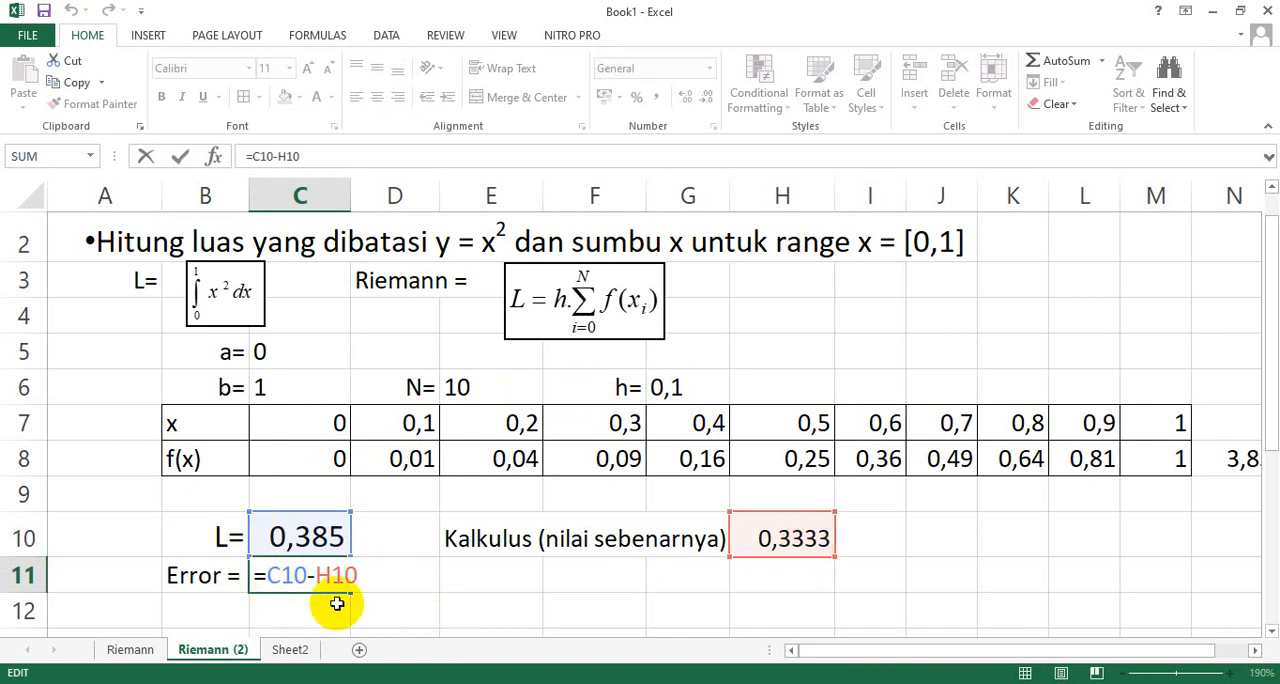
pyautogui.press('Return')
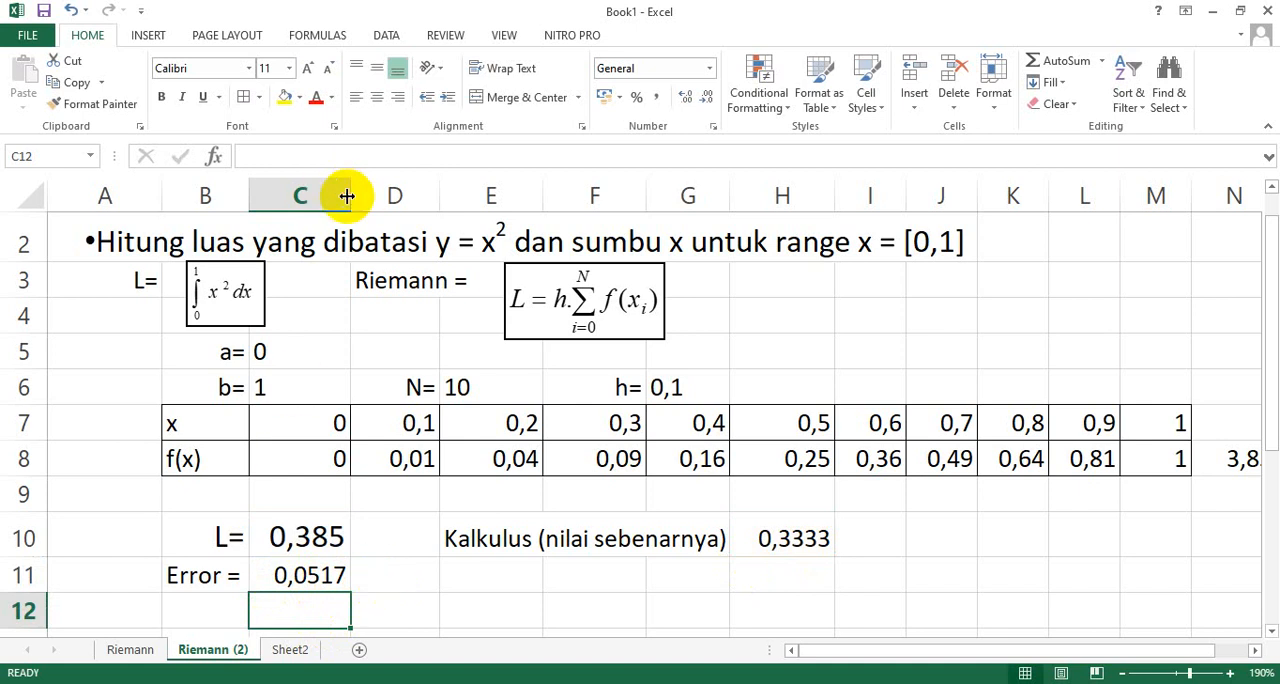
# Widen column C slightly and narrow columns E, F, H, J and M to make the x and f(x) table more compact.
pyautogui.moveTo(349, 192)
pyautogui.mouseDown()
pyautogui.moveTo(336, 178)
pyautogui.moveTo(352, 188)
pyautogui.mouseUp()
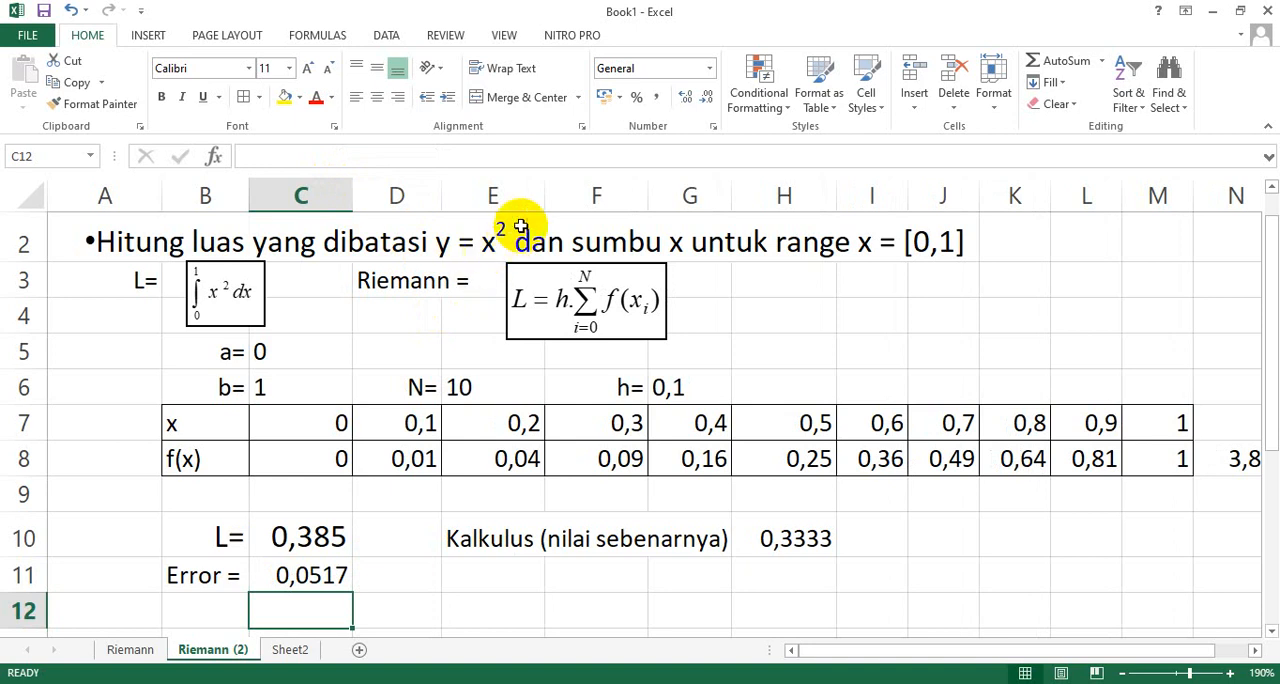
pyautogui.moveTo(548, 190); pyautogui.dragTo(516, 184)
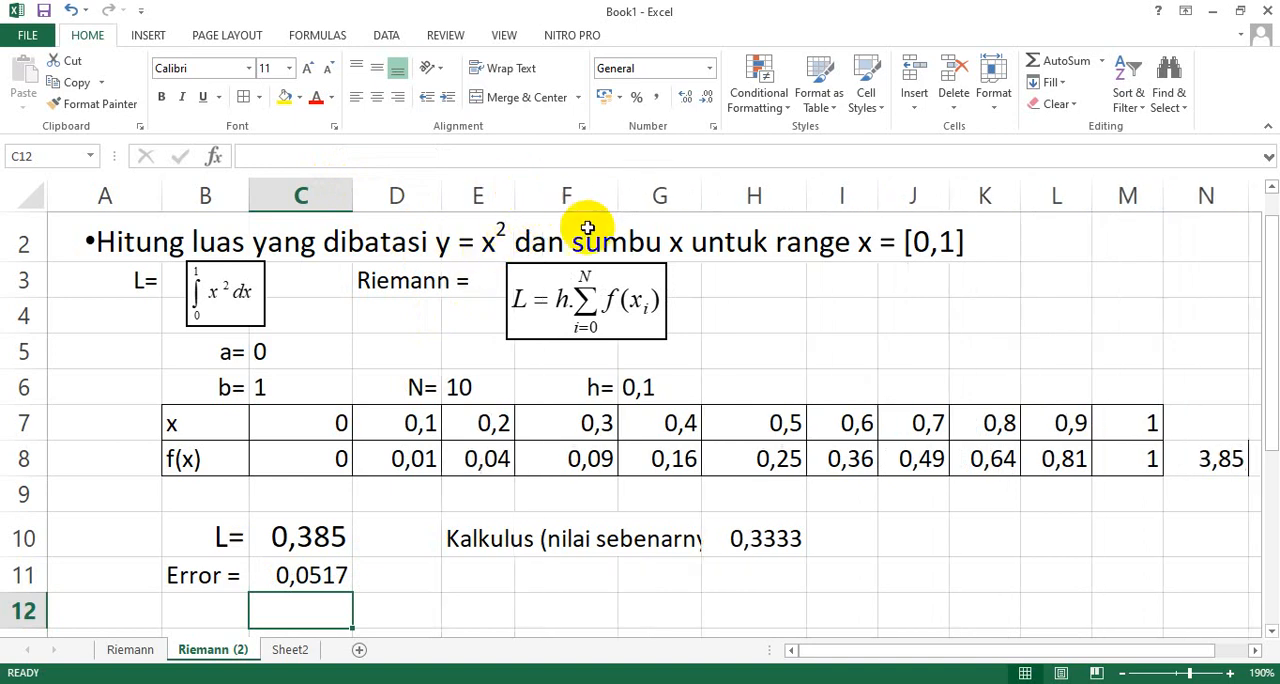
pyautogui.moveTo(621, 193); pyautogui.dragTo(590, 190)
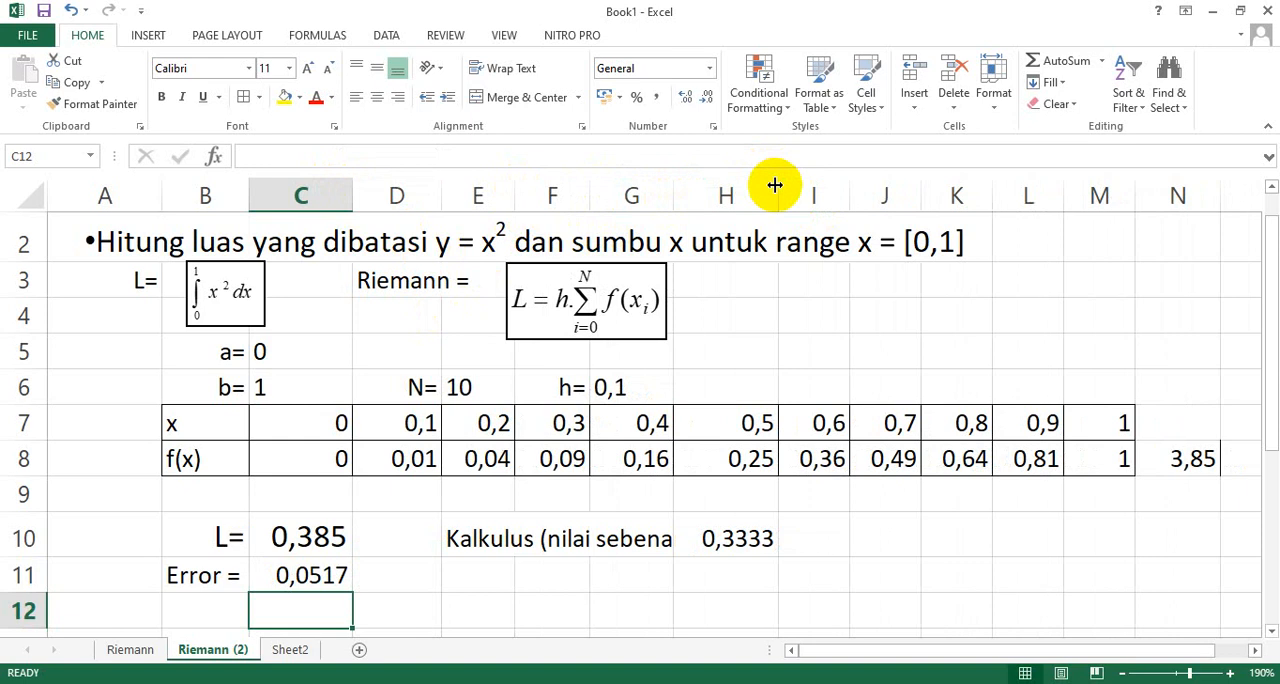
pyautogui.moveTo(779, 178); pyautogui.dragTo(745, 184)
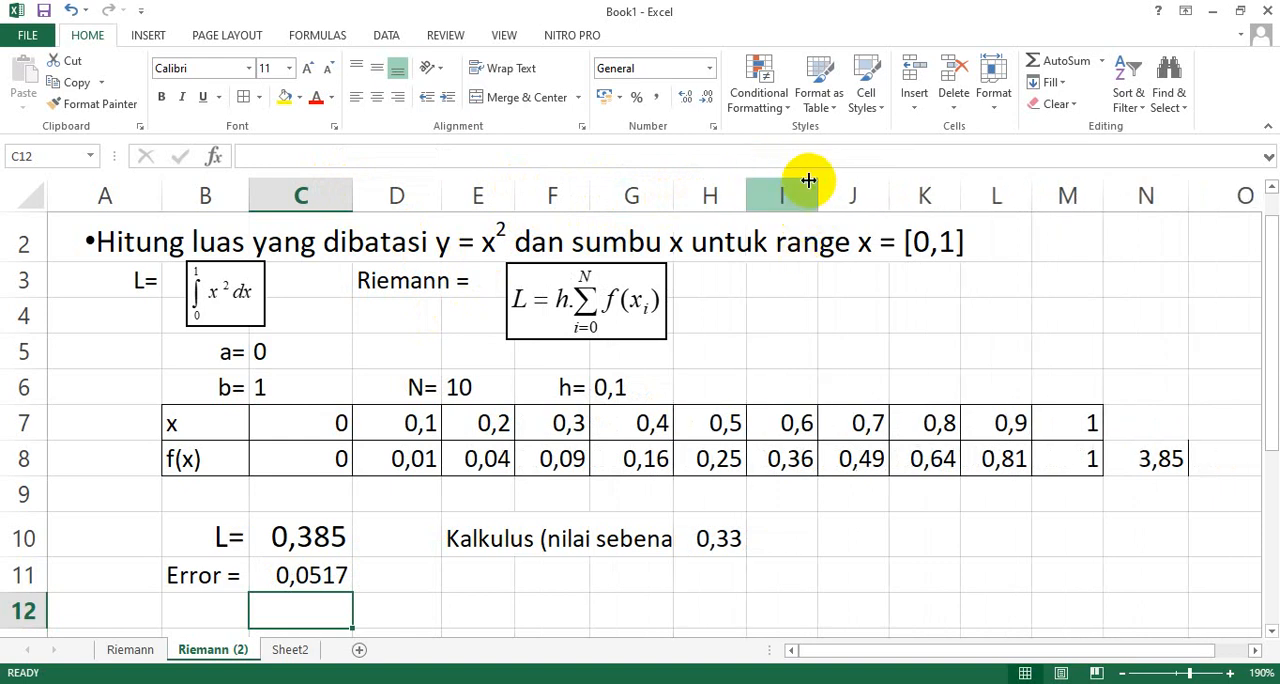
pyautogui.moveTo(887, 179); pyautogui.dragTo(875, 180)
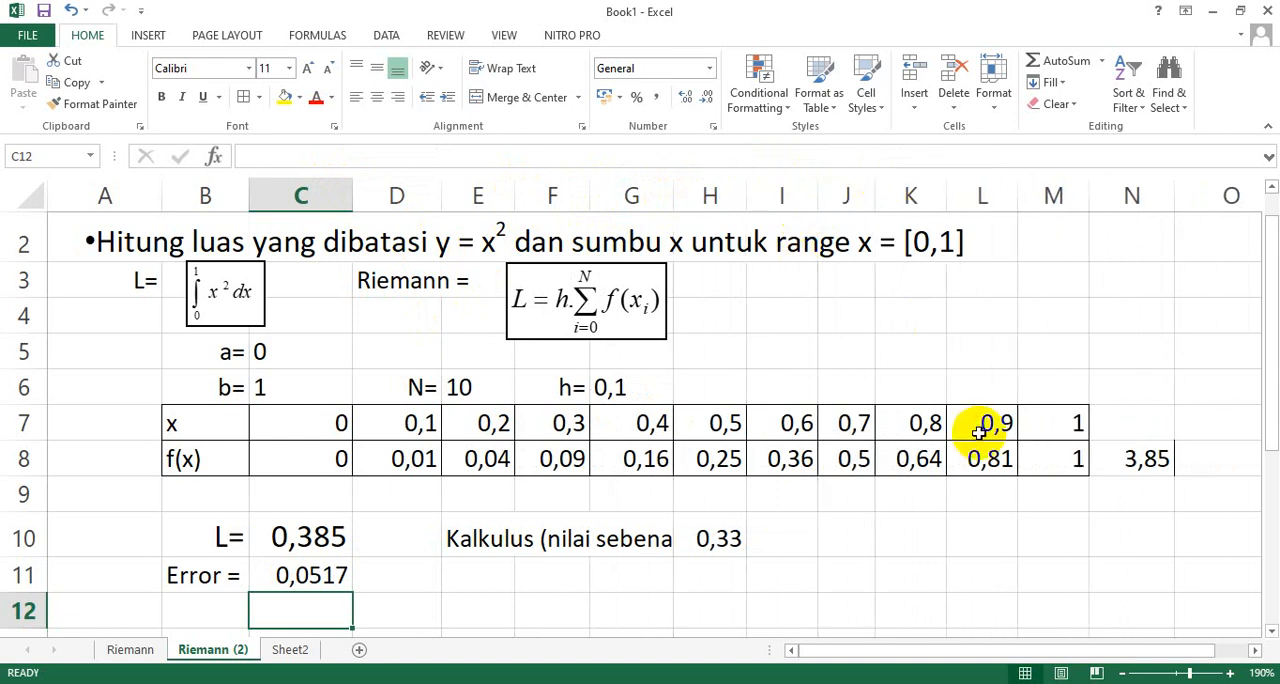
pyautogui.moveTo(1093, 186); pyautogui.dragTo(1075, 180)
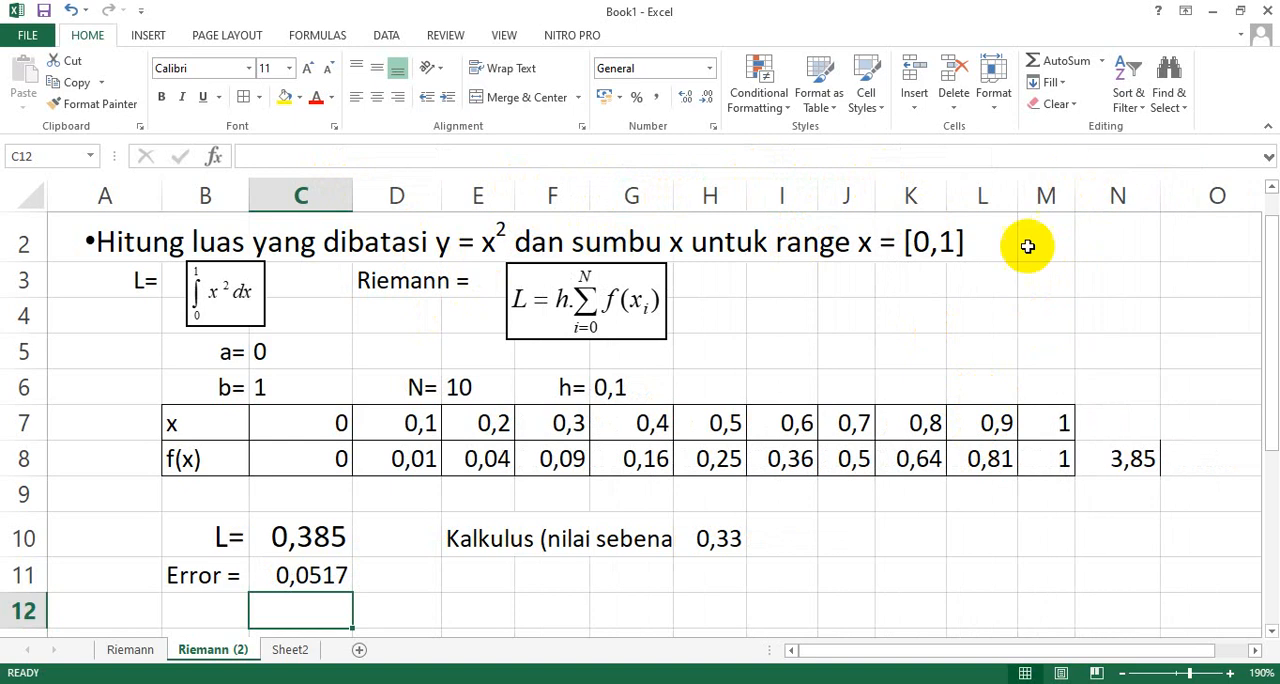
# Widen columns G and H to give the calculus label and value in row 10 more room, trimming G back slightly.
pyautogui.click(466, 389)
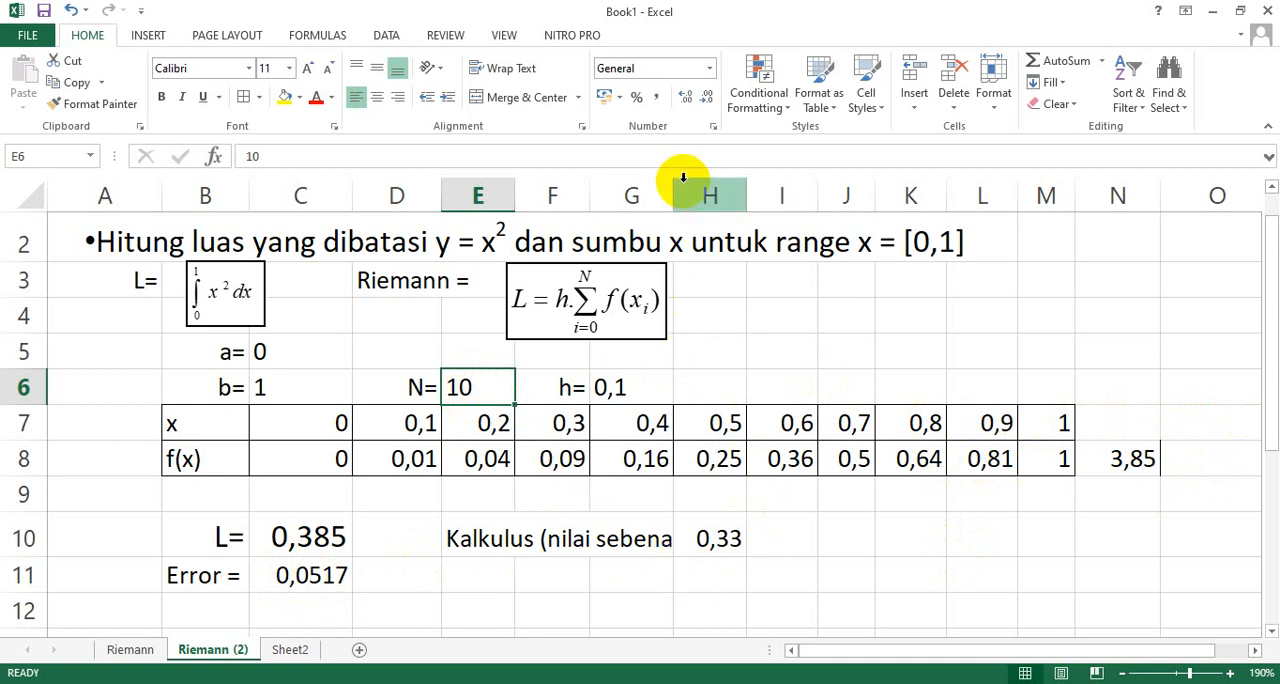
pyautogui.moveTo(674, 183); pyautogui.dragTo(838, 190)
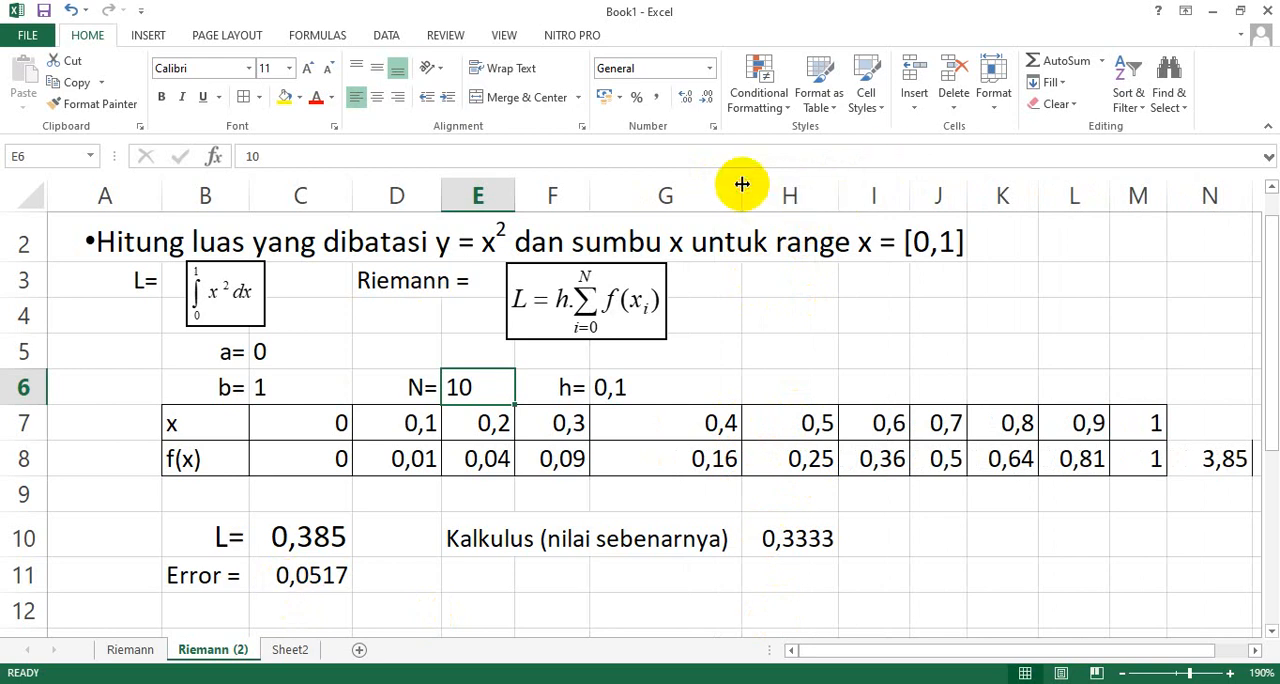
pyautogui.moveTo(740, 181); pyautogui.dragTo(708, 188)
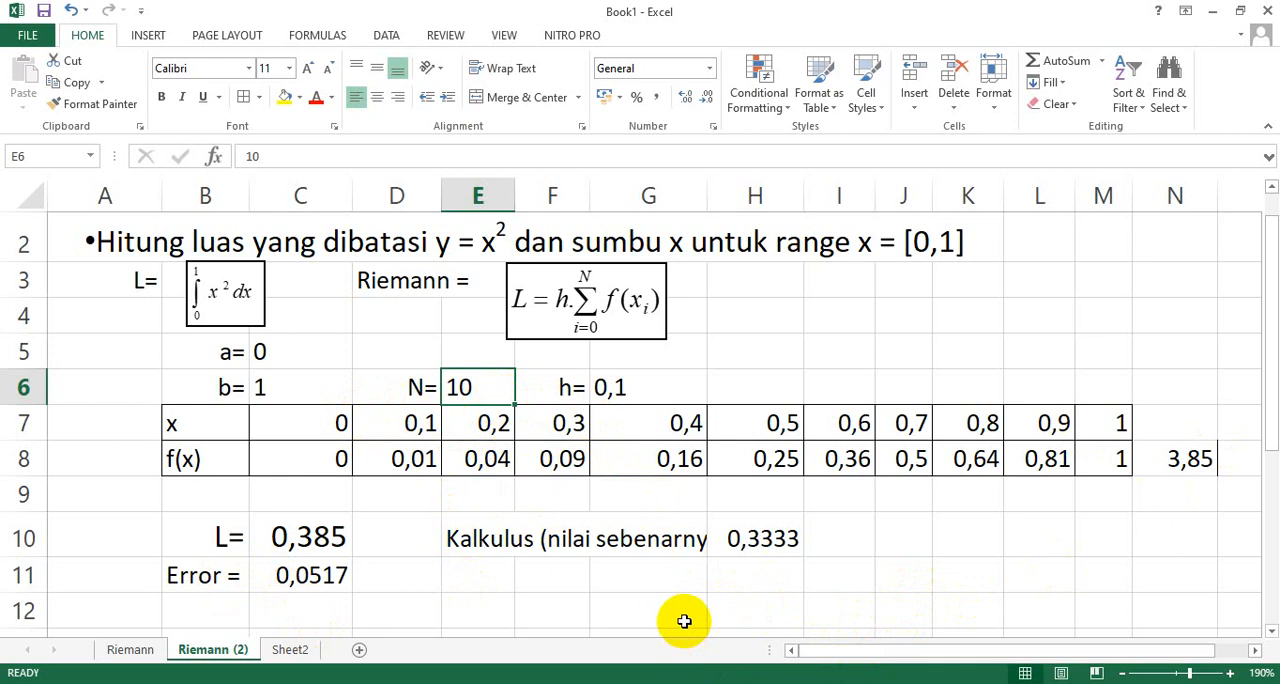
pyautogui.scroll(1, 838, 560)
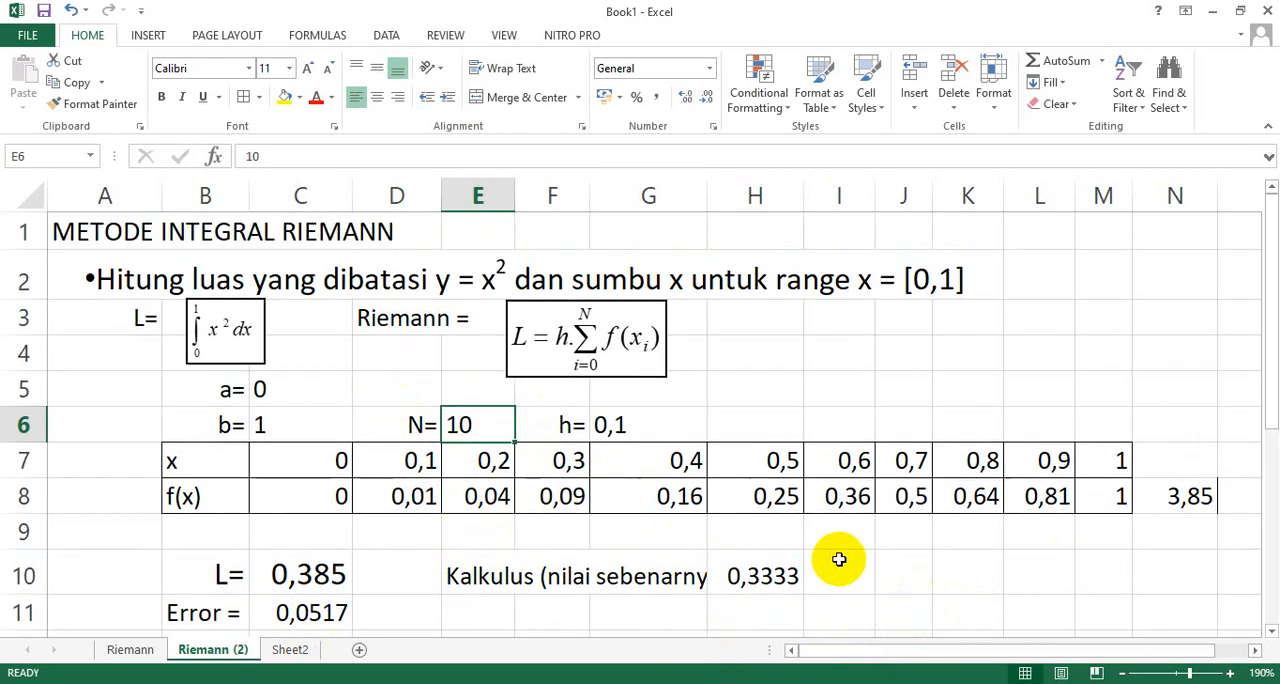